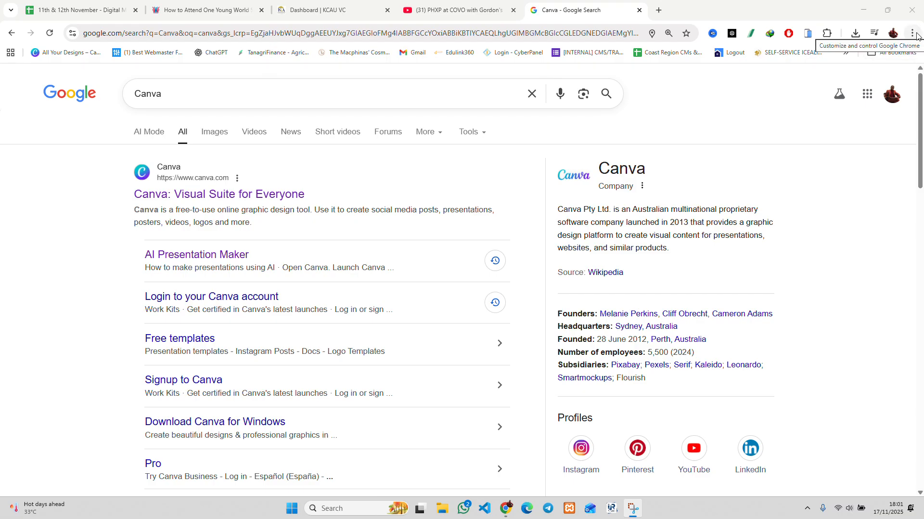
Enlarge the Google results page to 125% zoom
{"action": "left_click", "coordinate": [914, 34]}
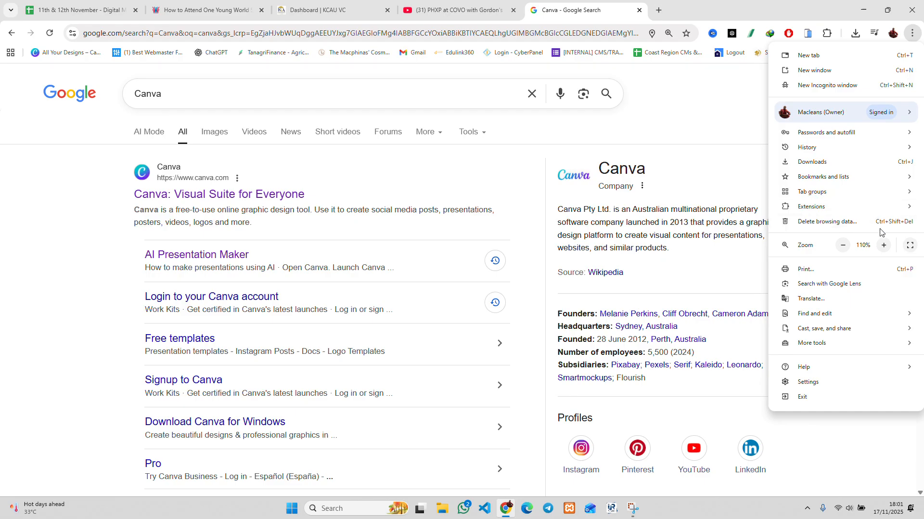
{"action": "left_click", "coordinate": [884, 245]}
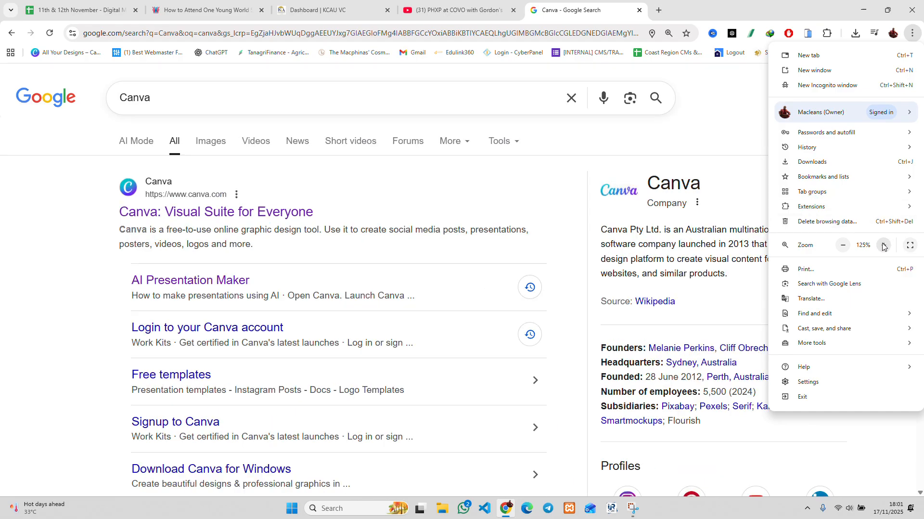
{"action": "left_click", "coordinate": [76, 249]}
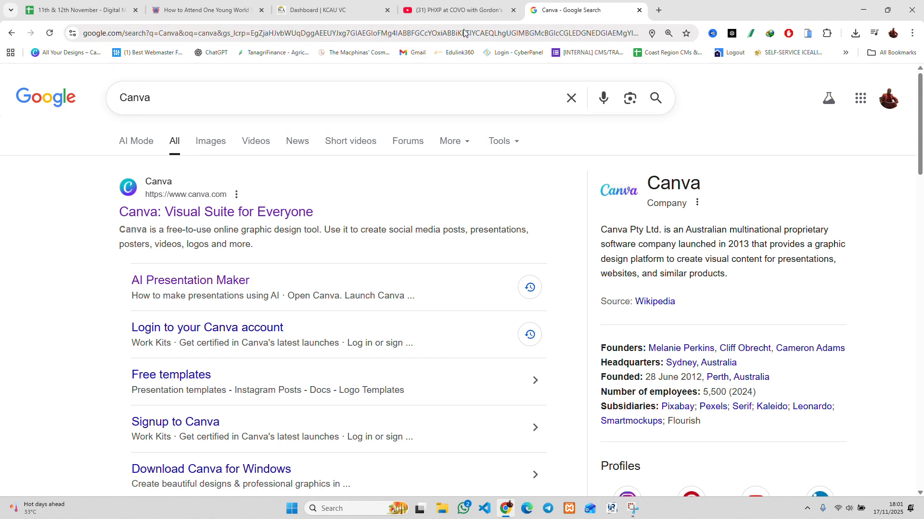
{"action": "left_click", "coordinate": [479, 19]}
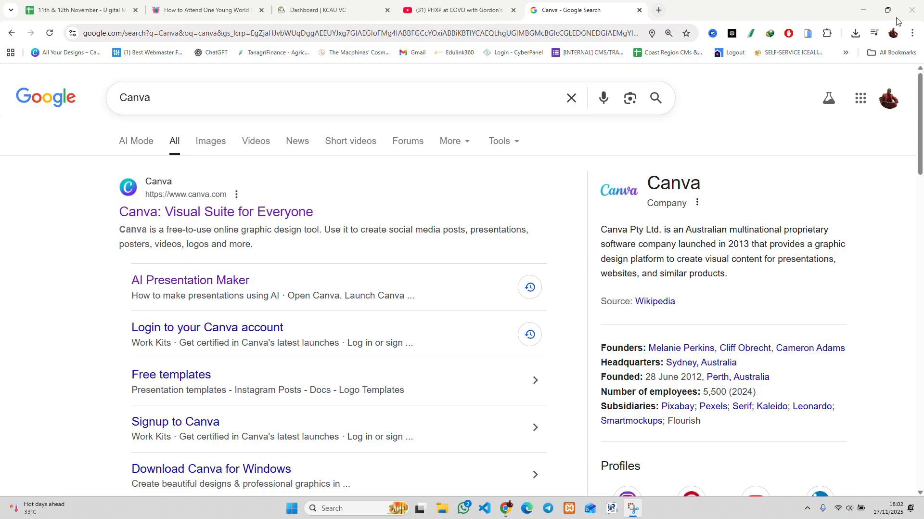
Open a new incognito window and load canva.com in it
{"action": "left_click", "coordinate": [913, 32]}
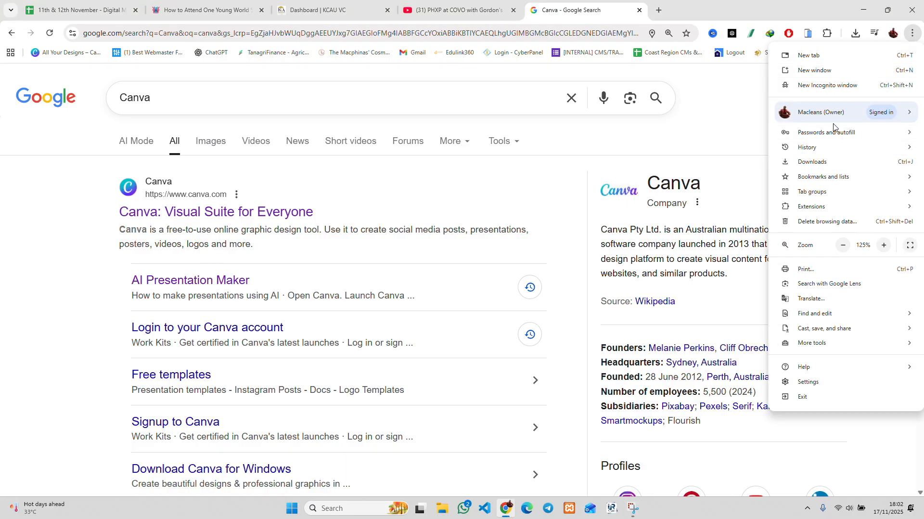
{"action": "left_click", "coordinate": [828, 86]}
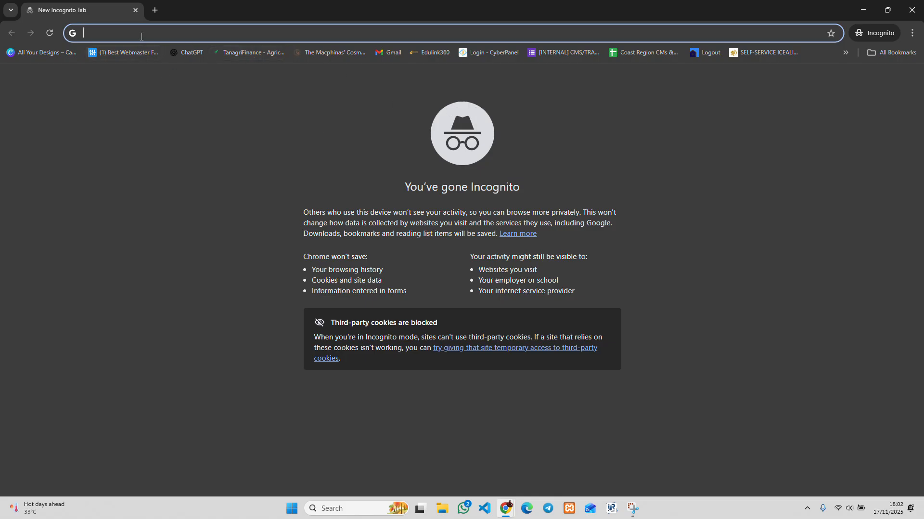
{"action": "type", "text": "canva.com"}
{"action": "key", "text": "Return"}
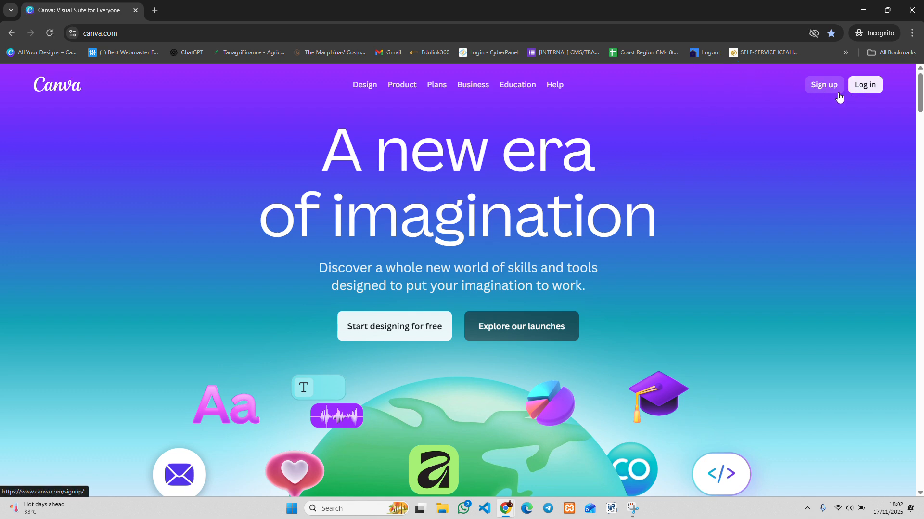
Examine all of Canva's sign-up methods, including the additional ones, and close the incognito window
{"action": "left_click", "coordinate": [822, 91]}
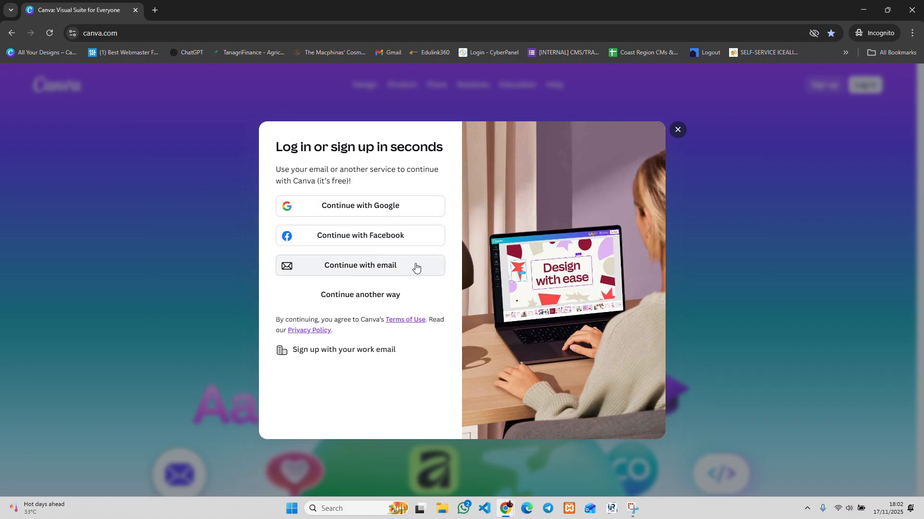
{"action": "left_click", "coordinate": [385, 296]}
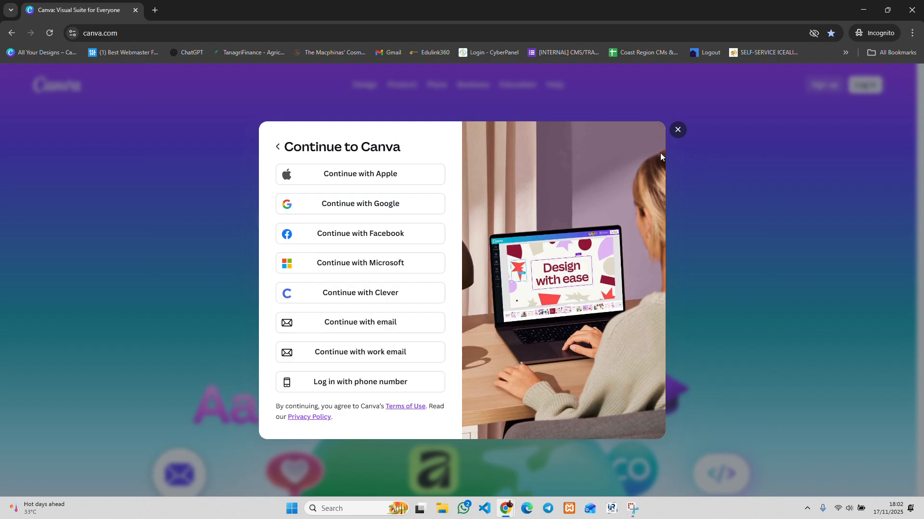
{"action": "left_click", "coordinate": [678, 128]}
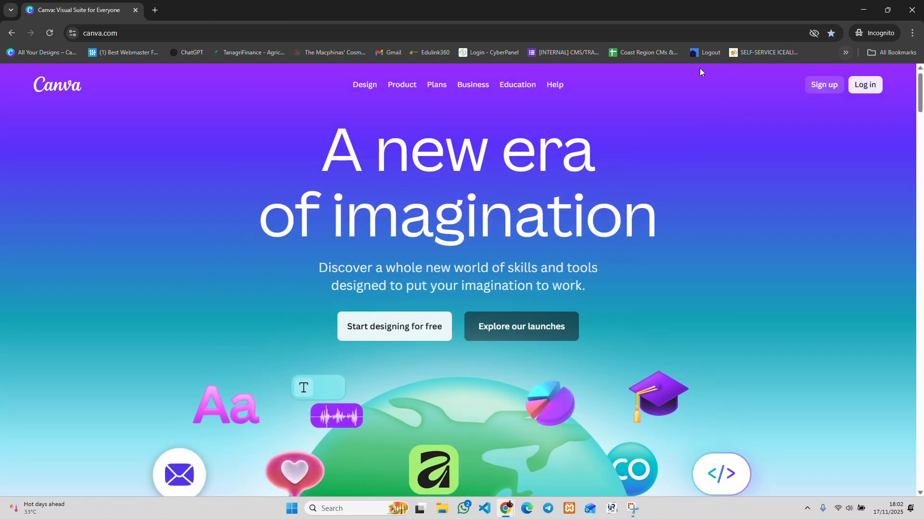
{"action": "left_click", "coordinate": [911, 10]}
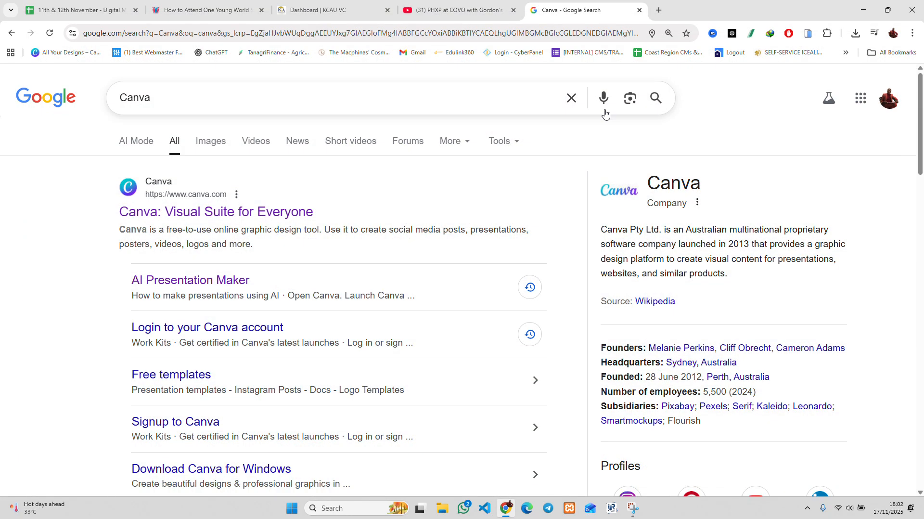
Open the main Canva site from the Google results and look over its templates page
{"action": "left_click", "coordinate": [268, 217]}
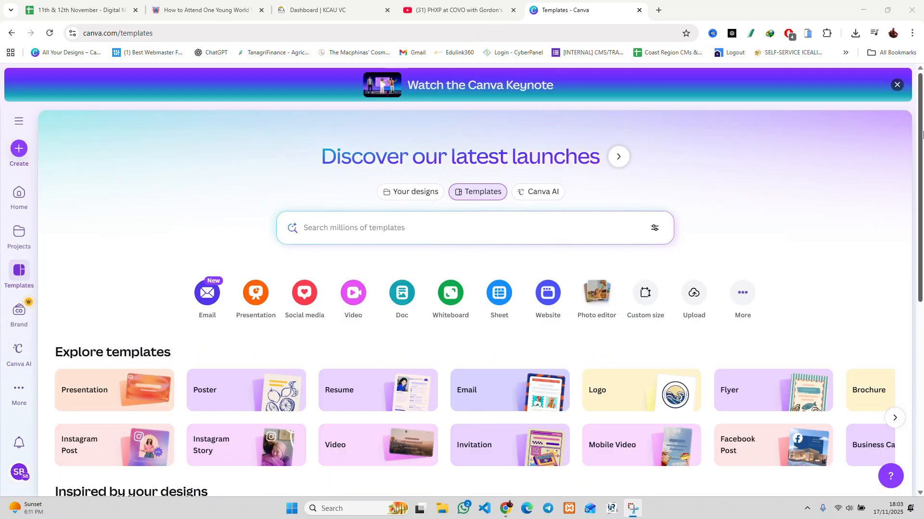
{"action": "left_click_drag", "start_coordinate": [922, 135], "coordinate": [922, 303]}
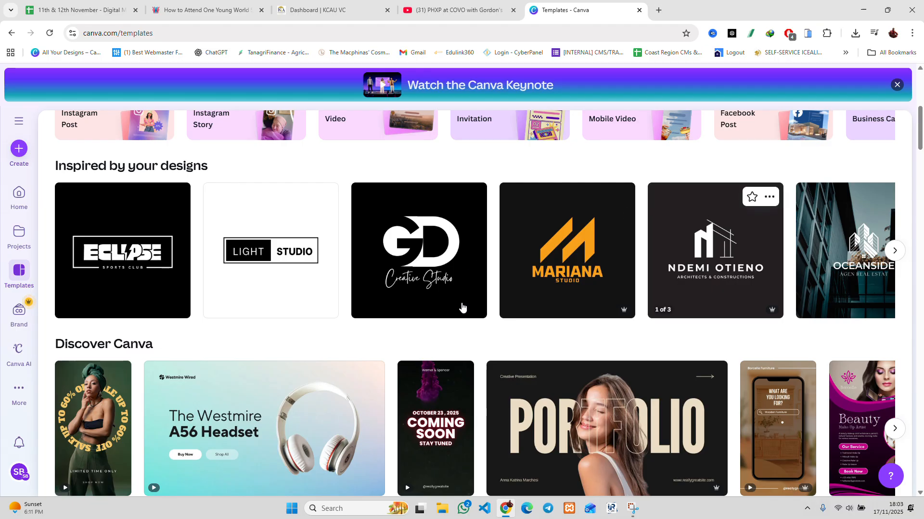
{"action": "left_click_drag", "start_coordinate": [922, 138], "coordinate": [922, 101]}
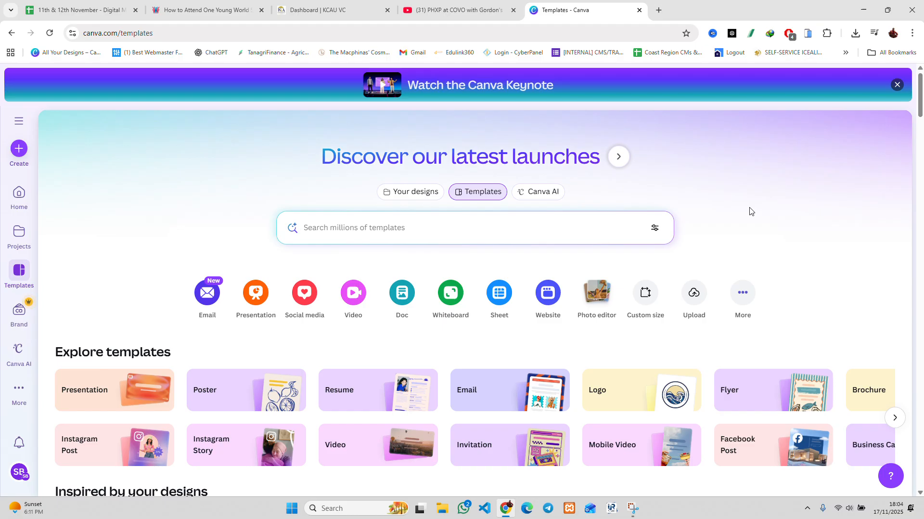
Search the Canva templates for "shoes poster"
{"action": "type", "text": "shoe"}
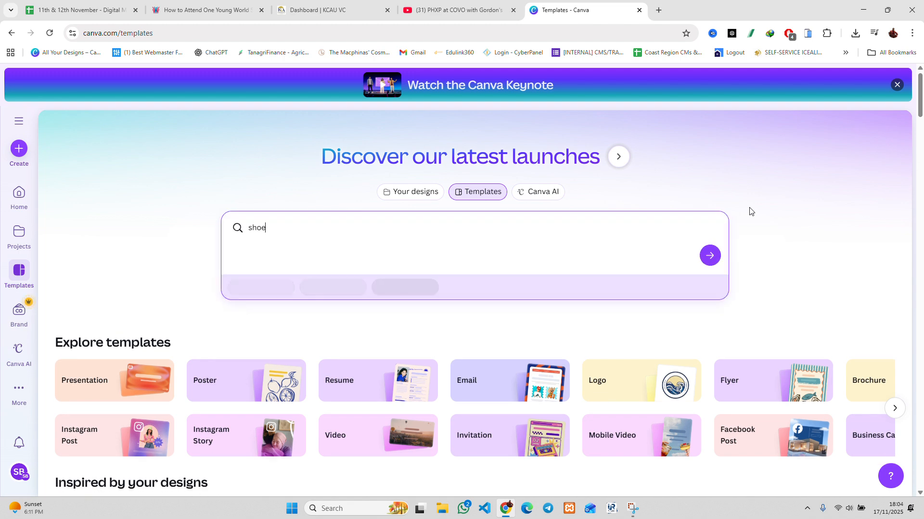
{"action": "type", "text": "s poster"}
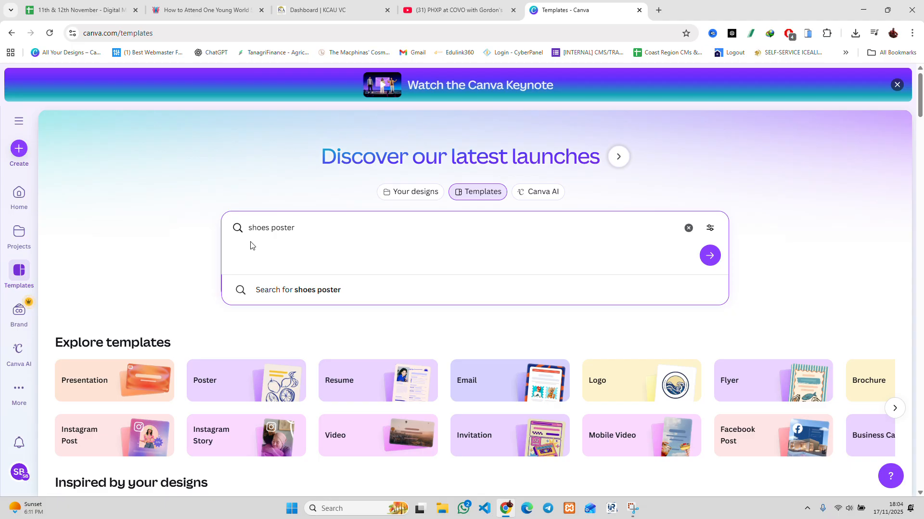
{"action": "left_click", "coordinate": [707, 256]}
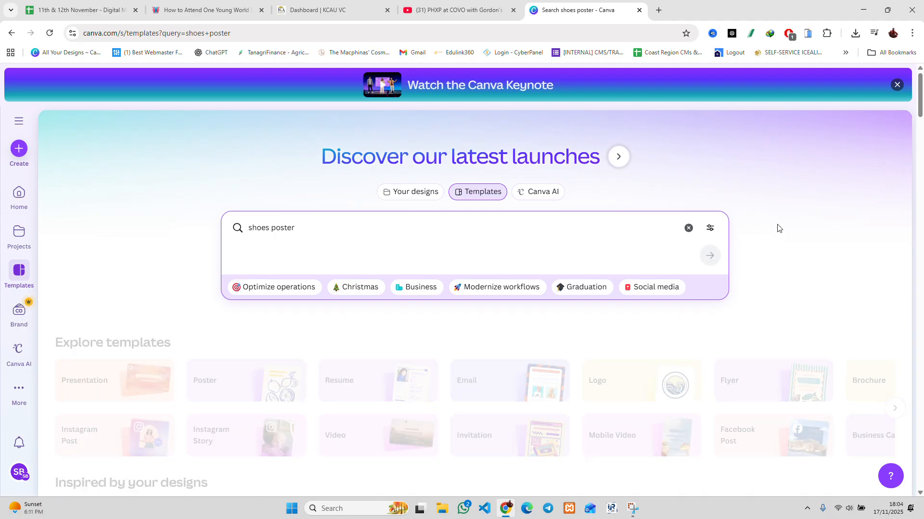
Browse the shoe poster templates and open the preview of the red, white and black "Pick the Perfect Shoes" design
{"action": "scroll", "coordinate": [912, 134], "scroll_direction": "down", "scroll_amount": 4}
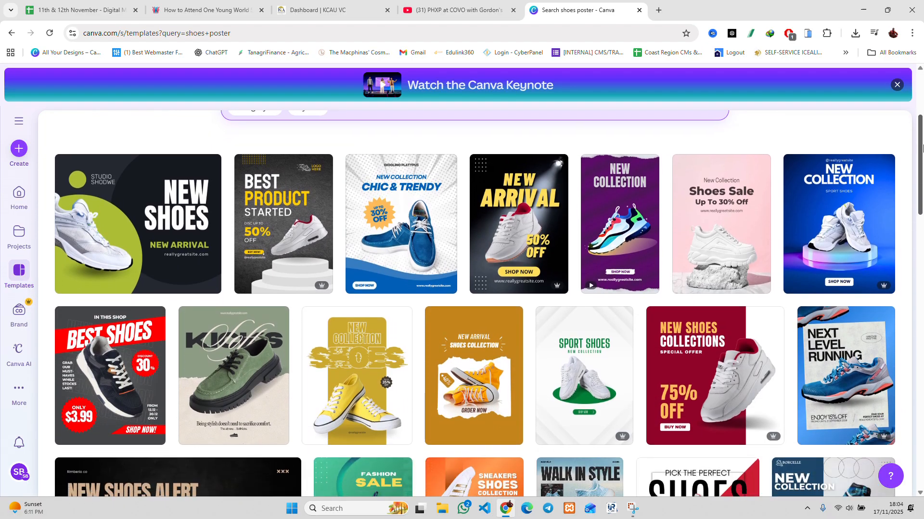
{"action": "left_click_drag", "start_coordinate": [922, 148], "coordinate": [922, 154]}
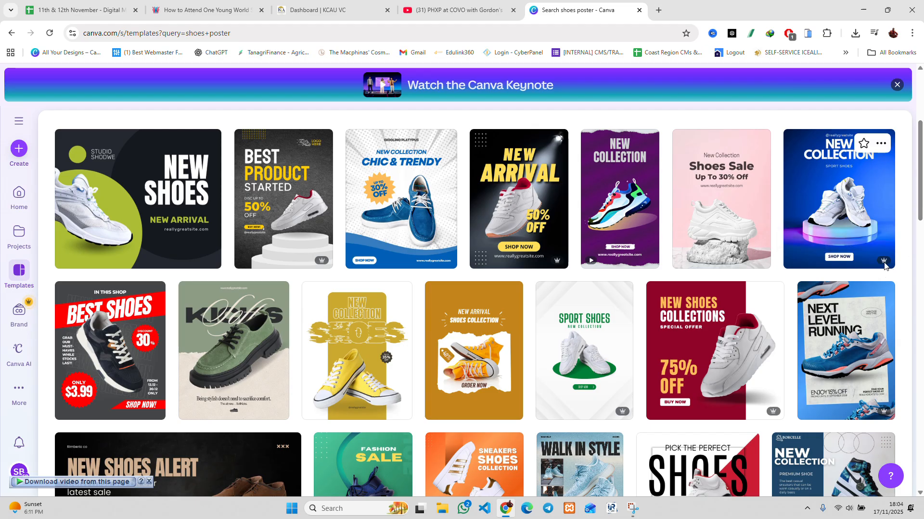
{"action": "mouse_move", "coordinate": [885, 263]}
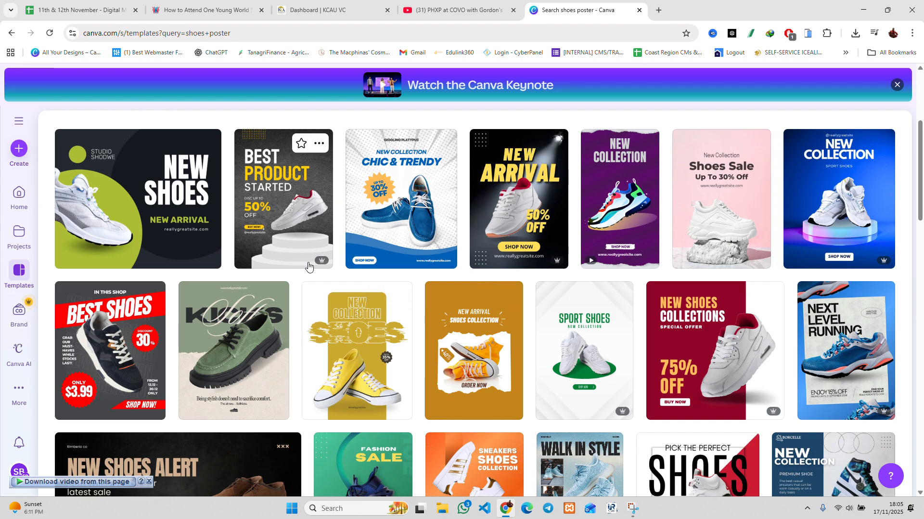
{"action": "scroll", "coordinate": [923, 192], "scroll_direction": "down", "scroll_amount": 4}
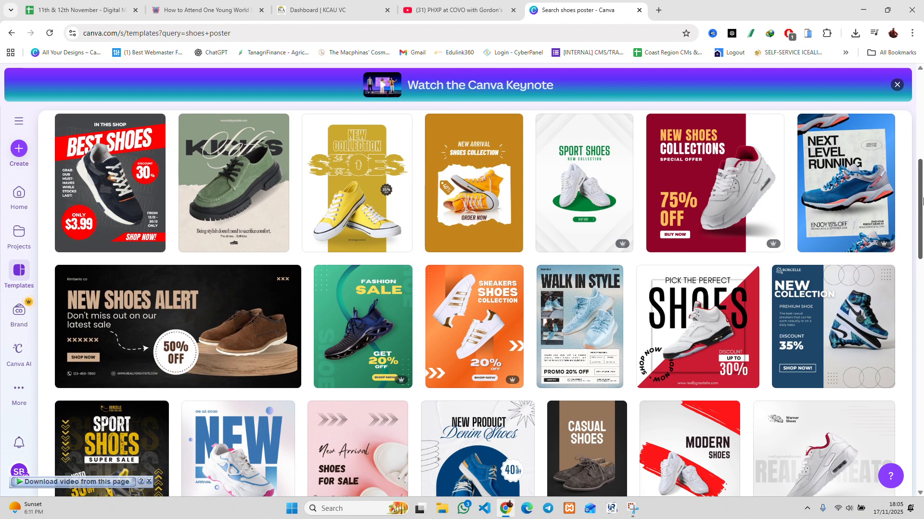
{"action": "scroll", "coordinate": [923, 202], "scroll_direction": "down", "scroll_amount": 1}
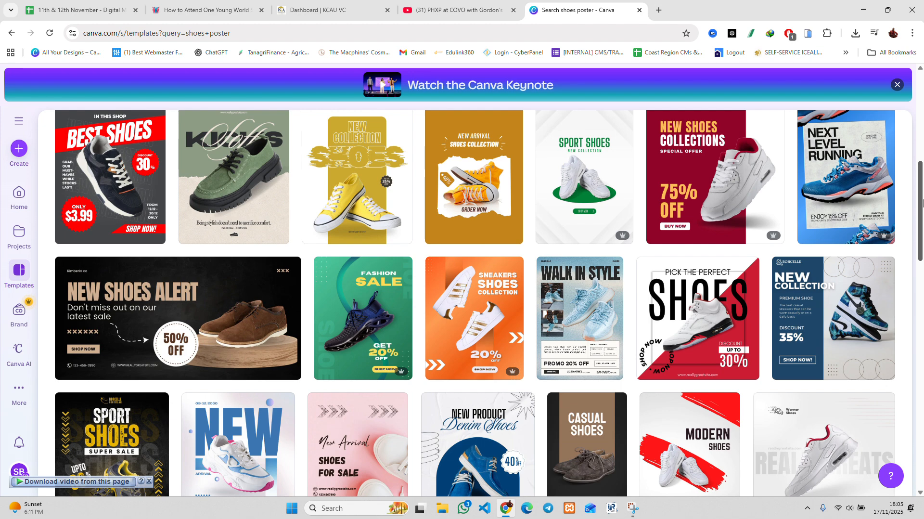
{"action": "left_click_drag", "start_coordinate": [922, 202], "coordinate": [922, 220]}
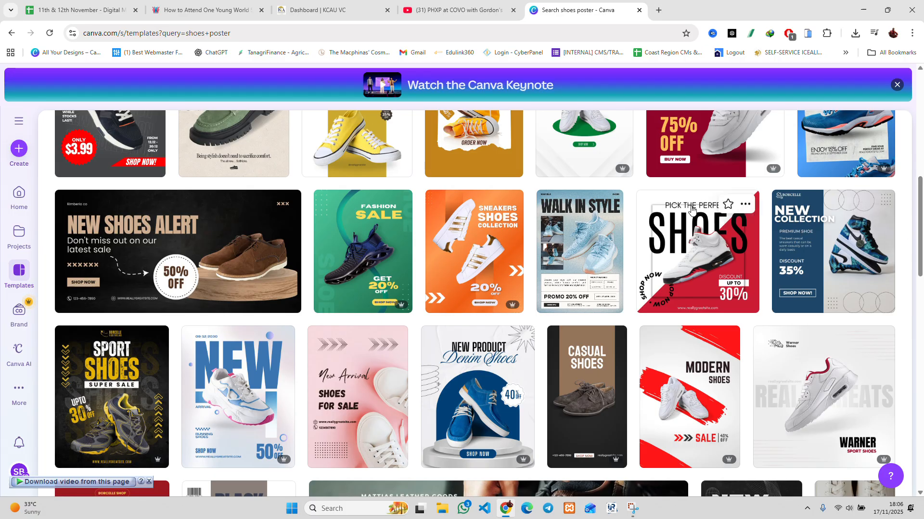
{"action": "left_click", "coordinate": [707, 259]}
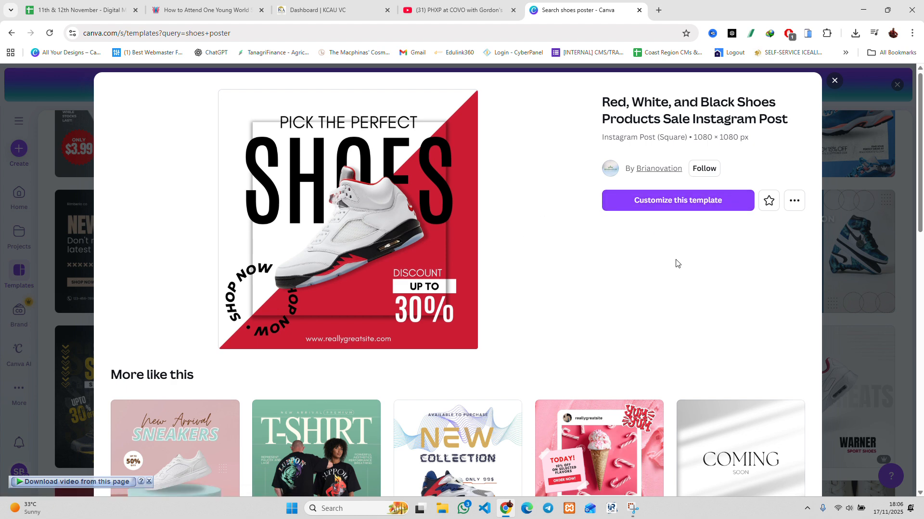
Look over the similar templates, open the previewed shoes template for customization in the editor, and hide the desktop notifications
{"action": "left_click_drag", "start_coordinate": [922, 144], "coordinate": [922, 265]}
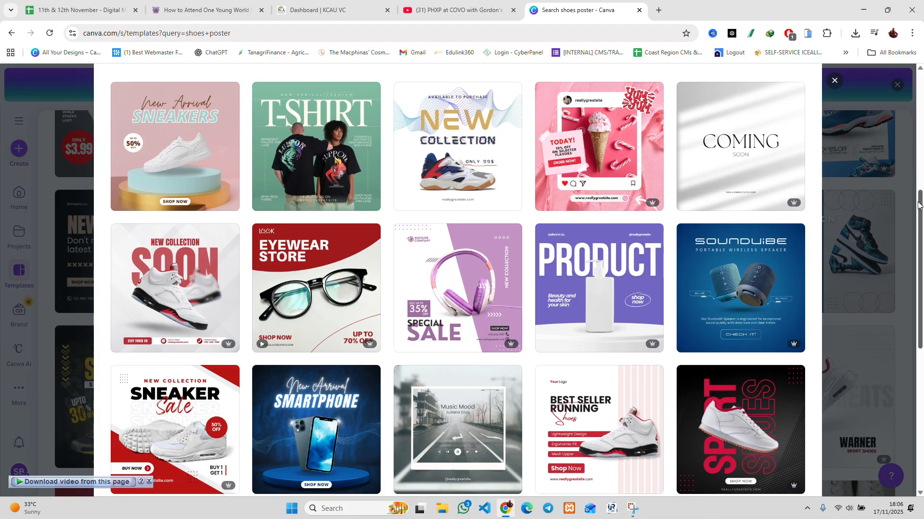
{"action": "left_click_drag", "start_coordinate": [919, 204], "coordinate": [920, 88]}
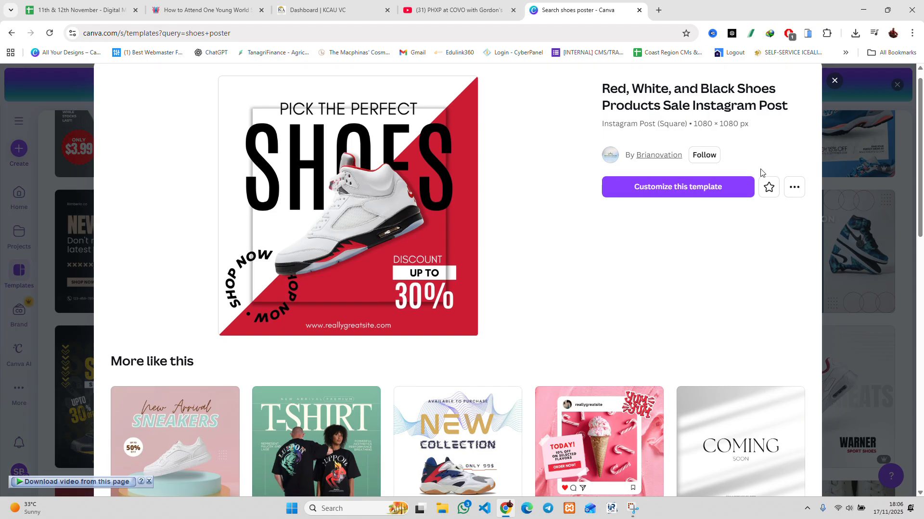
{"action": "left_click", "coordinate": [674, 196]}
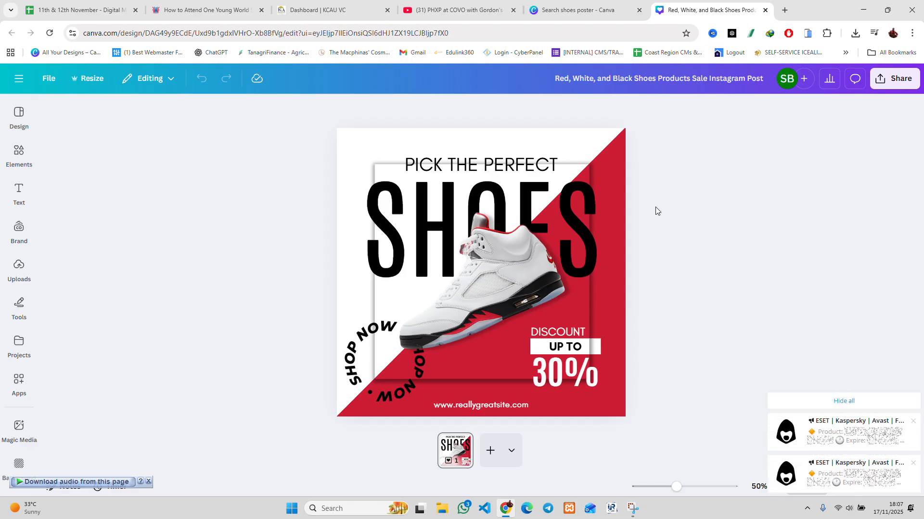
{"action": "left_click", "coordinate": [896, 404]}
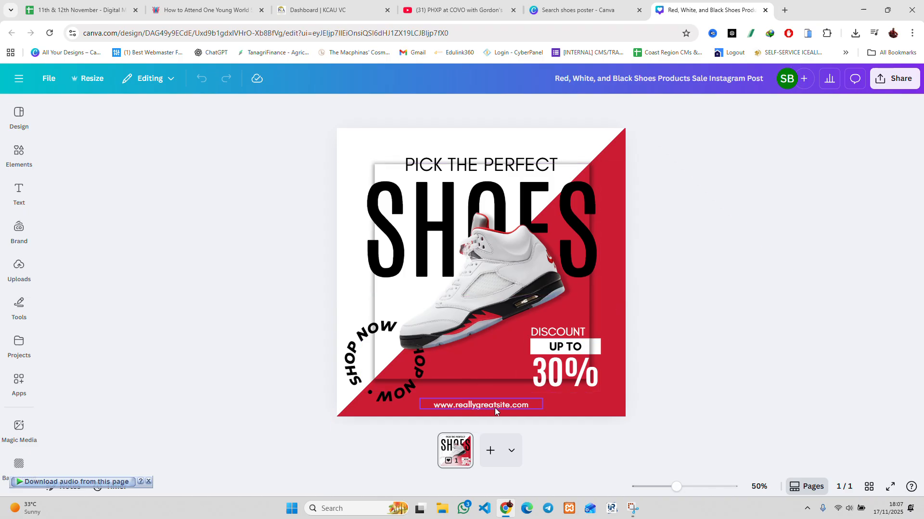
Enlarge the editor page to 125% browser zoom and set the design canvas zoom to 41%
{"action": "left_click", "coordinate": [913, 33]}
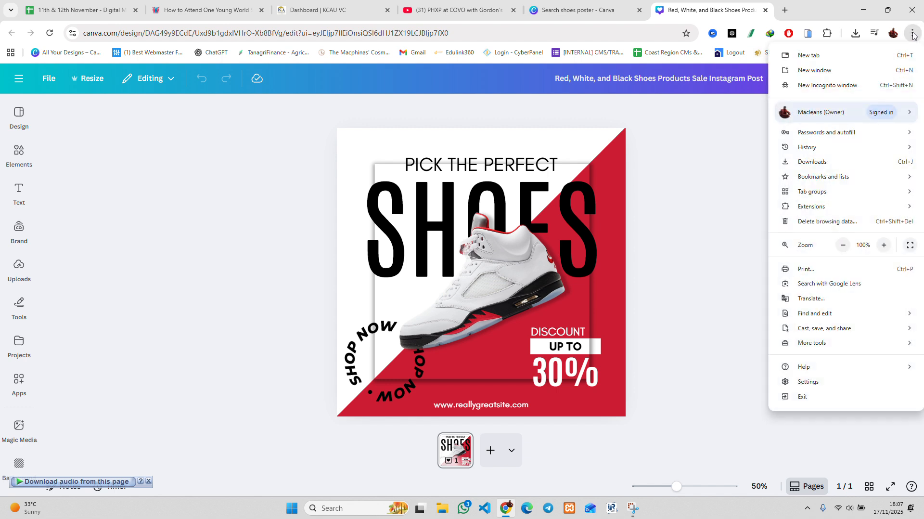
{"action": "left_click", "coordinate": [883, 249]}
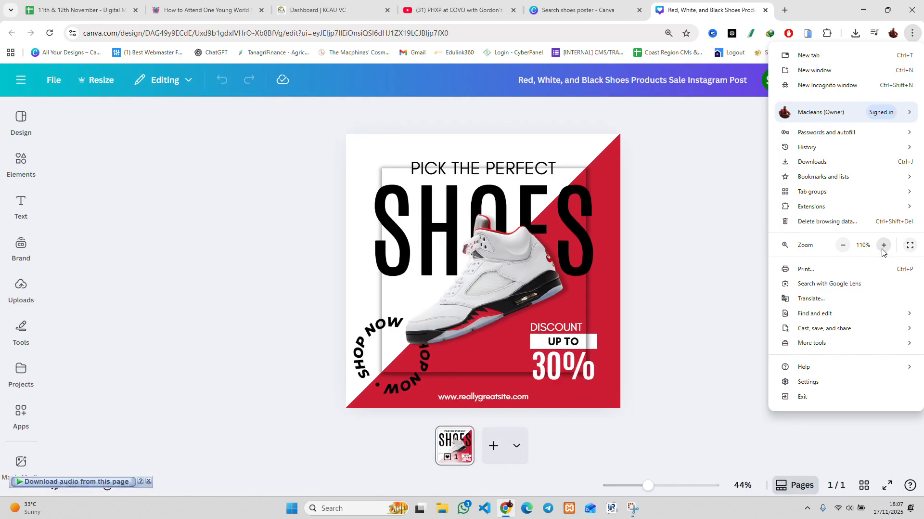
{"action": "left_click", "coordinate": [884, 250]}
{"action": "left_click", "coordinate": [678, 337]}
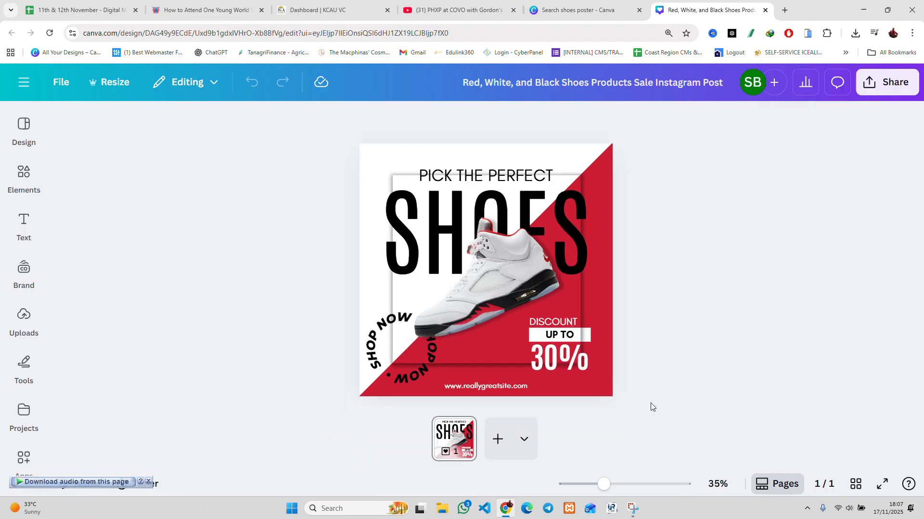
{"action": "left_click_drag", "start_coordinate": [607, 487], "coordinate": [610, 487]}
{"action": "scroll", "coordinate": [922, 211], "scroll_direction": "down", "scroll_amount": 1}
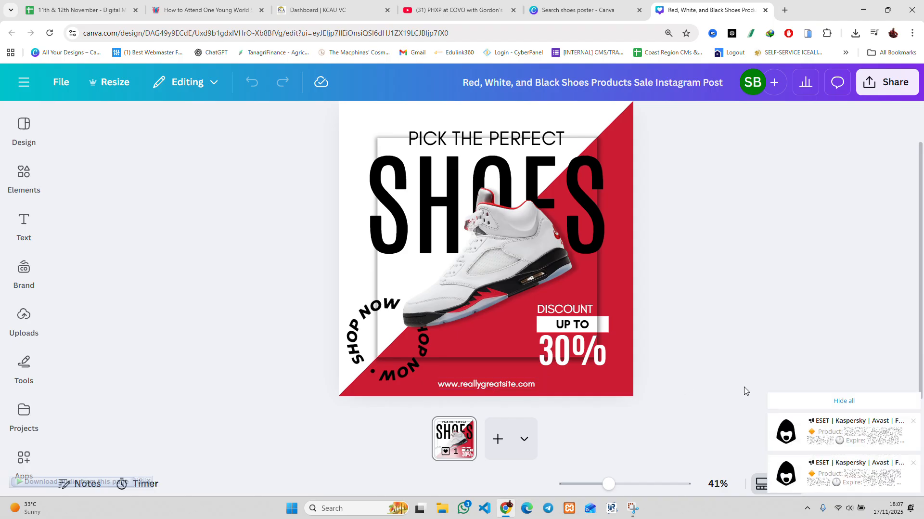
{"action": "left_click", "coordinate": [479, 388]}
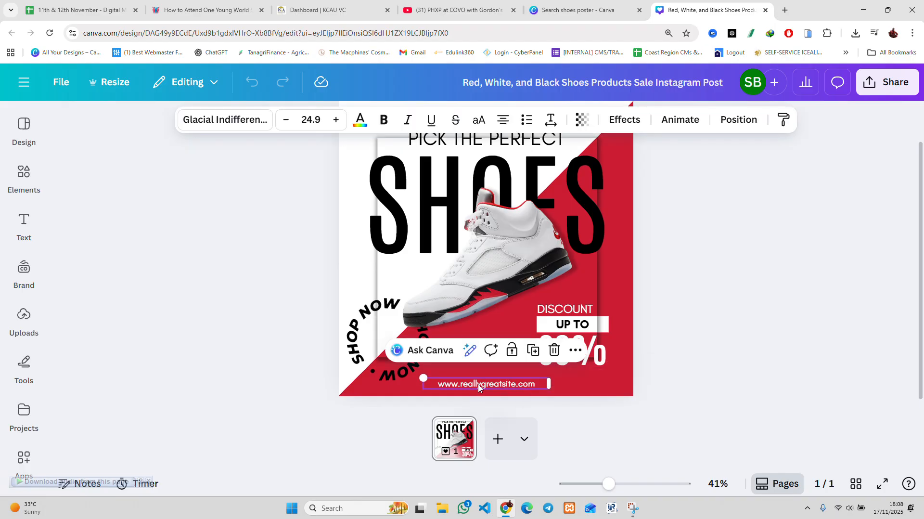
{"action": "left_click", "coordinate": [516, 386]}
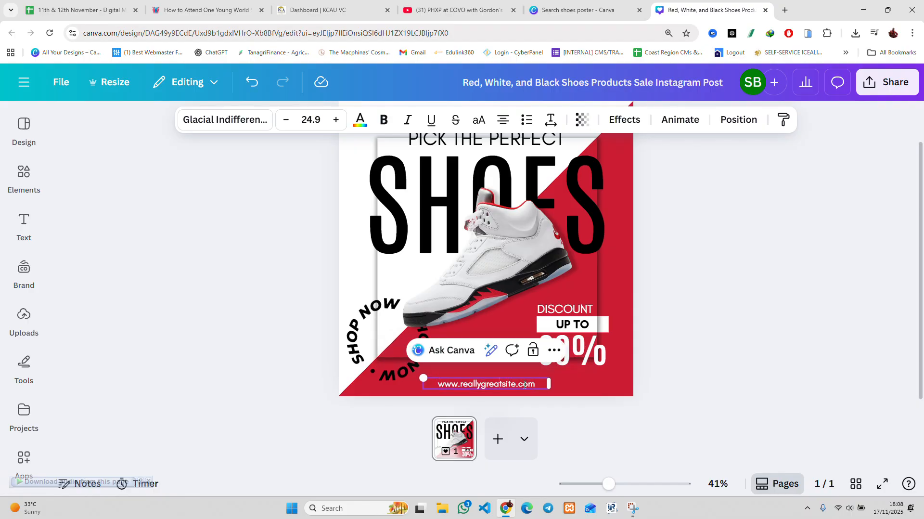
{"action": "left_click_drag", "start_coordinate": [516, 384], "coordinate": [489, 388]}
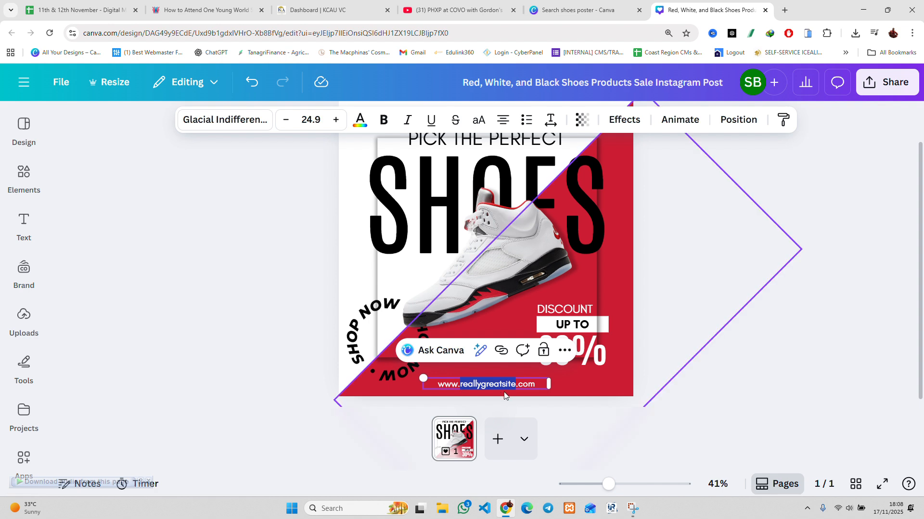
{"action": "type", "text": "shop"}
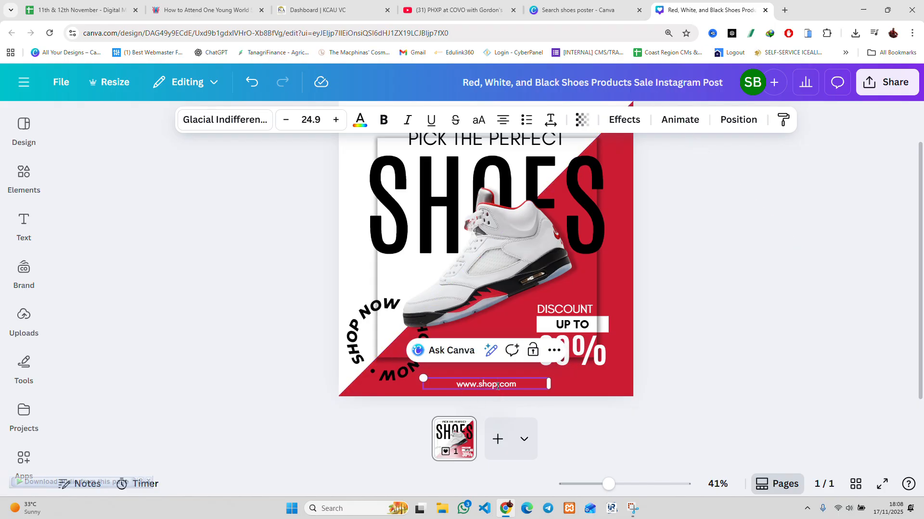
{"action": "key", "text": "BackSpace"}
{"action": "key", "text": "BackSpace"}
{"action": "key", "text": "BackSpace"}
{"action": "key", "text": "BackSpace"}
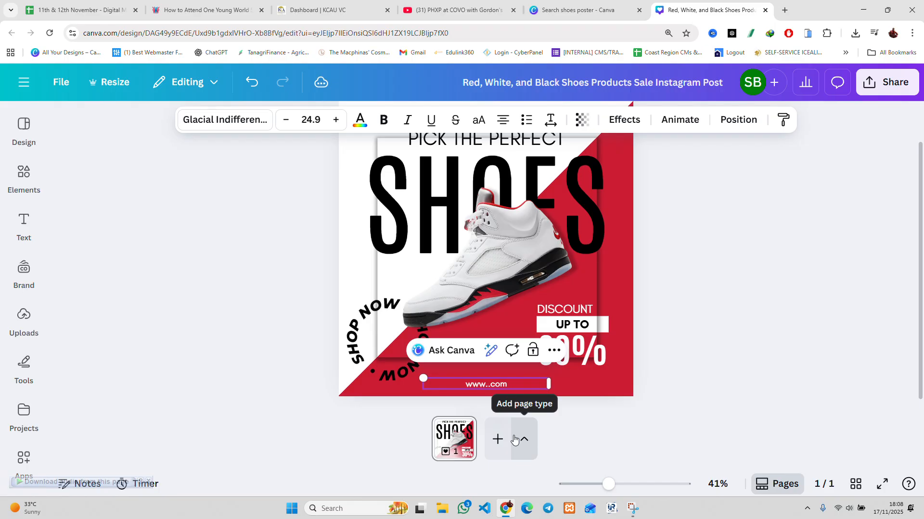
{"action": "type", "text": "shop"}
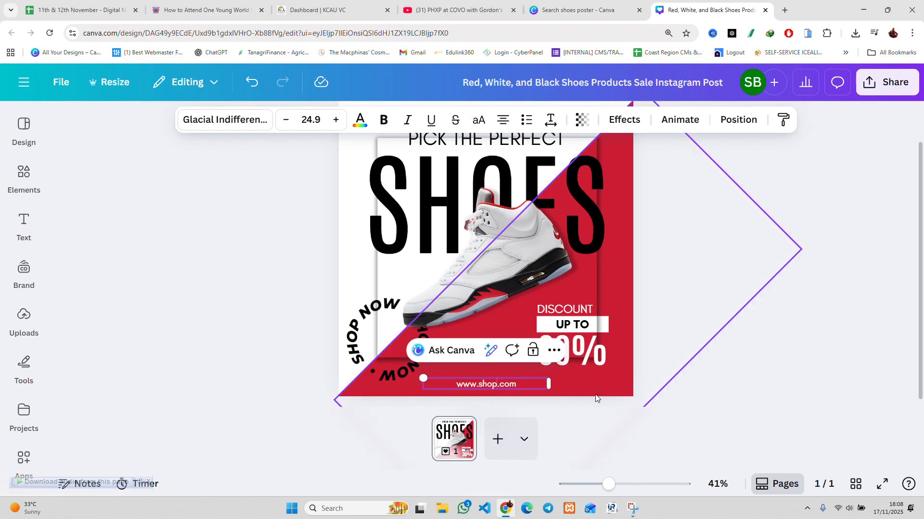
{"action": "left_click", "coordinate": [788, 292]}
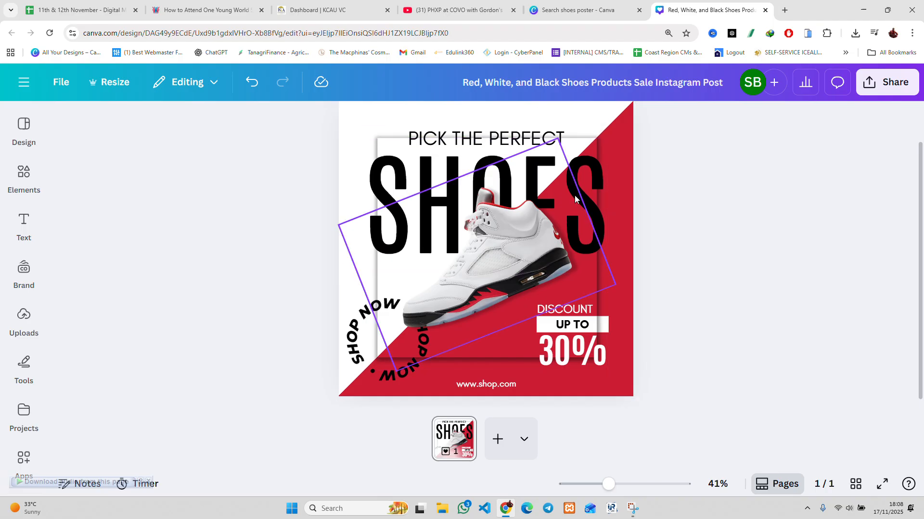
Examine the formatting options of the red diagonal shape and the shadowed square frame behind the headline
{"action": "left_click", "coordinate": [618, 118]}
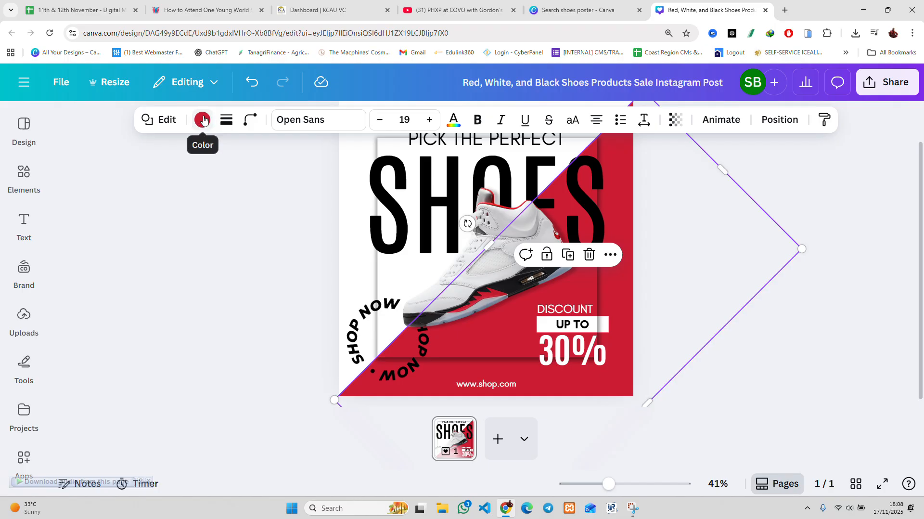
{"action": "left_click", "coordinate": [392, 195]}
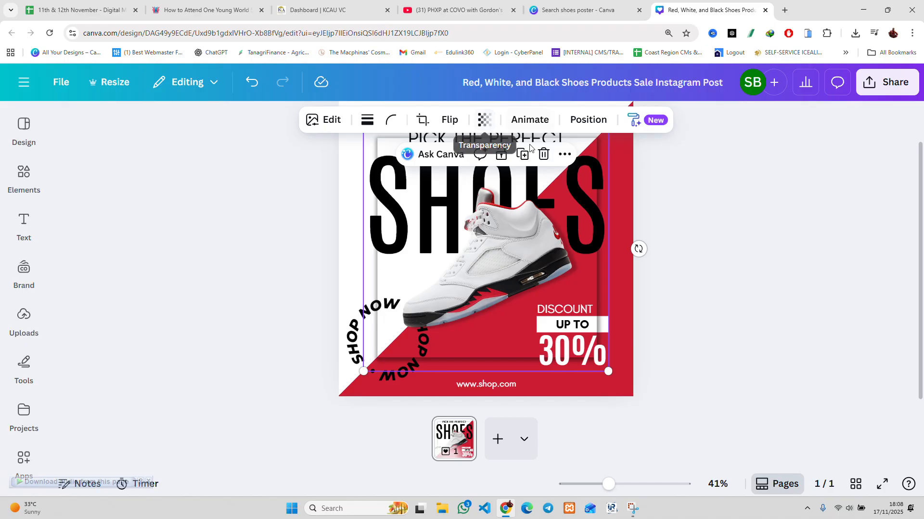
{"action": "left_click", "coordinate": [676, 195]}
Flip the shoe image horizontally
{"action": "left_click", "coordinate": [560, 242]}
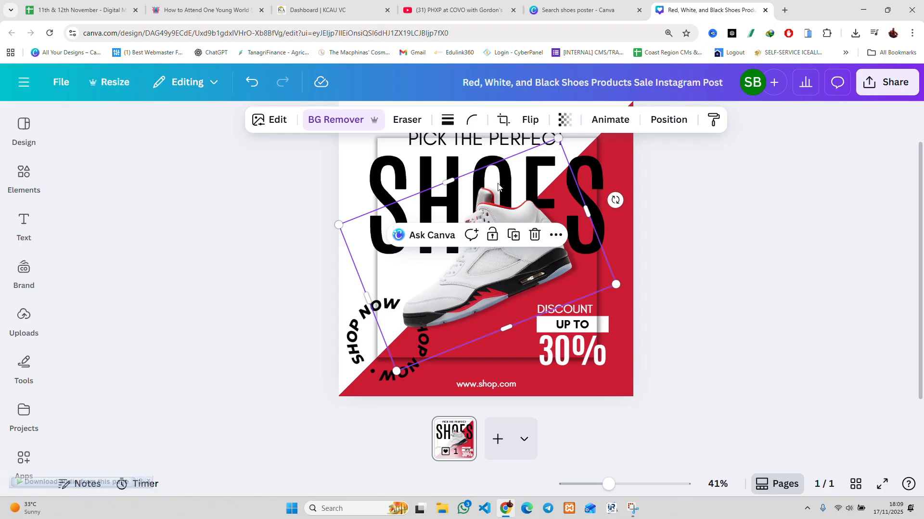
{"action": "left_click", "coordinate": [526, 124]}
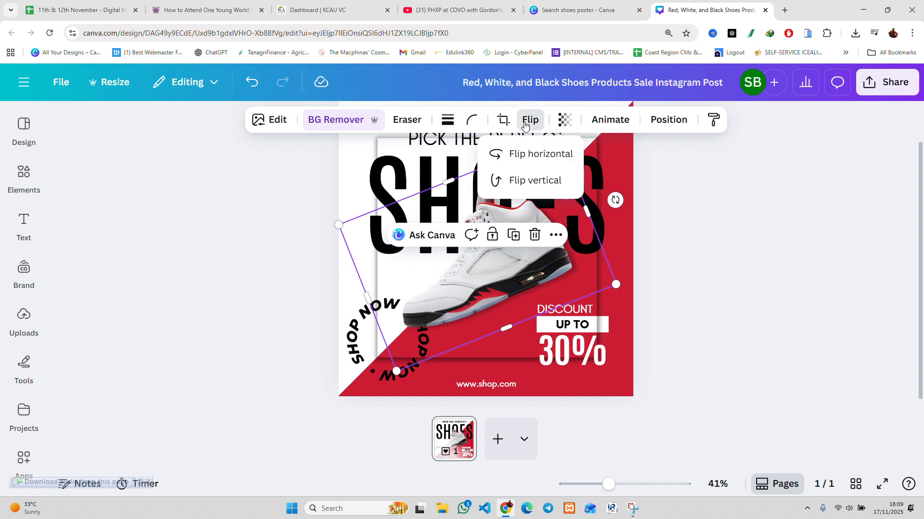
{"action": "left_click", "coordinate": [544, 157]}
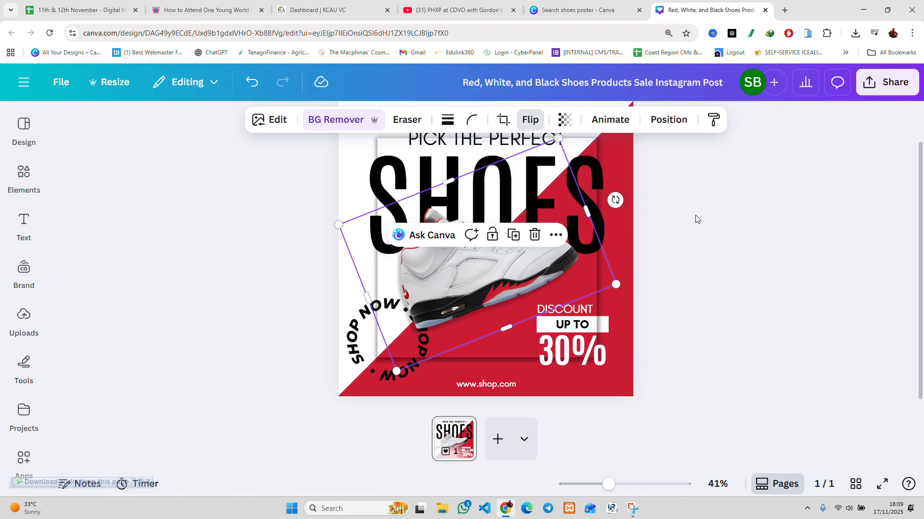
{"action": "left_click", "coordinate": [672, 262]}
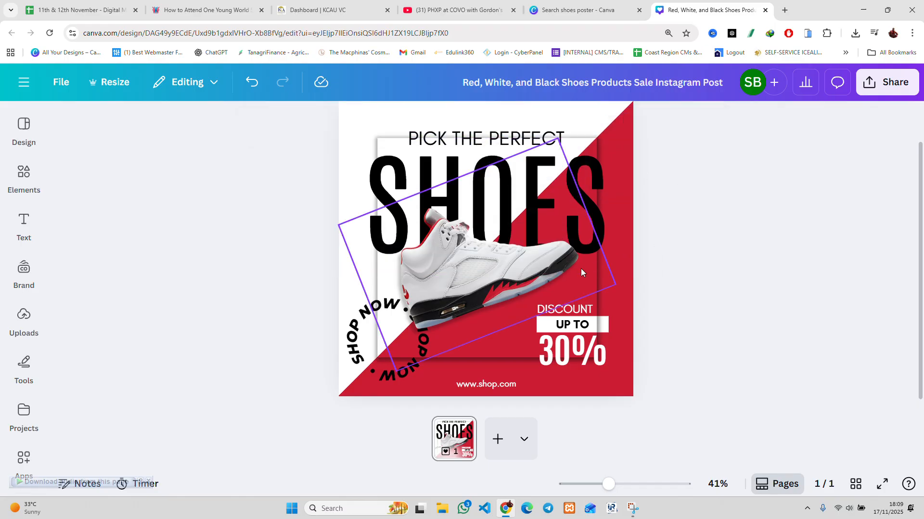
Reverse the horizontal flip of the shoe image by flipping it horizontally once more
{"action": "left_click", "coordinate": [559, 274]}
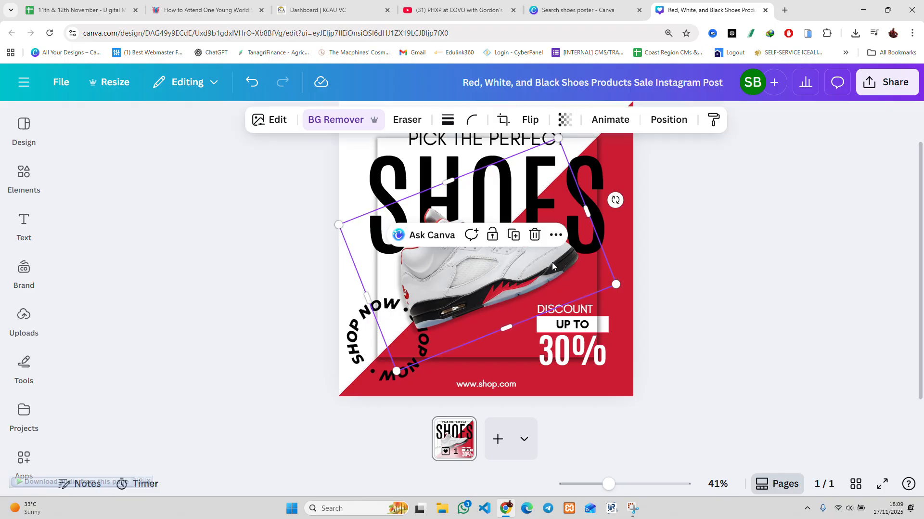
{"action": "left_click", "coordinate": [530, 120]}
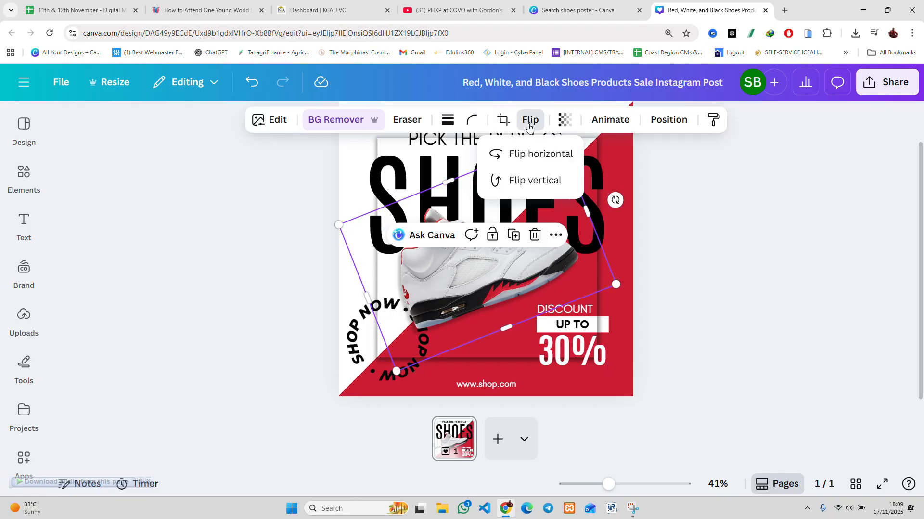
{"action": "left_click", "coordinate": [541, 154]}
{"action": "left_click", "coordinate": [732, 230]}
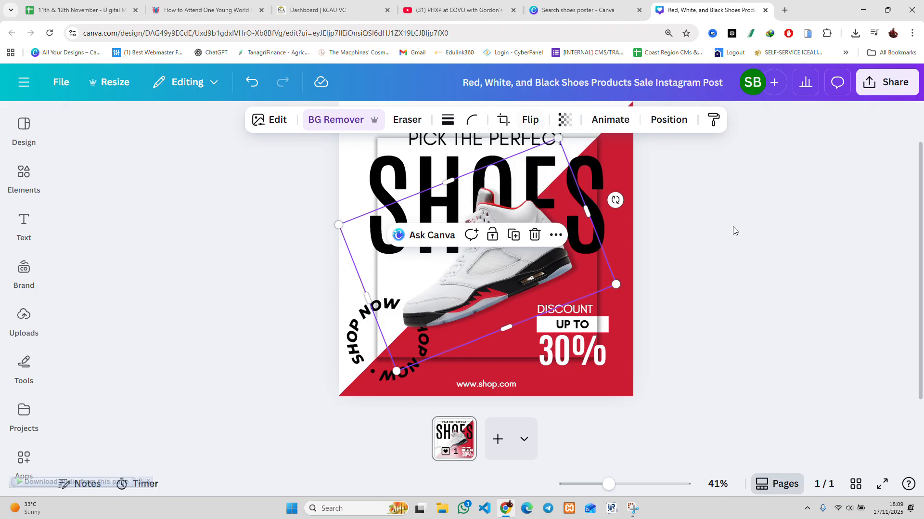
{"action": "left_click", "coordinate": [732, 230]}
Flip the shoe image vertically
{"action": "left_click", "coordinate": [553, 249]}
{"action": "left_click", "coordinate": [530, 119]}
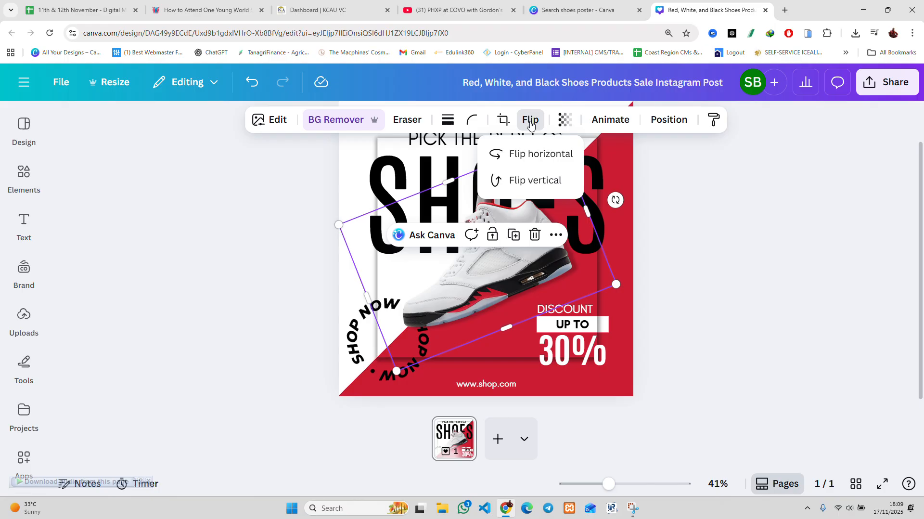
{"action": "left_click", "coordinate": [537, 181]}
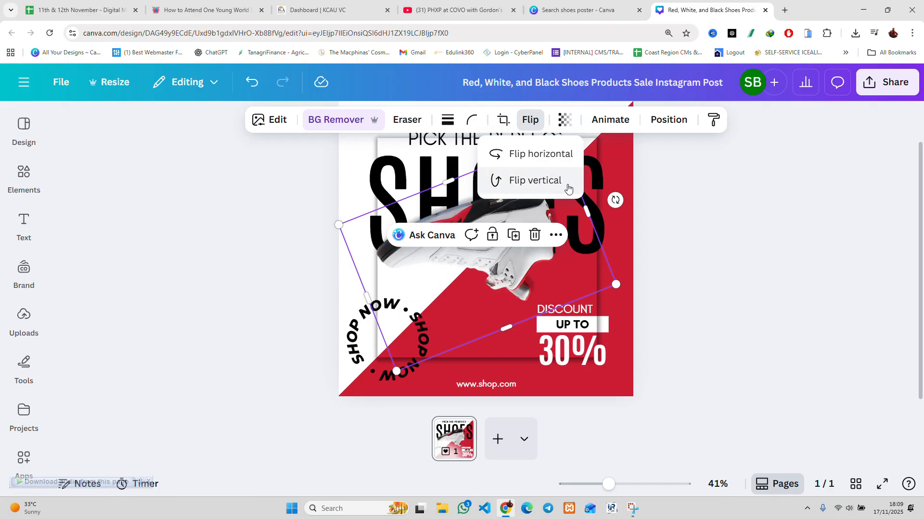
{"action": "left_click", "coordinate": [790, 240]}
{"action": "left_click", "coordinate": [791, 242]}
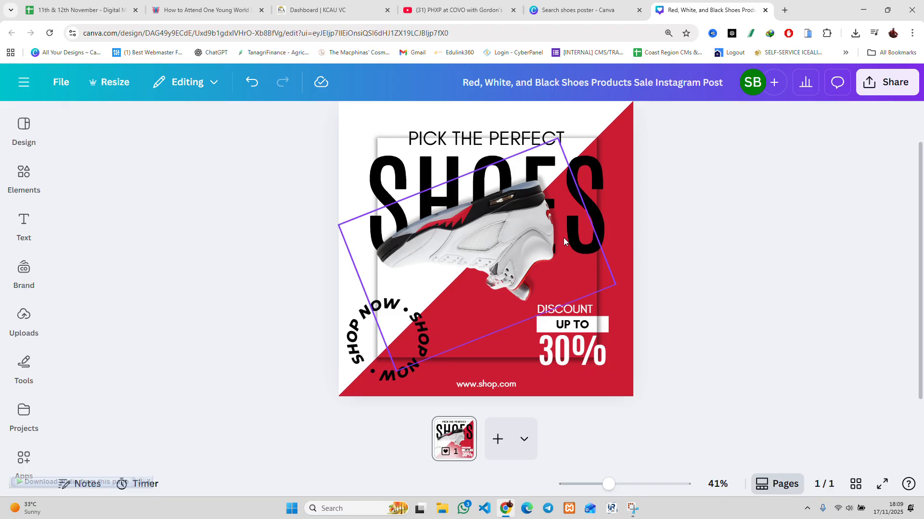
Turn the shoe image upright again with a second vertical flip
{"action": "left_click", "coordinate": [523, 235]}
{"action": "left_click", "coordinate": [542, 125]}
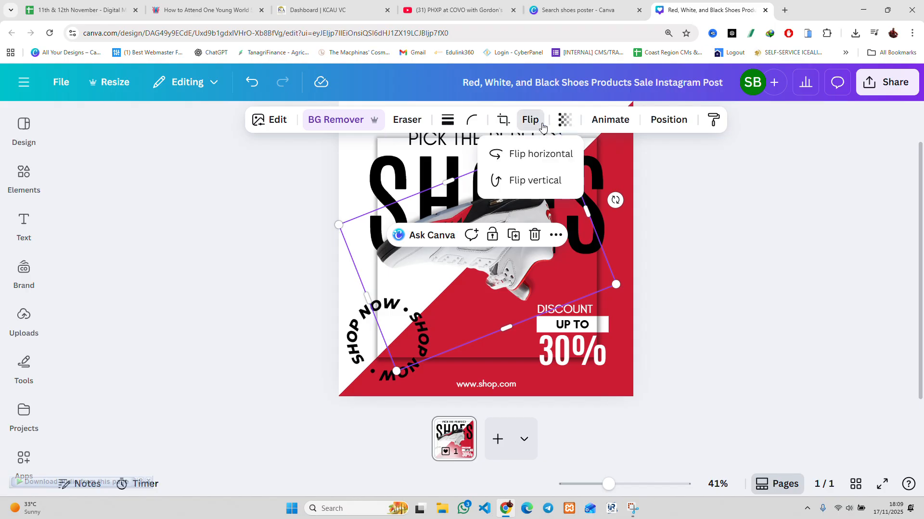
{"action": "left_click", "coordinate": [543, 181]}
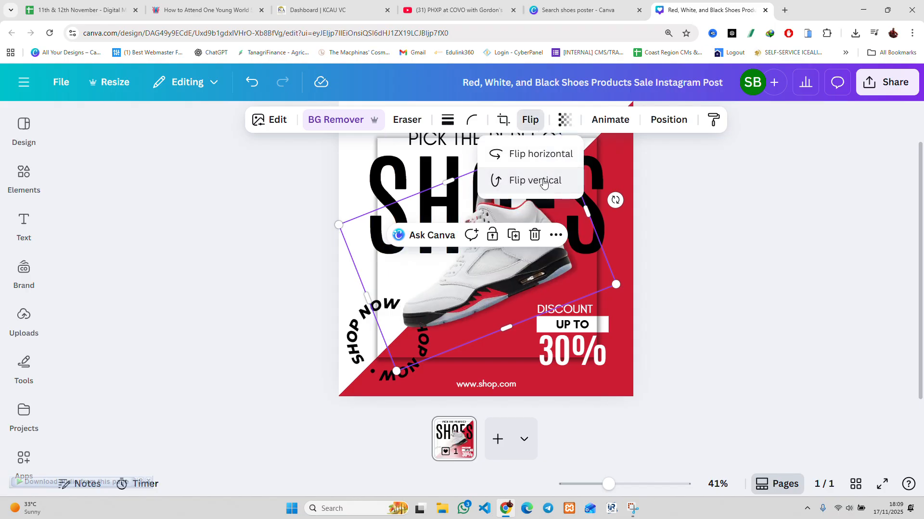
{"action": "left_click", "coordinate": [706, 199]}
{"action": "left_click", "coordinate": [704, 201]}
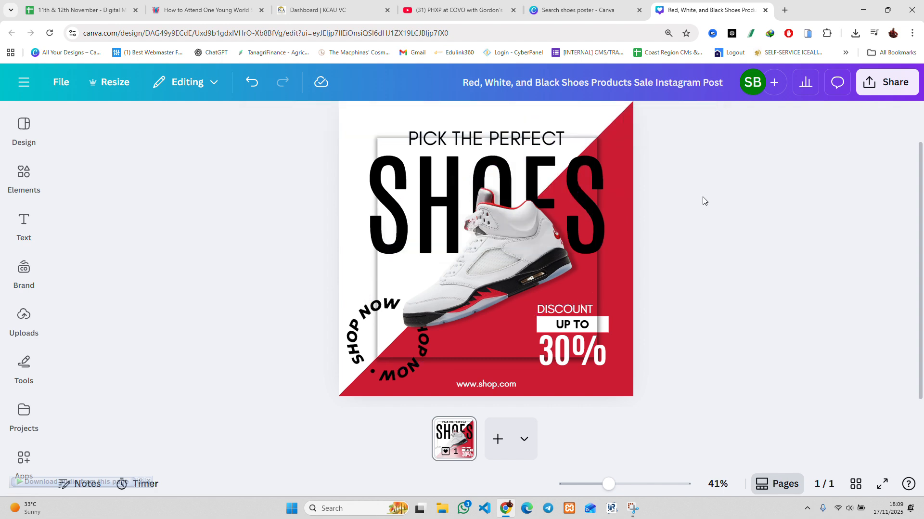
Duplicate the shoe image and place the copy to the right of the original, slightly lower and overlapping it
{"action": "left_click", "coordinate": [528, 259]}
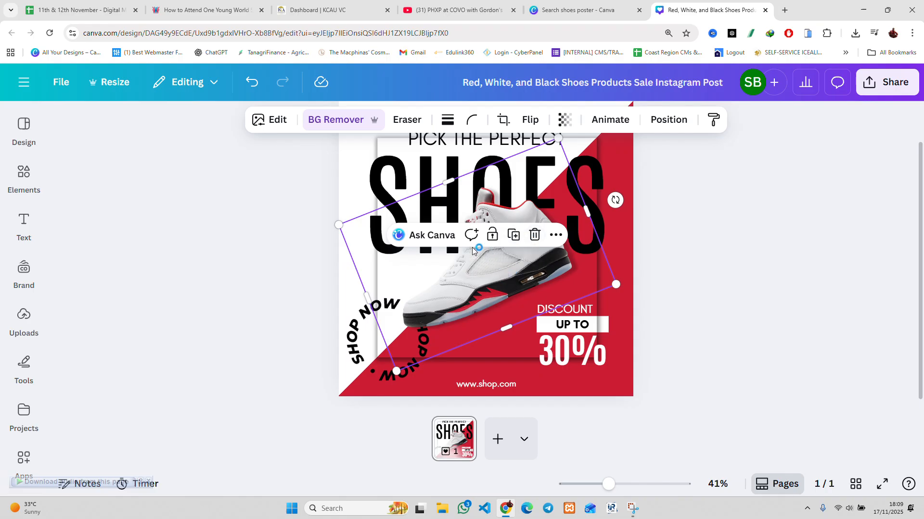
{"action": "left_click", "coordinate": [514, 236]}
{"action": "left_click_drag", "start_coordinate": [508, 272], "coordinate": [560, 279]}
{"action": "left_click", "coordinate": [721, 314]}
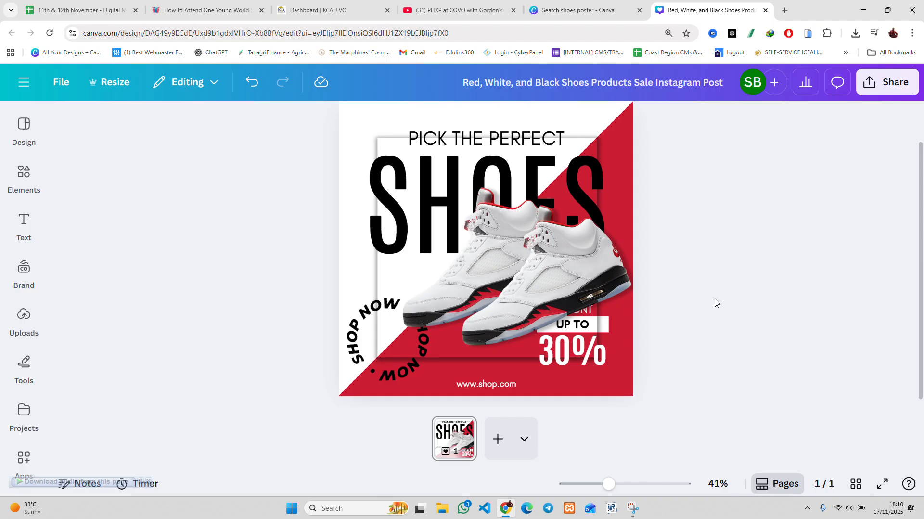
Flip the original shoe vertically and move it slightly down on the poster
{"action": "left_click", "coordinate": [489, 250]}
{"action": "left_click", "coordinate": [482, 202]}
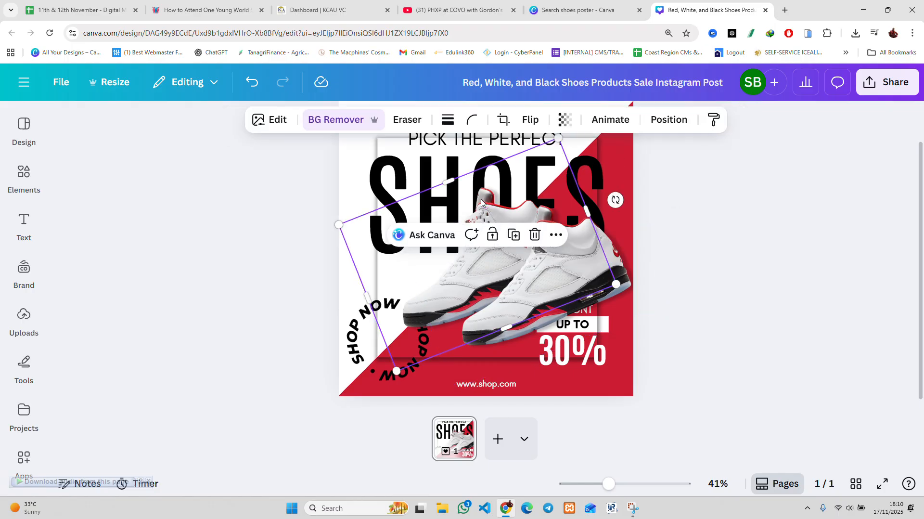
{"action": "left_click", "coordinate": [529, 119]}
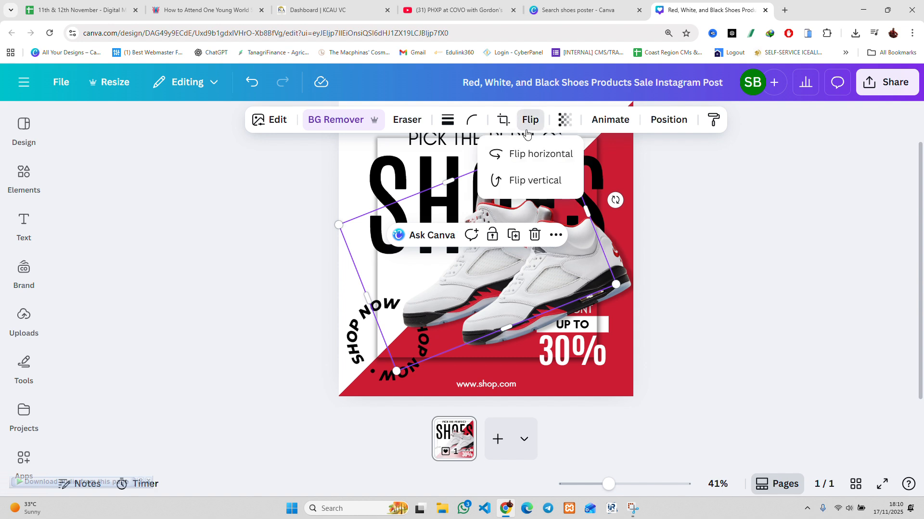
{"action": "left_click", "coordinate": [533, 179]}
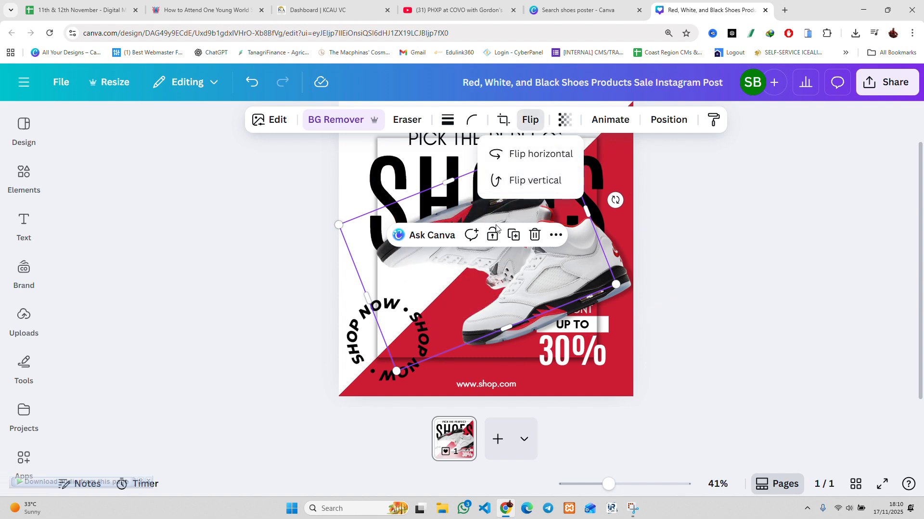
{"action": "left_click_drag", "start_coordinate": [492, 218], "coordinate": [499, 255]}
Arrange the upright shoe copy directly above the upside-down shoe so that their soles meet
{"action": "left_click", "coordinate": [576, 263]}
{"action": "left_click_drag", "start_coordinate": [579, 279], "coordinate": [508, 204]}
{"action": "left_click_drag", "start_coordinate": [521, 285], "coordinate": [543, 287]}
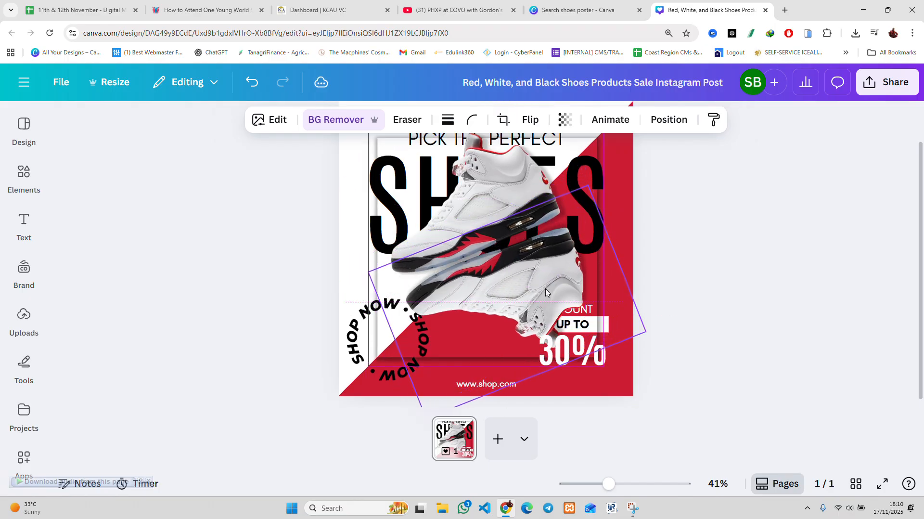
{"action": "left_click", "coordinate": [492, 195]}
{"action": "left_click_drag", "start_coordinate": [492, 195], "coordinate": [494, 199]}
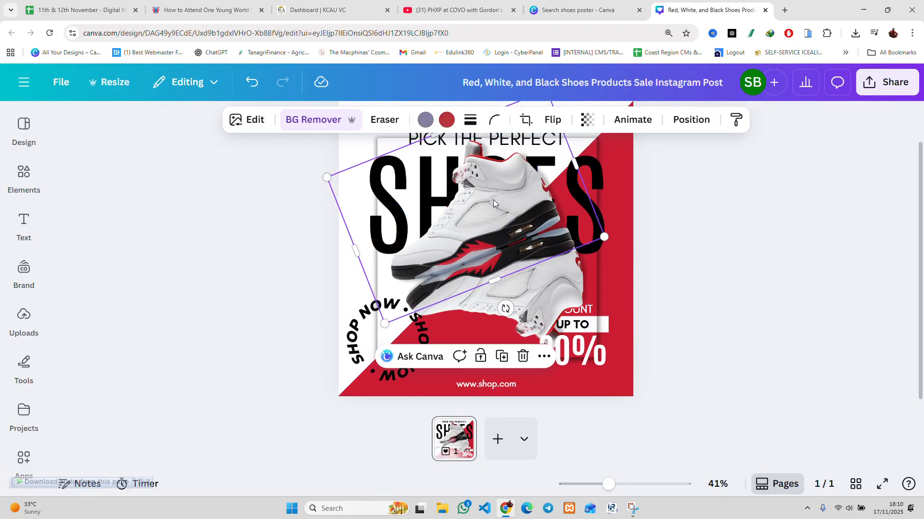
{"action": "left_click", "coordinate": [766, 268]}
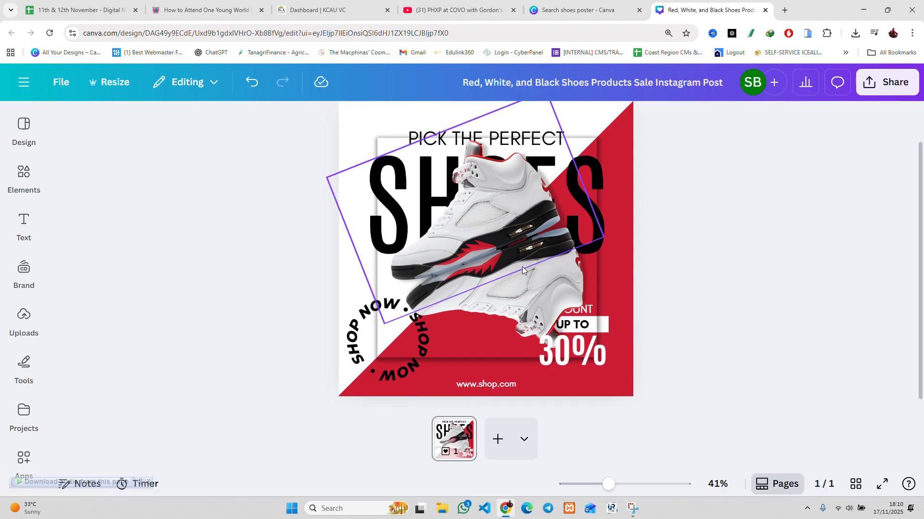
Delete the upside-down shoe and move the remaining upright shoe back down to the middle of the poster
{"action": "left_click", "coordinate": [553, 294]}
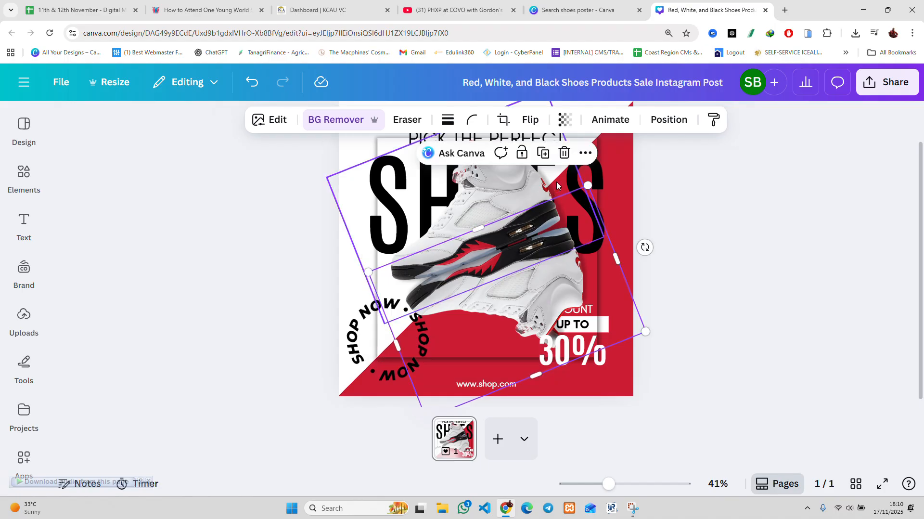
{"action": "left_click", "coordinate": [512, 202]}
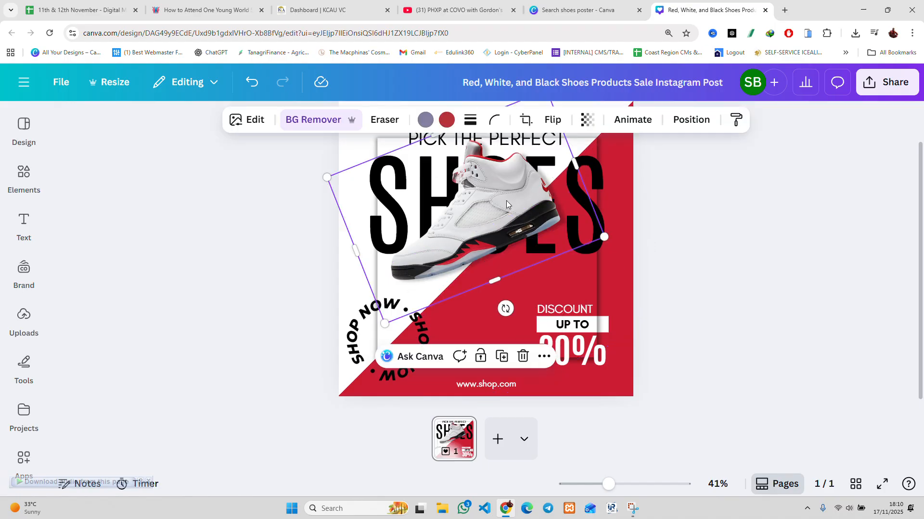
{"action": "left_click_drag", "start_coordinate": [500, 217], "coordinate": [514, 251]}
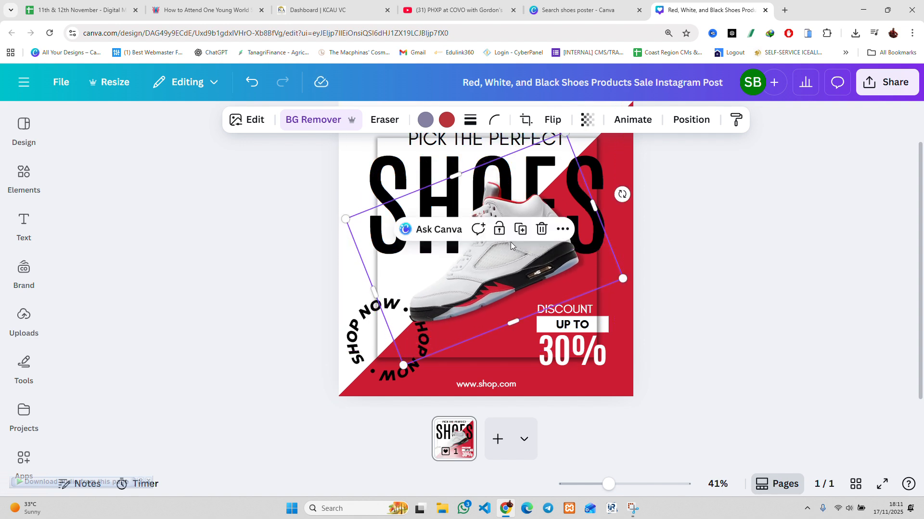
{"action": "left_click", "coordinate": [721, 241]}
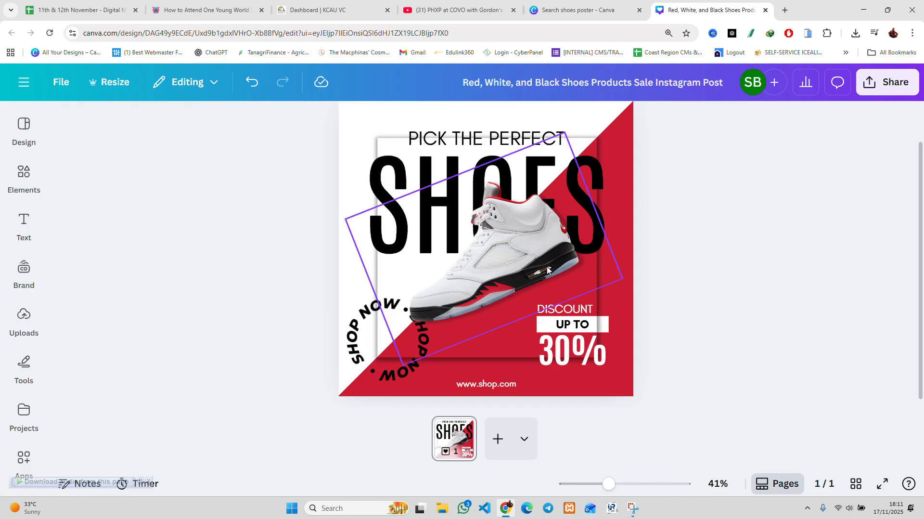
{"action": "left_click_drag", "start_coordinate": [524, 242], "coordinate": [527, 242]}
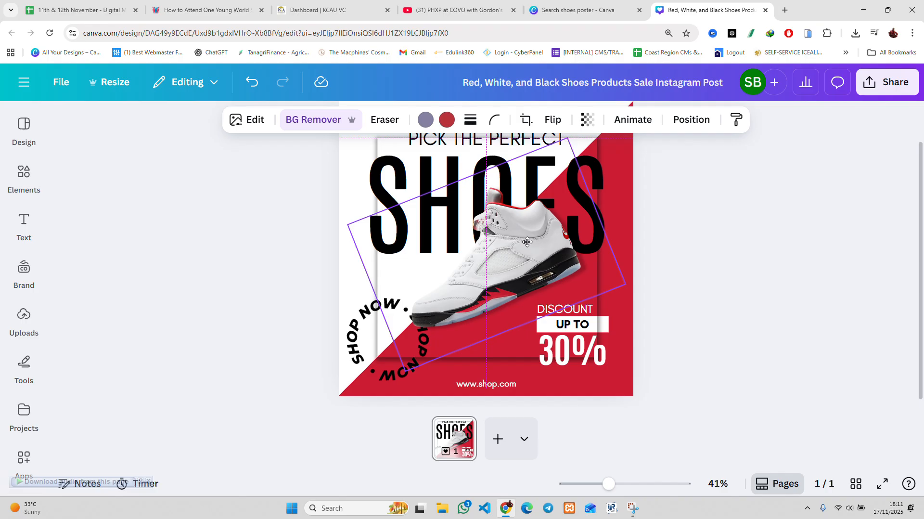
{"action": "left_click_drag", "start_coordinate": [527, 242], "coordinate": [528, 242]}
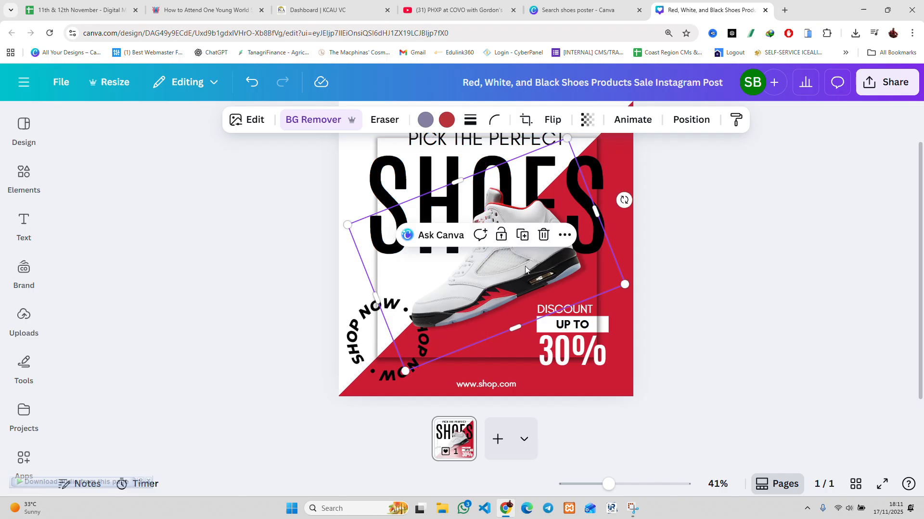
{"action": "left_click", "coordinate": [700, 239]}
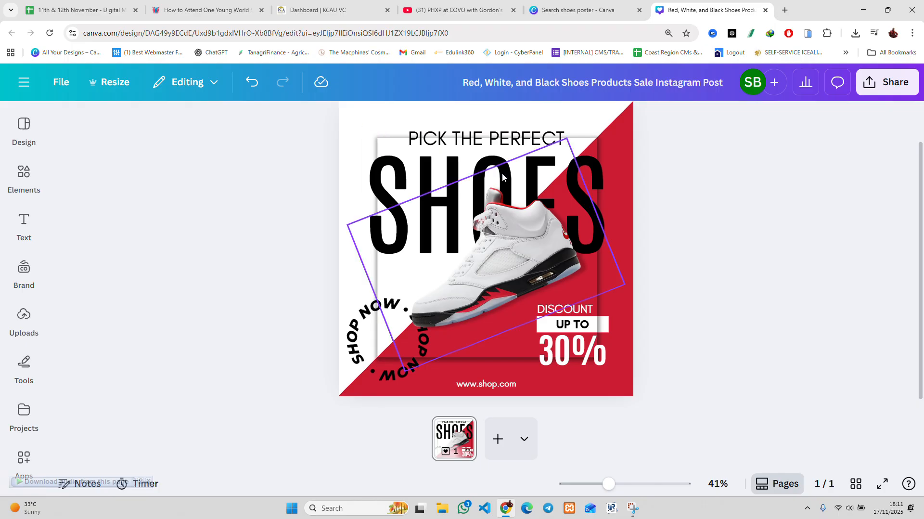
Replace the "PICK THE PERFECT" line above the SHOES heading with "BUY NOW"
{"action": "left_click", "coordinate": [491, 138]}
{"action": "left_click", "coordinate": [491, 138]}
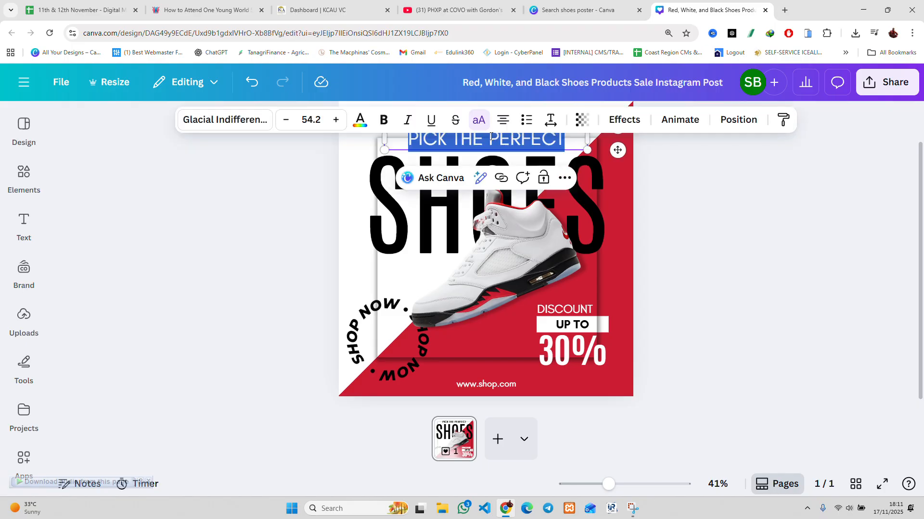
{"action": "type", "text": "BUYS"}
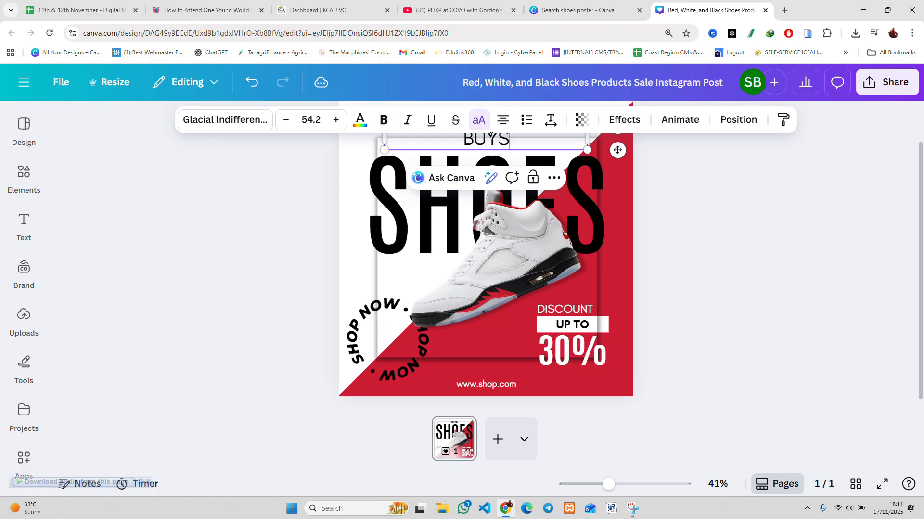
{"action": "key", "text": "BackSpace"}
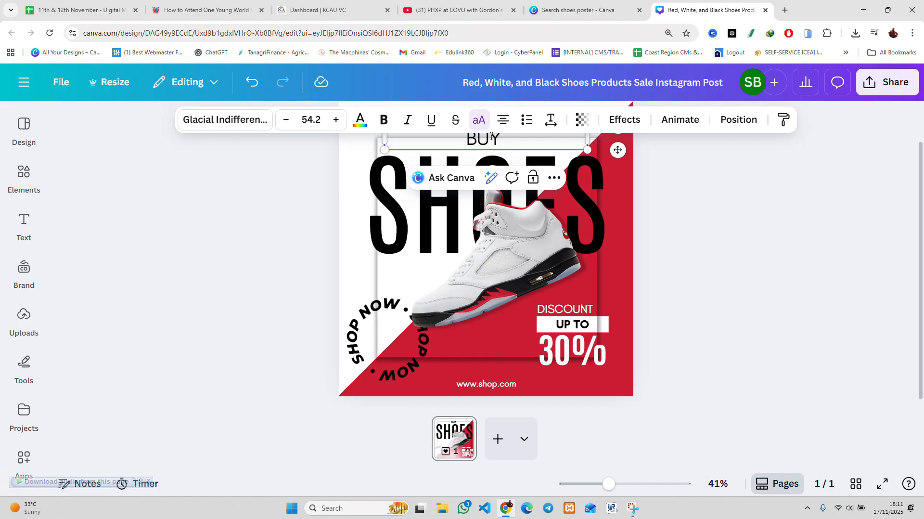
{"action": "type", "text": "NOW"}
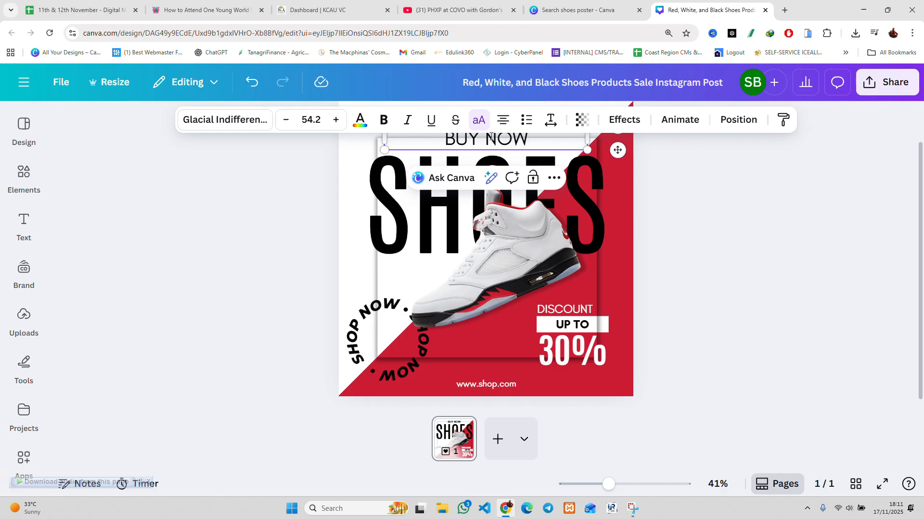
{"action": "left_click", "coordinate": [732, 247]}
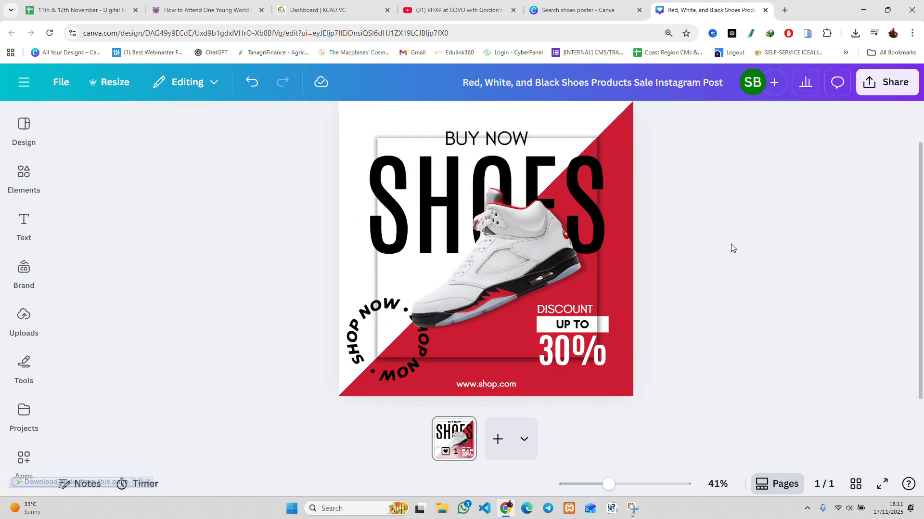
Move the "BUY NOW" line slightly down towards the SHOES heading and back up again
{"action": "left_click", "coordinate": [474, 139]}
{"action": "left_click_drag", "start_coordinate": [475, 139], "coordinate": [474, 145]}
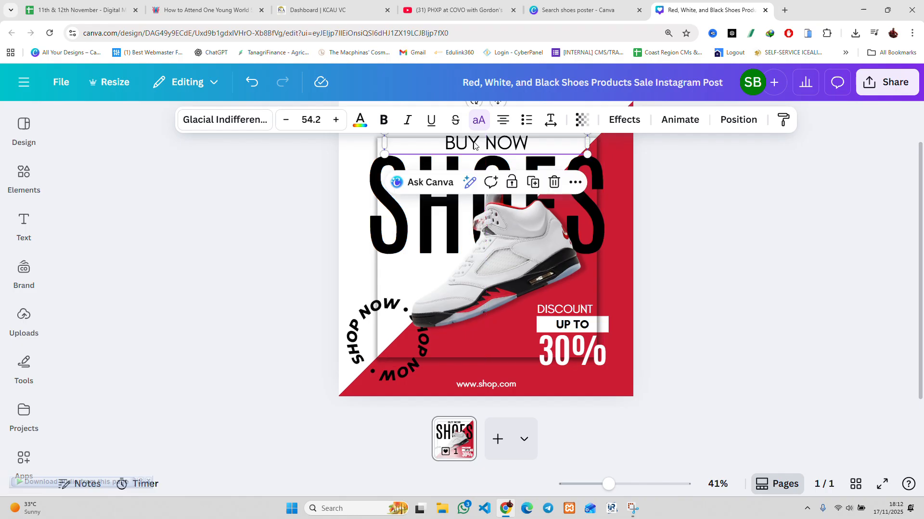
{"action": "left_click", "coordinate": [748, 212]}
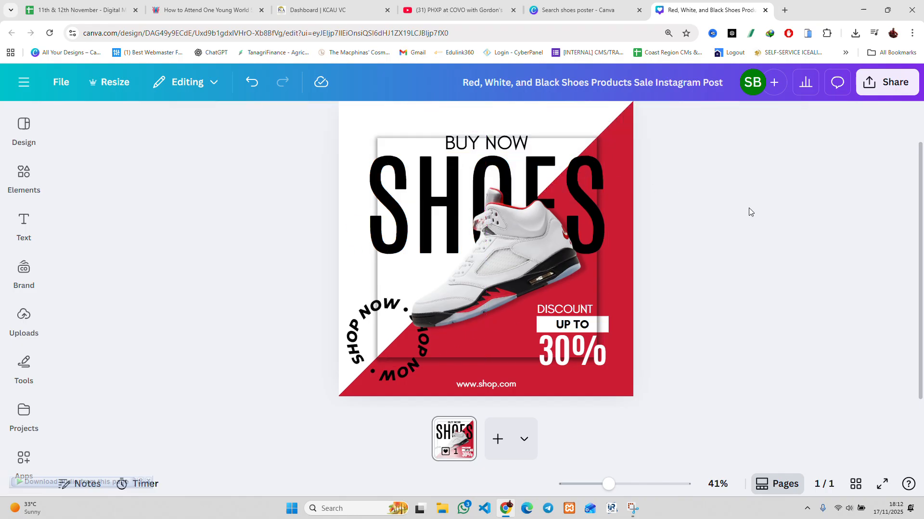
{"action": "left_click", "coordinate": [512, 149]}
{"action": "left_click_drag", "start_coordinate": [511, 147], "coordinate": [511, 143]}
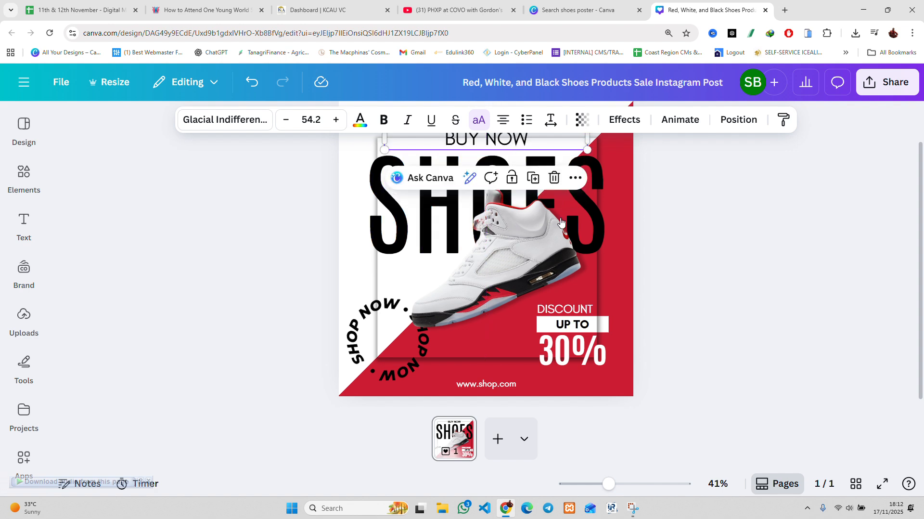
Try to select the SHOES heading where the shoe image and the square frame overlap it
{"action": "left_click_drag", "start_coordinate": [609, 483], "coordinate": [605, 482]}
{"action": "left_click", "coordinate": [747, 293]}
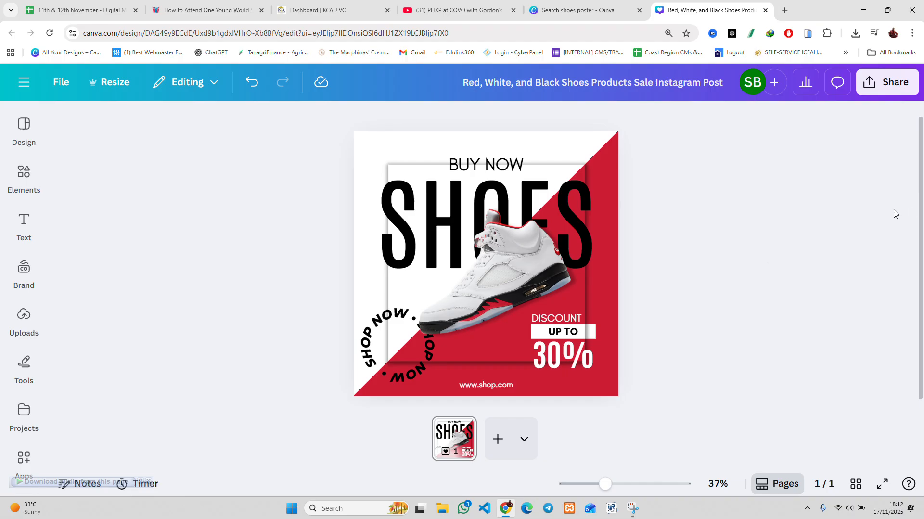
{"action": "scroll", "coordinate": [921, 204], "scroll_direction": "up", "scroll_amount": 1}
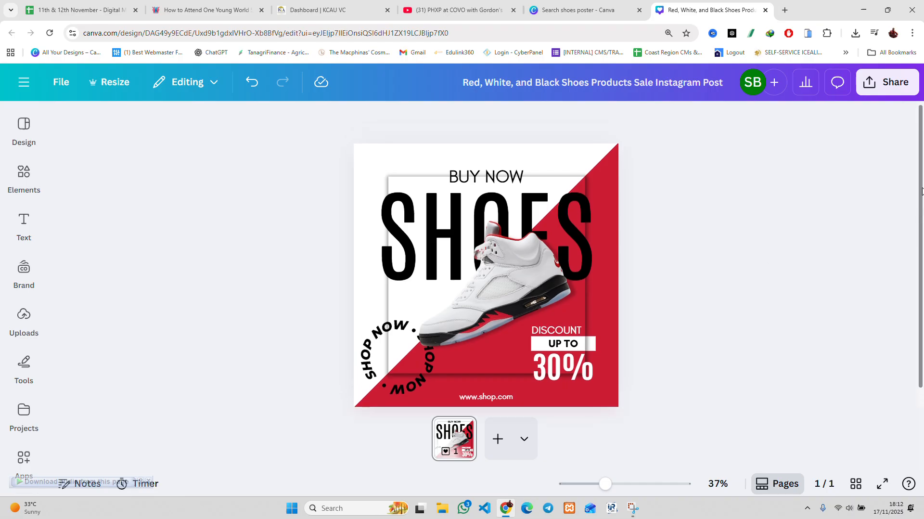
{"action": "left_click", "coordinate": [433, 209]}
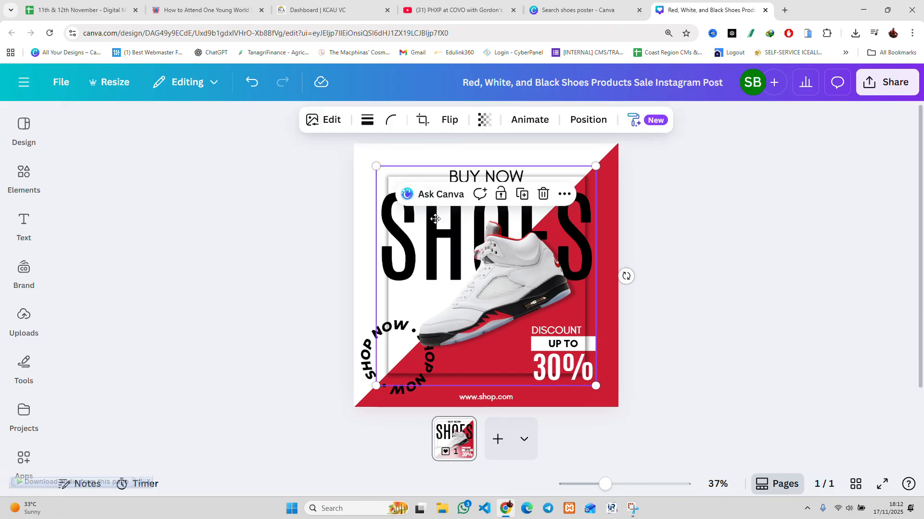
{"action": "double_click", "coordinate": [435, 215]}
{"action": "left_click", "coordinate": [675, 198]}
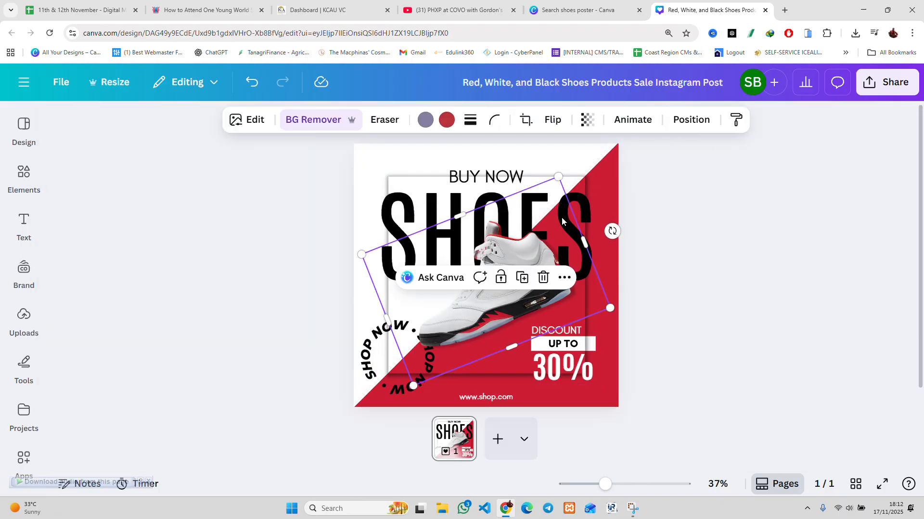
{"action": "left_click", "coordinate": [568, 219]}
{"action": "left_click", "coordinate": [581, 204]}
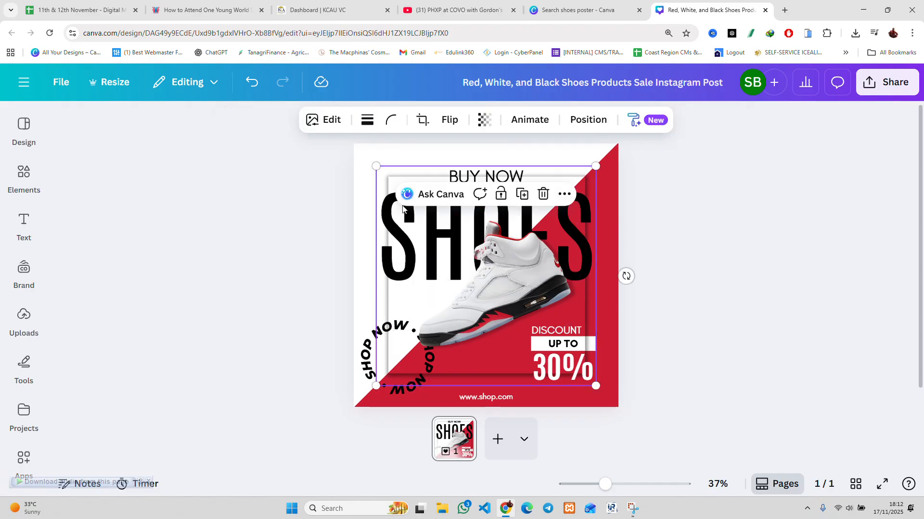
Move the shoe image and the square frame down and slightly right to uncover more of the SHOES heading
{"action": "left_click", "coordinate": [528, 254]}
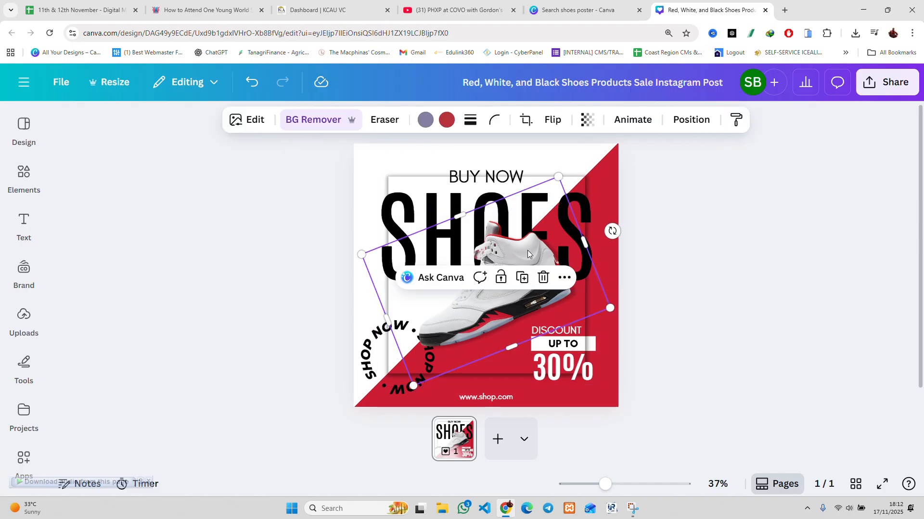
{"action": "left_click_drag", "start_coordinate": [526, 248], "coordinate": [545, 291]}
{"action": "left_click", "coordinate": [471, 216]}
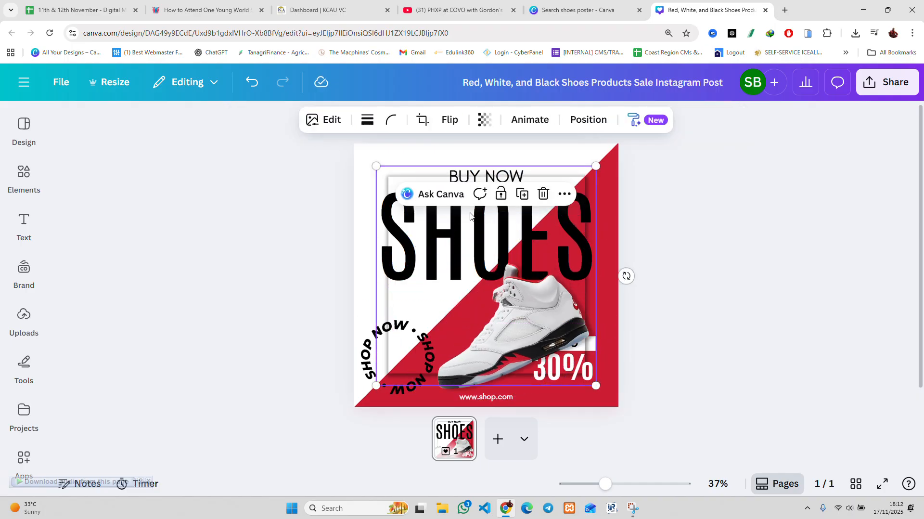
{"action": "double_click", "coordinate": [463, 223]}
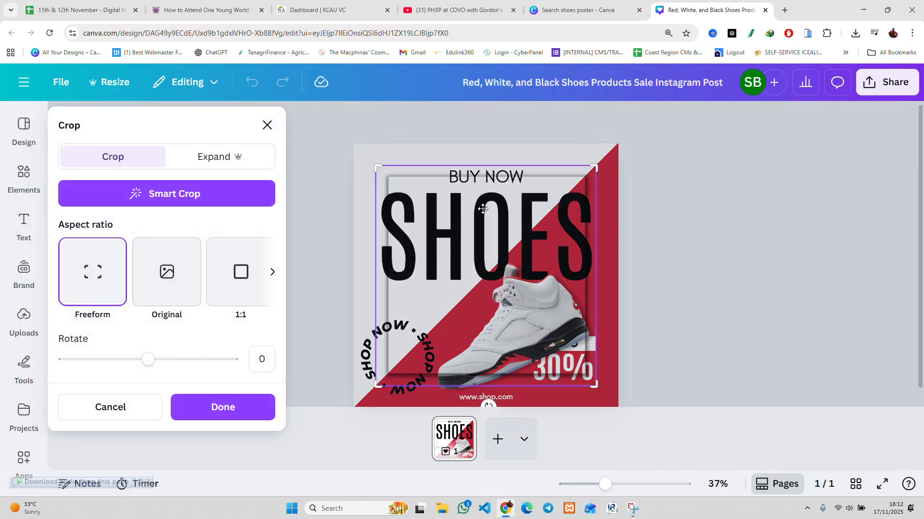
{"action": "left_click", "coordinate": [672, 196]}
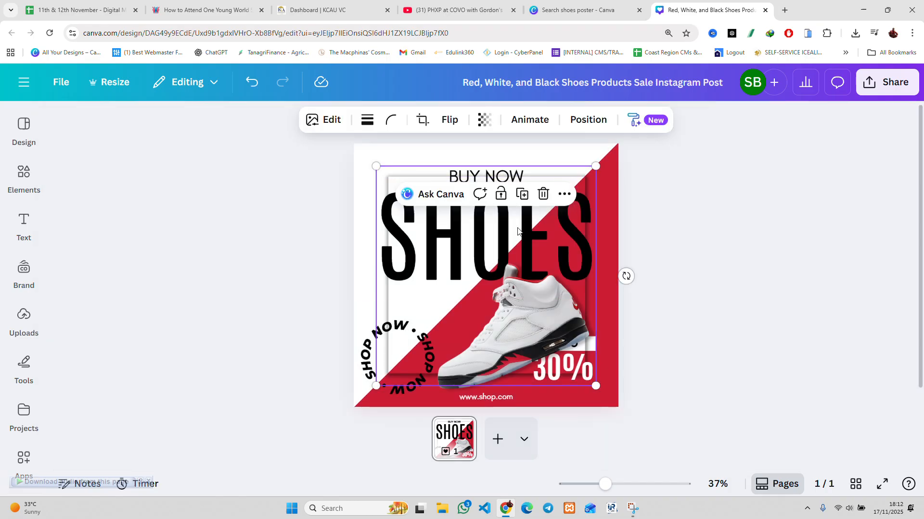
{"action": "left_click_drag", "start_coordinate": [518, 232], "coordinate": [531, 280]}
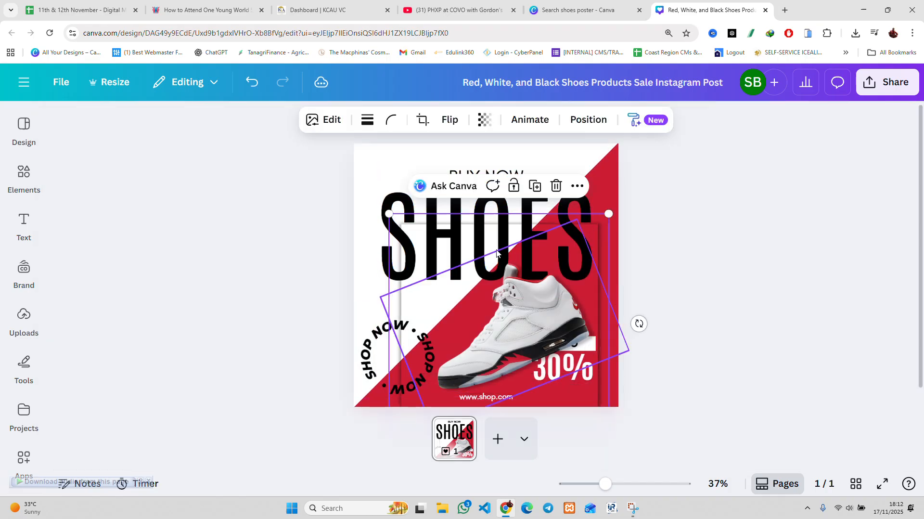
Open the SHOES heading for text editing and select its last four letters, "HOES"
{"action": "left_click", "coordinate": [464, 207]}
{"action": "left_click", "coordinate": [463, 204]}
{"action": "left_click", "coordinate": [464, 203]}
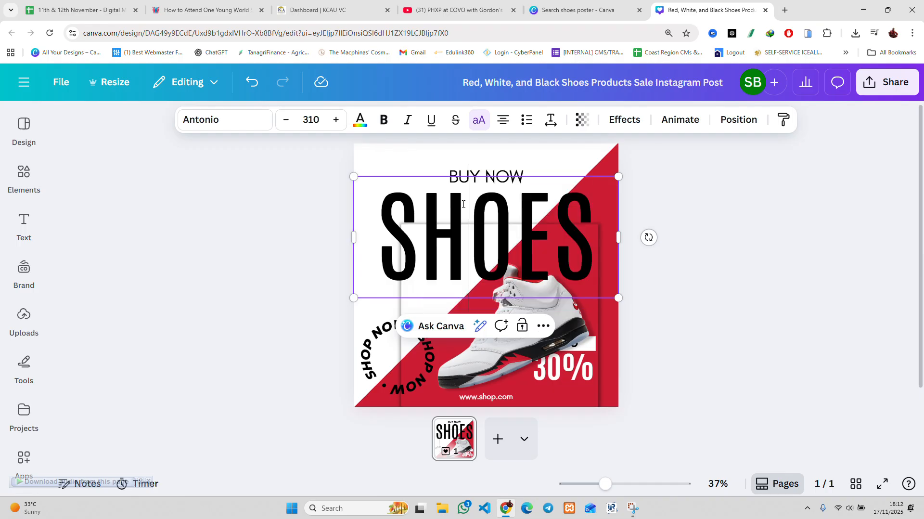
{"action": "left_click_drag", "start_coordinate": [577, 214], "coordinate": [439, 215]}
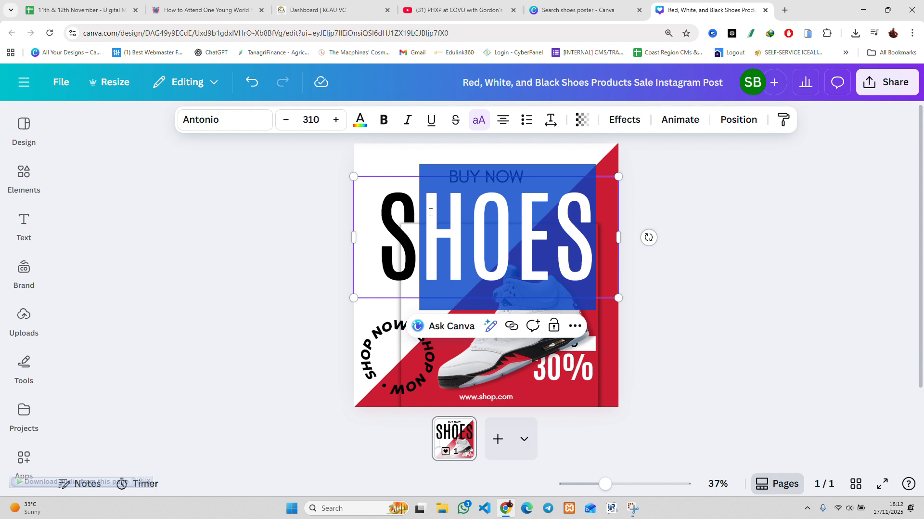
{"action": "left_click", "coordinate": [286, 213]}
{"action": "left_click", "coordinate": [34, 182]}
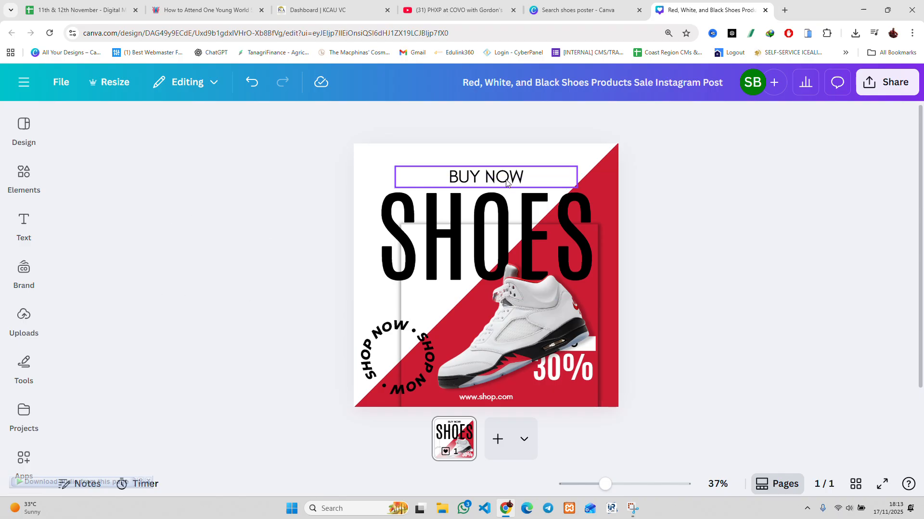
Replace the SHOES heading text with "ARRIVALS"
{"action": "left_click", "coordinate": [484, 207]}
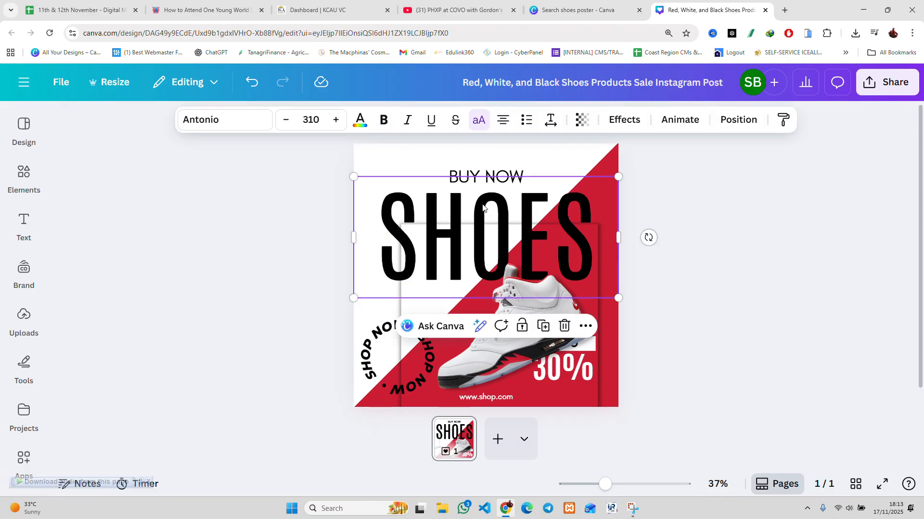
{"action": "double_click", "coordinate": [486, 195]}
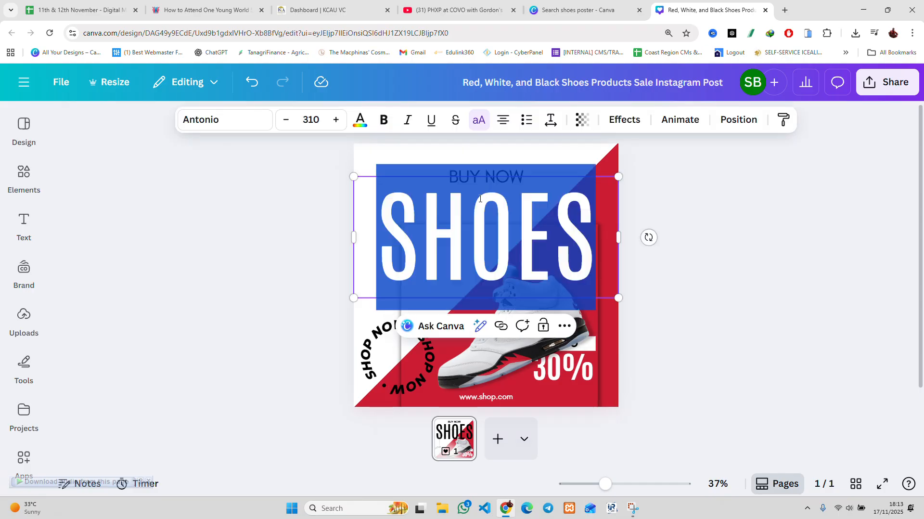
{"action": "type", "text": "A"}
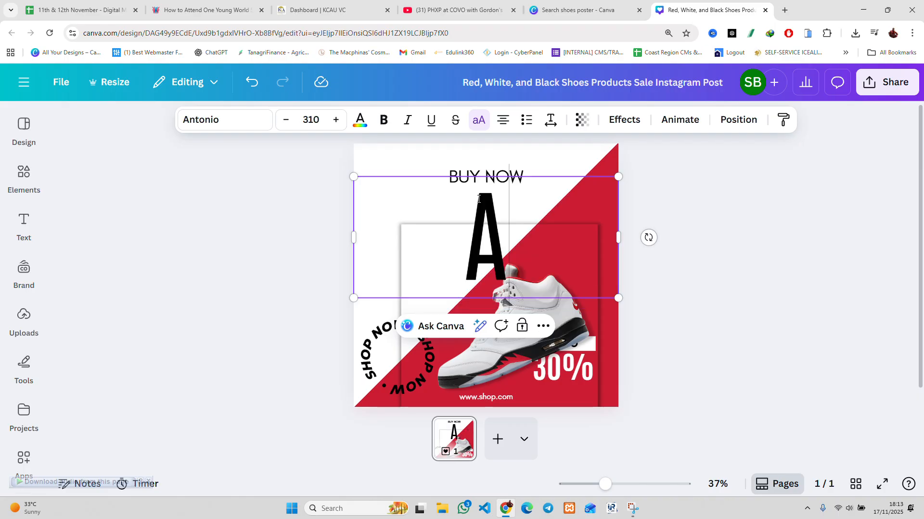
{"action": "type", "text": "RRI"}
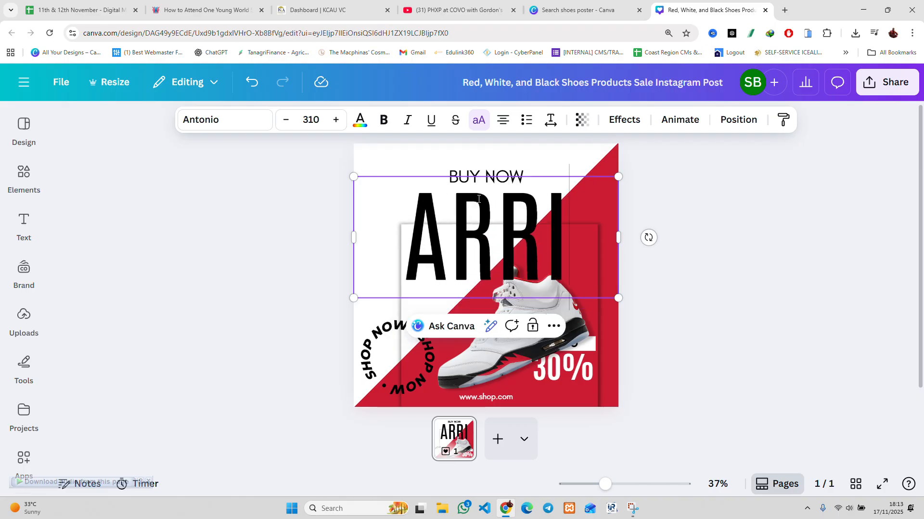
{"action": "type", "text": "VALS"}
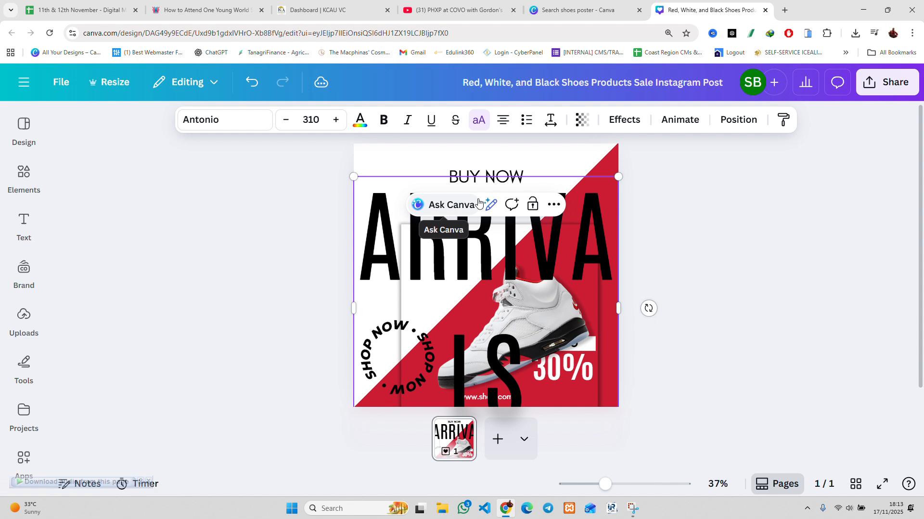
{"action": "left_click", "coordinate": [646, 202]}
{"action": "left_click", "coordinate": [386, 192]}
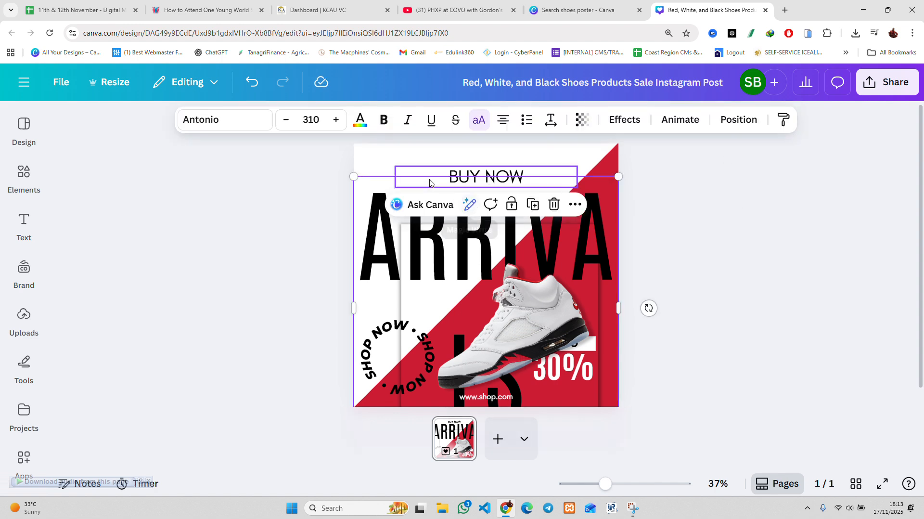
{"action": "left_click", "coordinate": [725, 220]}
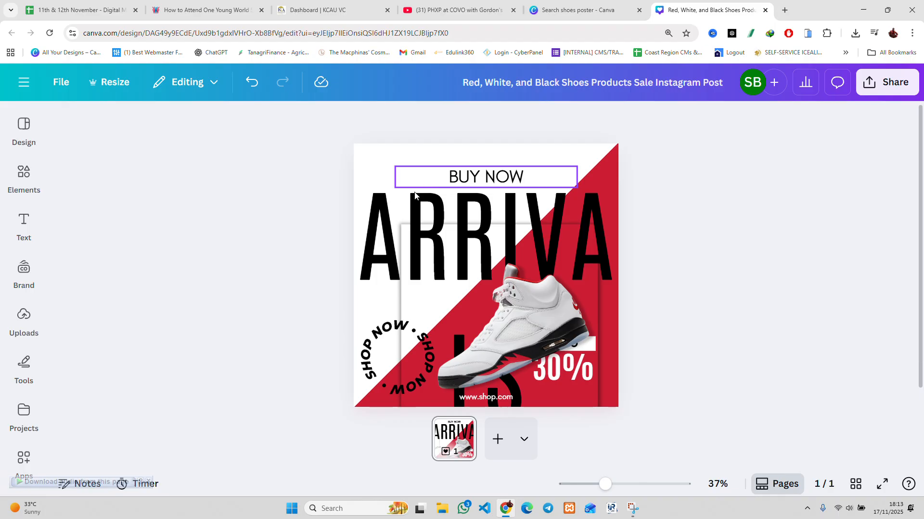
Reduce the font size of the whole ARRIVALS heading to 200 so it fits on one line
{"action": "left_click", "coordinate": [399, 203]}
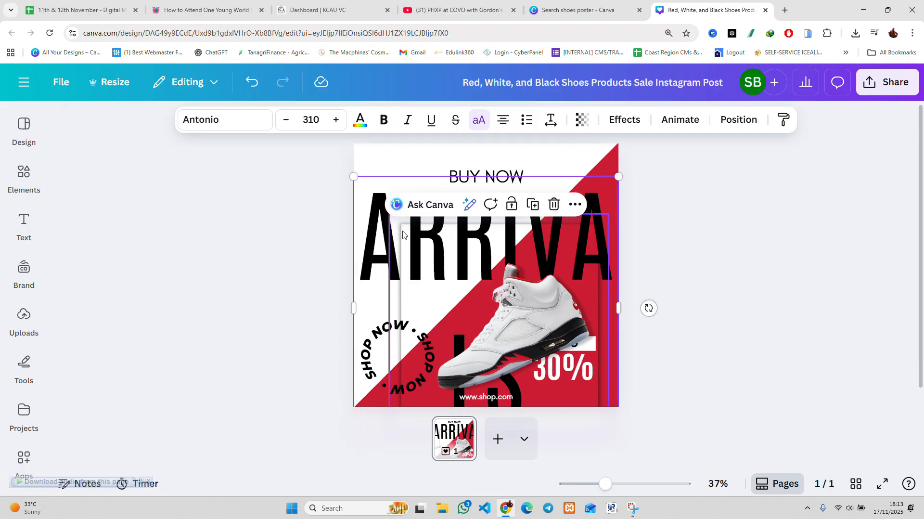
{"action": "double_click", "coordinate": [382, 218]}
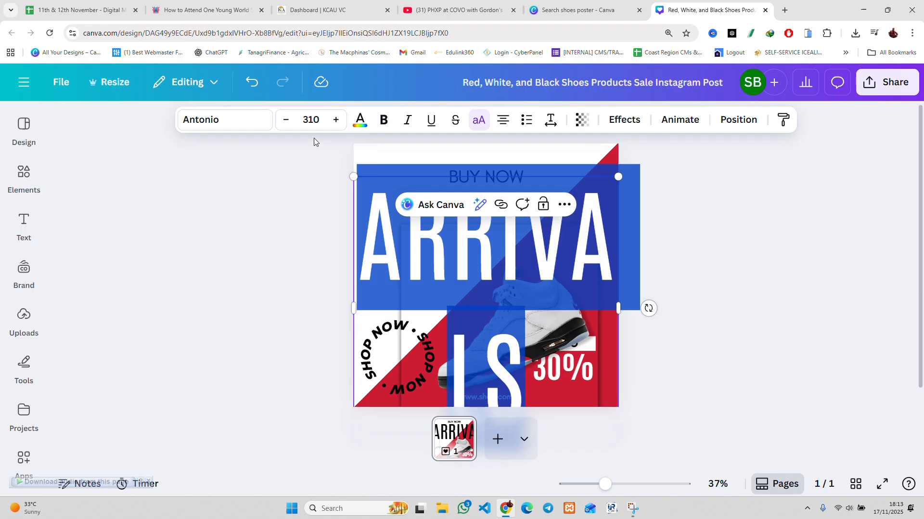
{"action": "left_click", "coordinate": [286, 121]}
{"action": "left_click", "coordinate": [287, 120]}
{"action": "left_click", "coordinate": [286, 121]}
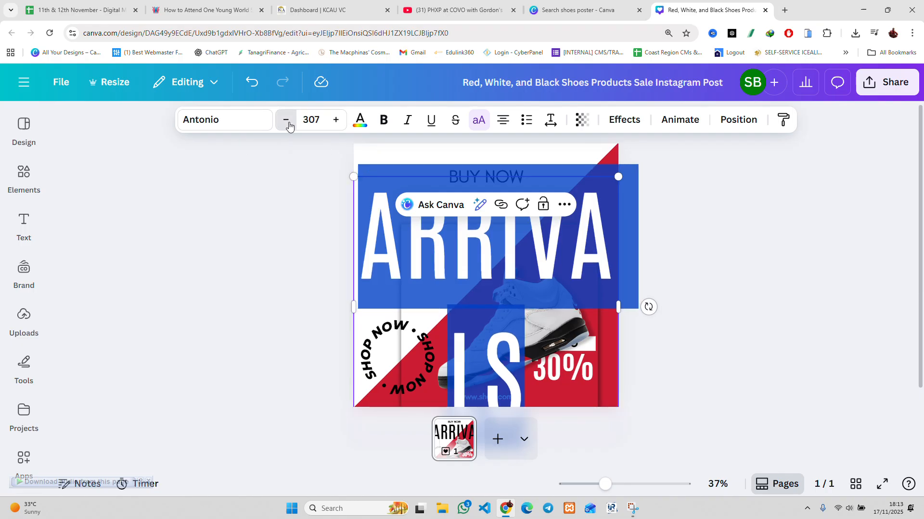
{"action": "left_click", "coordinate": [286, 120]}
{"action": "left_click", "coordinate": [286, 121]}
{"action": "left_click", "coordinate": [286, 120]}
{"action": "left_click", "coordinate": [286, 120]}
{"action": "left_click", "coordinate": [286, 120]}
{"action": "left_click", "coordinate": [288, 125]}
{"action": "left_click", "coordinate": [289, 124]}
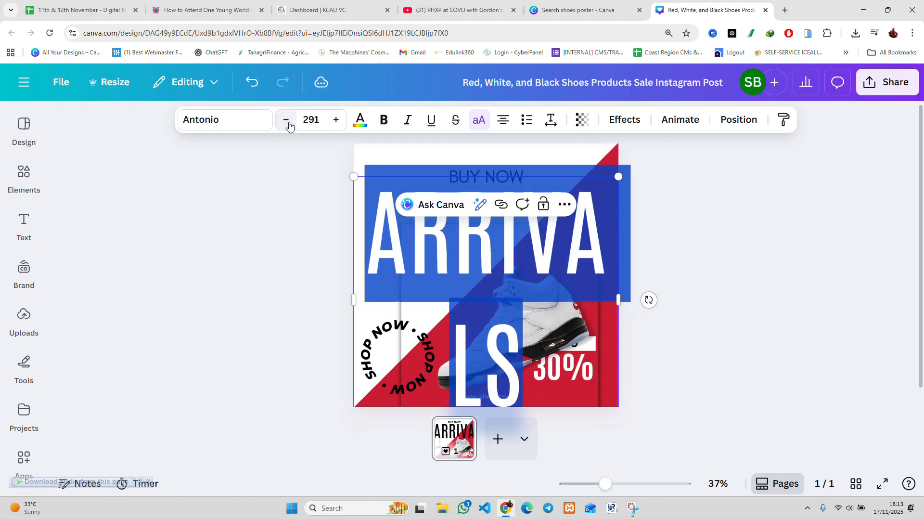
{"action": "left_click", "coordinate": [288, 124]}
{"action": "left_click", "coordinate": [288, 124]}
{"action": "left_click", "coordinate": [288, 124]}
{"action": "left_click", "coordinate": [288, 124]}
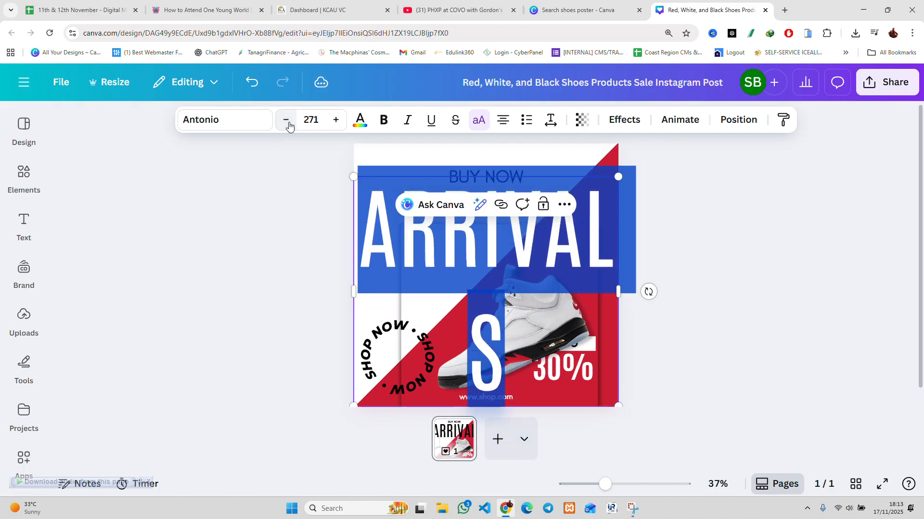
{"action": "left_click", "coordinate": [288, 124]}
{"action": "left_click", "coordinate": [289, 124]}
{"action": "left_click", "coordinate": [289, 125]}
{"action": "left_click", "coordinate": [288, 125]}
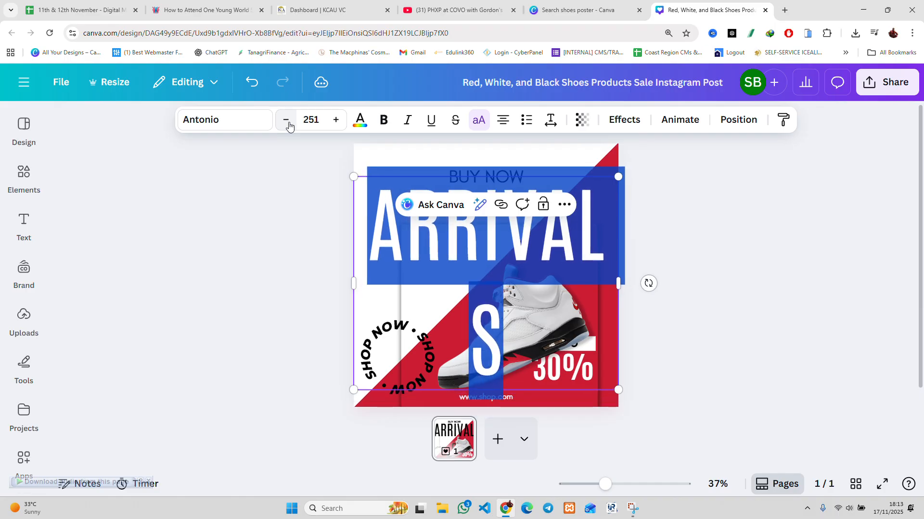
{"action": "left_click", "coordinate": [289, 124]}
{"action": "left_click", "coordinate": [289, 124]}
{"action": "left_click", "coordinate": [289, 124]}
{"action": "left_click", "coordinate": [288, 124]}
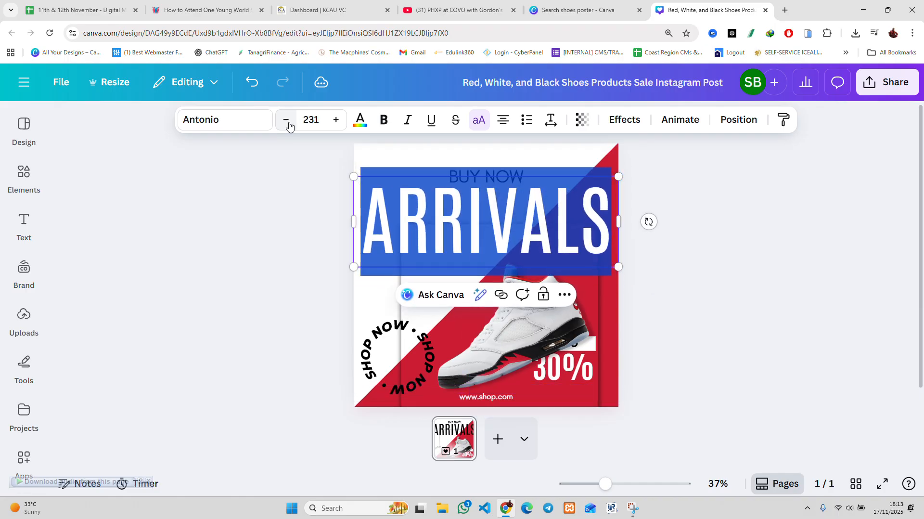
{"action": "left_click", "coordinate": [288, 125]}
{"action": "left_click", "coordinate": [288, 124]}
{"action": "left_click", "coordinate": [289, 124]}
{"action": "left_click", "coordinate": [289, 124]}
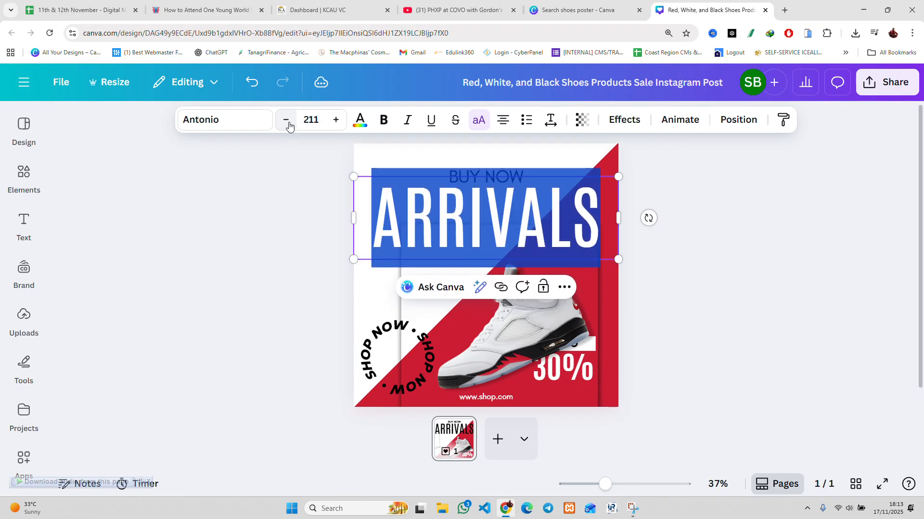
{"action": "left_click", "coordinate": [288, 124]}
{"action": "left_click", "coordinate": [288, 124]}
{"action": "left_click", "coordinate": [705, 195]}
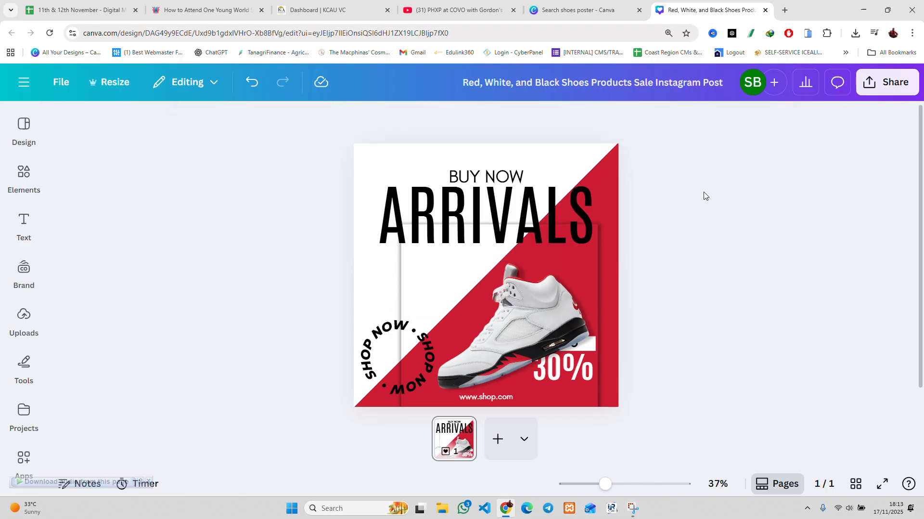
Replace the "BUY NOW" tagline above the heading with "NEW"
{"action": "left_click", "coordinate": [512, 179]}
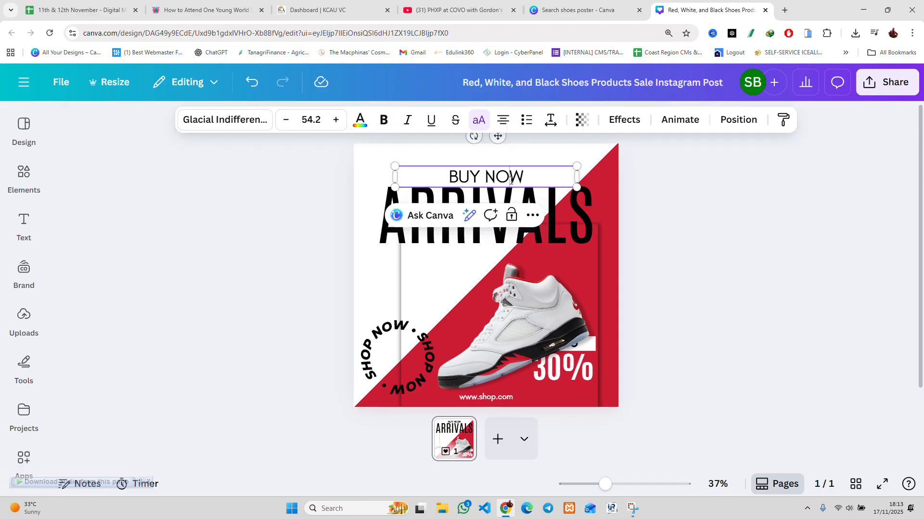
{"action": "left_click", "coordinate": [512, 179]}
{"action": "type", "text": "N"}
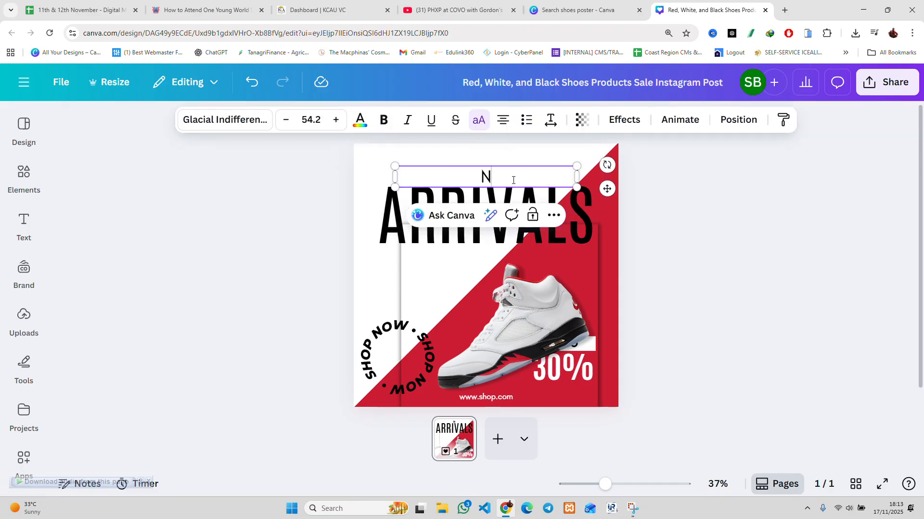
{"action": "type", "text": "EW"}
{"action": "left_click", "coordinate": [708, 221]}
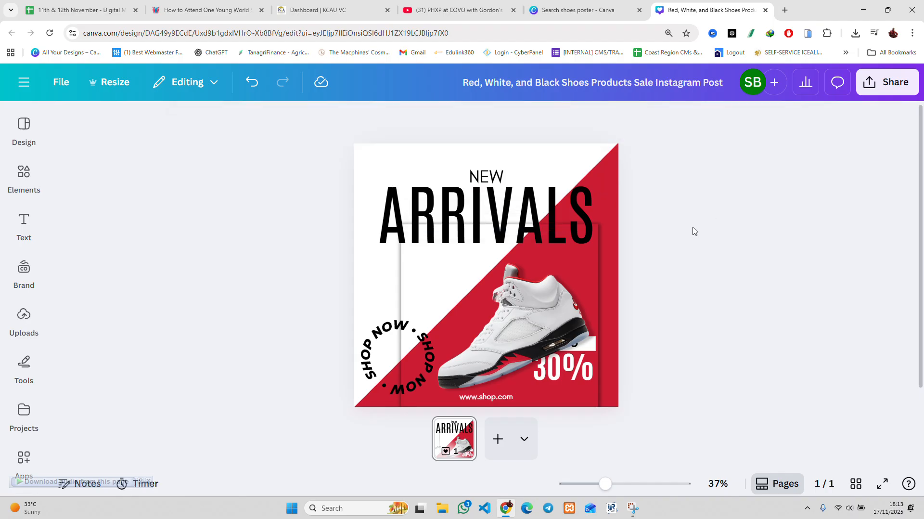
{"action": "left_click", "coordinate": [462, 214]}
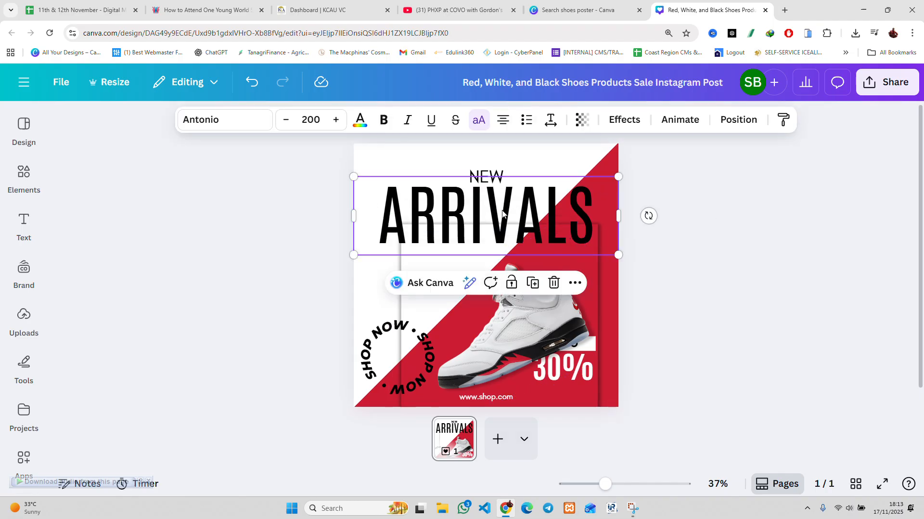
{"action": "left_click", "coordinate": [461, 212]}
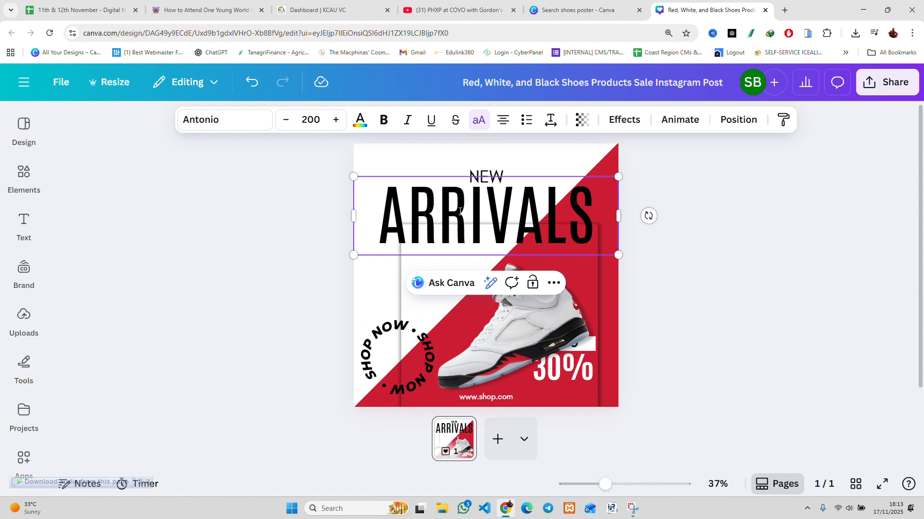
{"action": "key", "text": "BackSpace"}
{"action": "type", "text": "R"}
{"action": "left_click", "coordinate": [729, 225]}
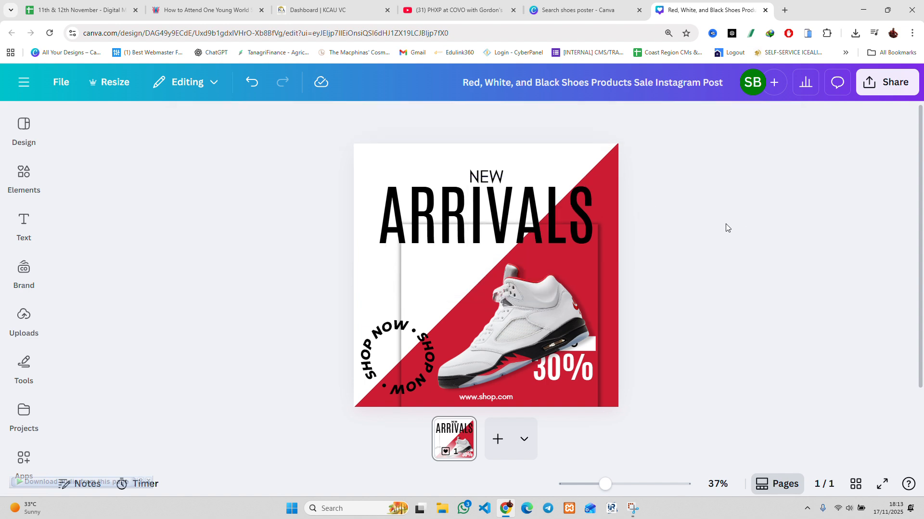
Reduce the font size of the ARRIVALS heading to 181
{"action": "left_click", "coordinate": [563, 213]}
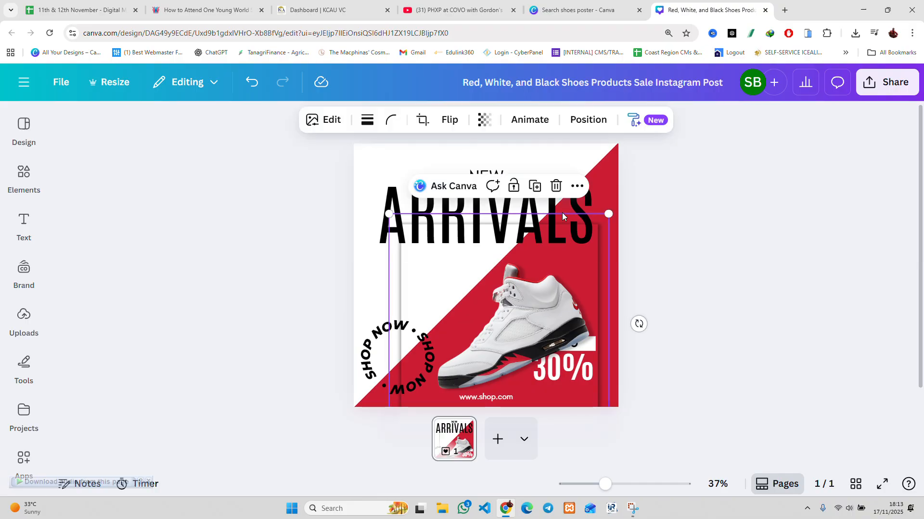
{"action": "left_click", "coordinate": [527, 208]}
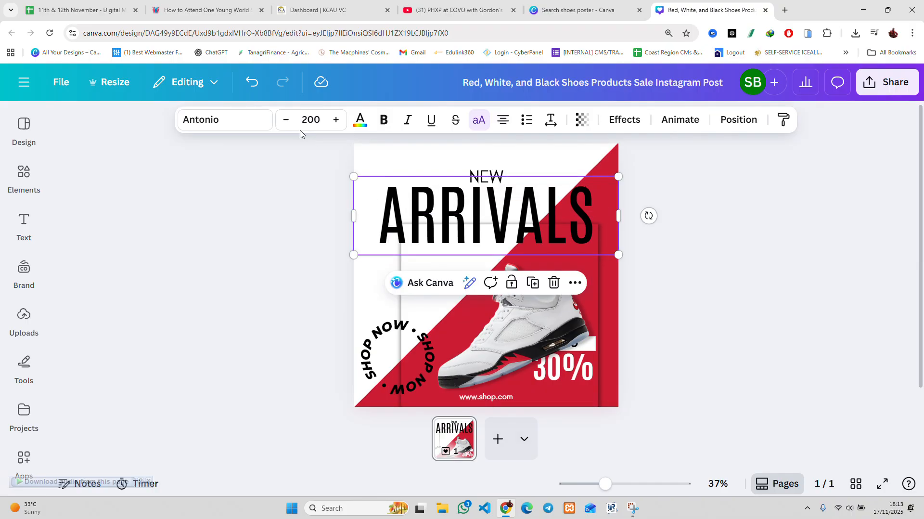
{"action": "left_click", "coordinate": [287, 124]}
{"action": "left_click_drag", "start_coordinate": [286, 124], "coordinate": [286, 124]}
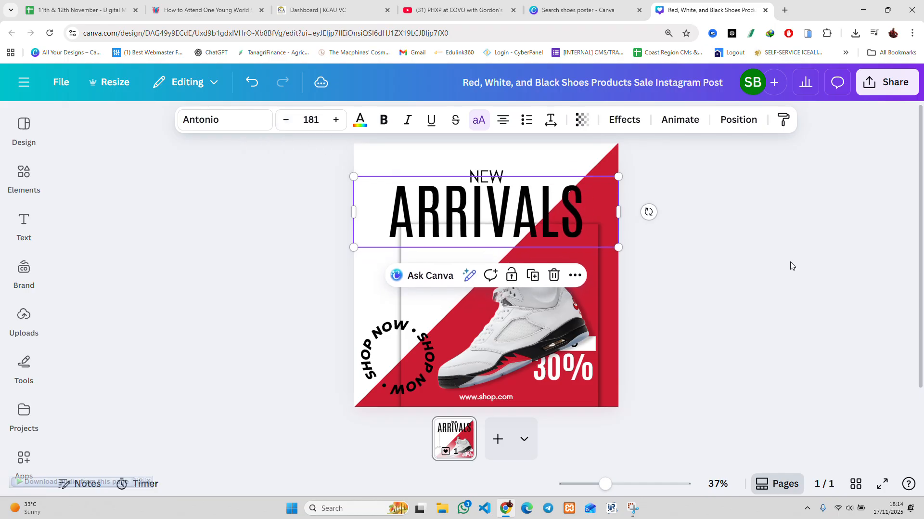
{"action": "left_click", "coordinate": [620, 263]}
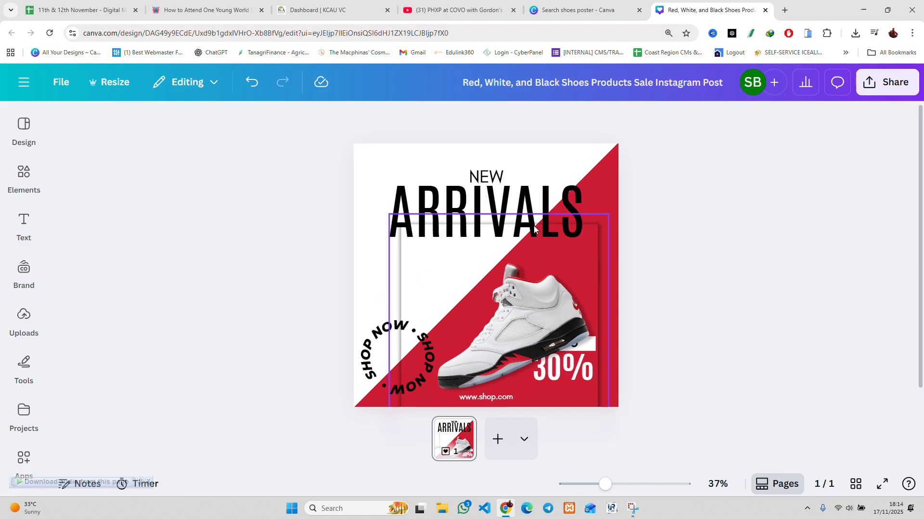
{"action": "left_click", "coordinate": [461, 189]}
{"action": "left_click", "coordinate": [460, 189]}
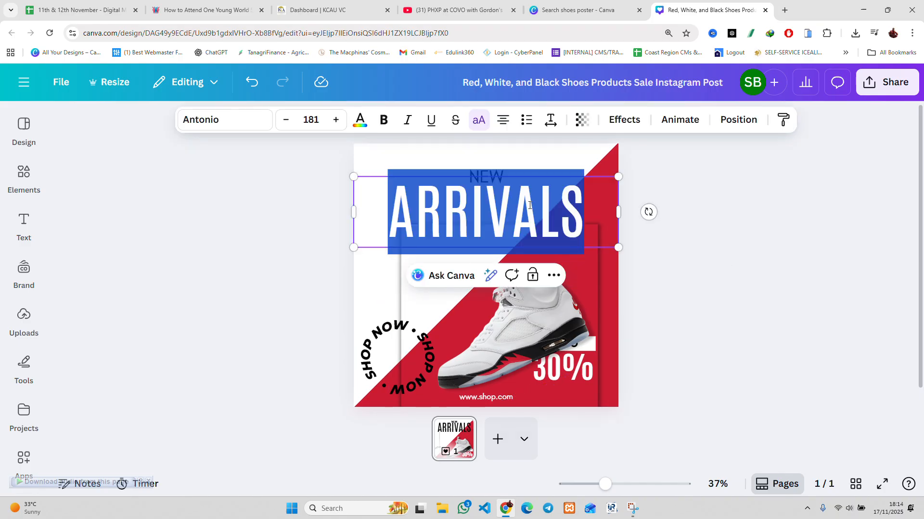
{"action": "left_click", "coordinate": [308, 120]}
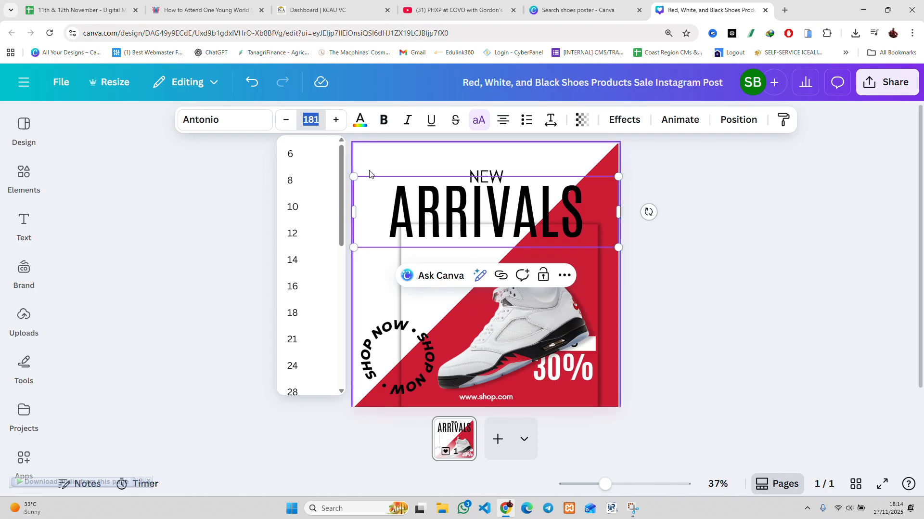
{"action": "left_click_drag", "start_coordinate": [344, 163], "coordinate": [342, 224]}
{"action": "left_click_drag", "start_coordinate": [345, 163], "coordinate": [350, 158]}
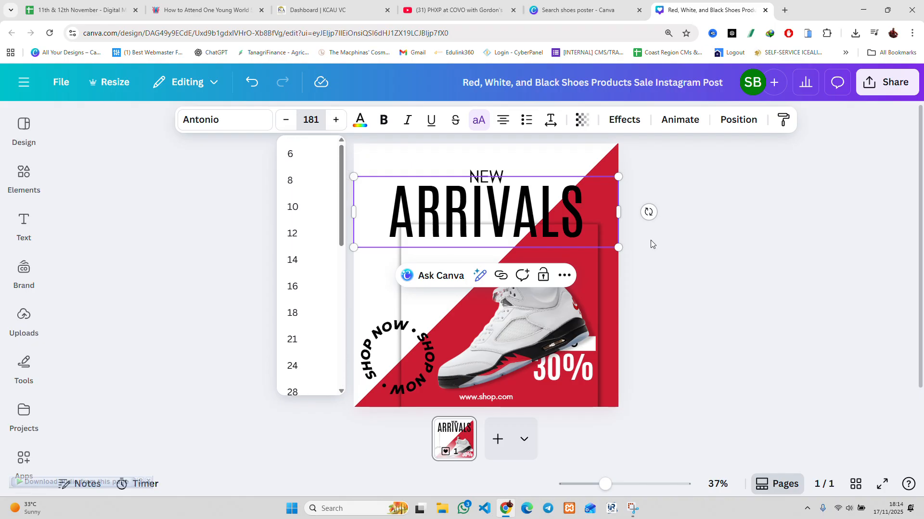
{"action": "left_click", "coordinate": [788, 257]}
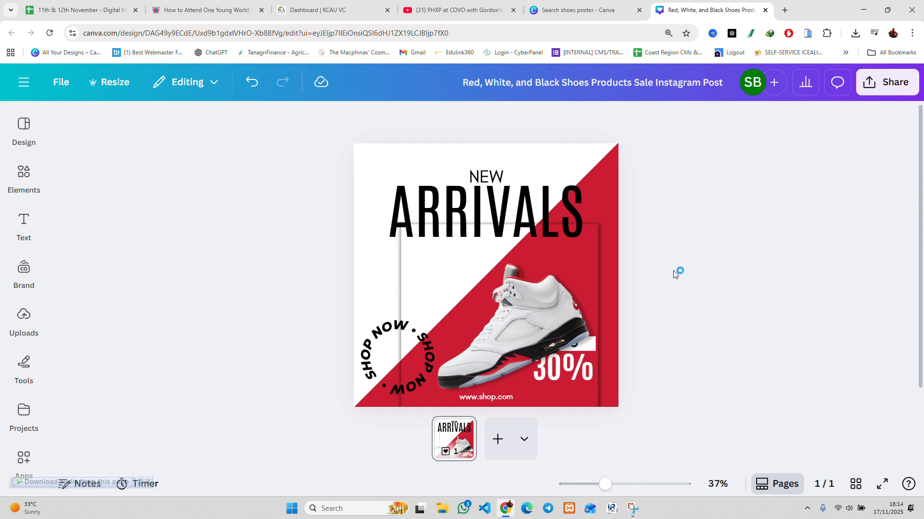
Move the NEW tagline slightly up to leave a gap above the ARRIVALS heading
{"action": "left_click", "coordinate": [485, 185]}
{"action": "left_click_drag", "start_coordinate": [485, 184], "coordinate": [486, 177]}
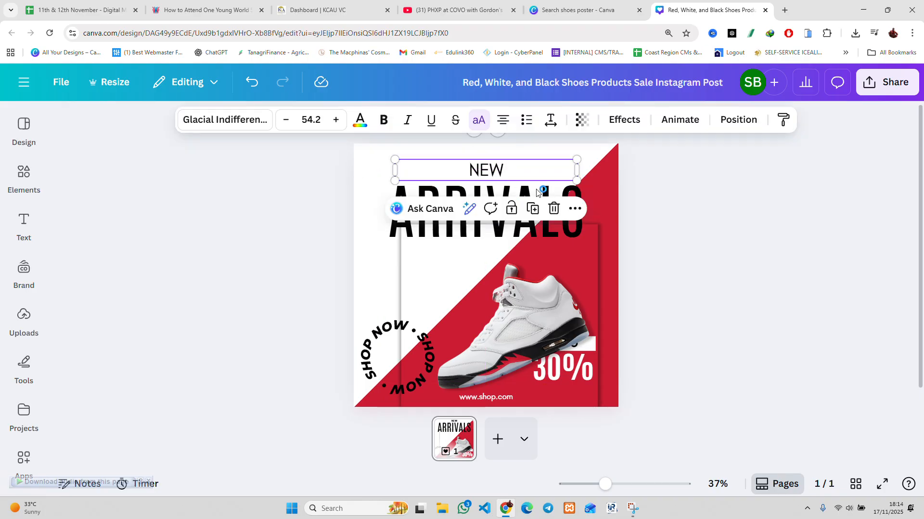
{"action": "left_click", "coordinate": [713, 224]}
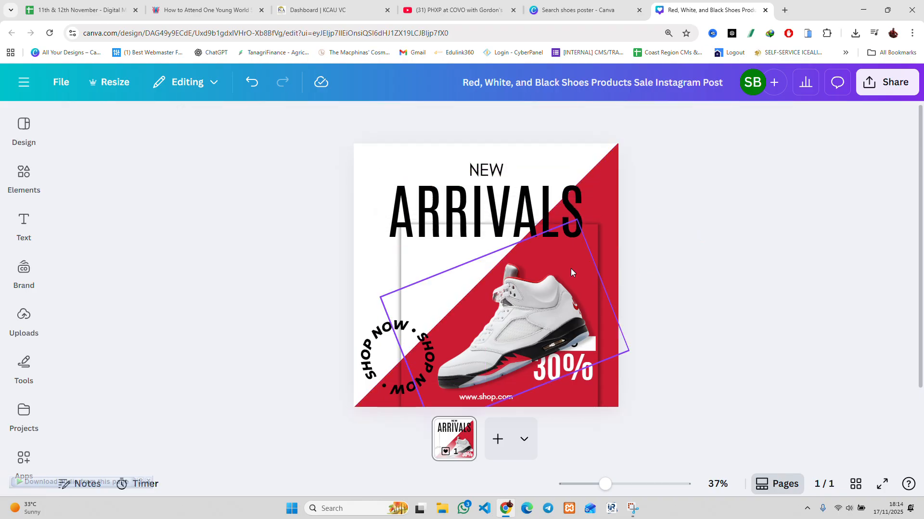
Move the square frame up and slightly left so that it encloses the ARRIVALS heading
{"action": "left_click", "coordinate": [596, 259]}
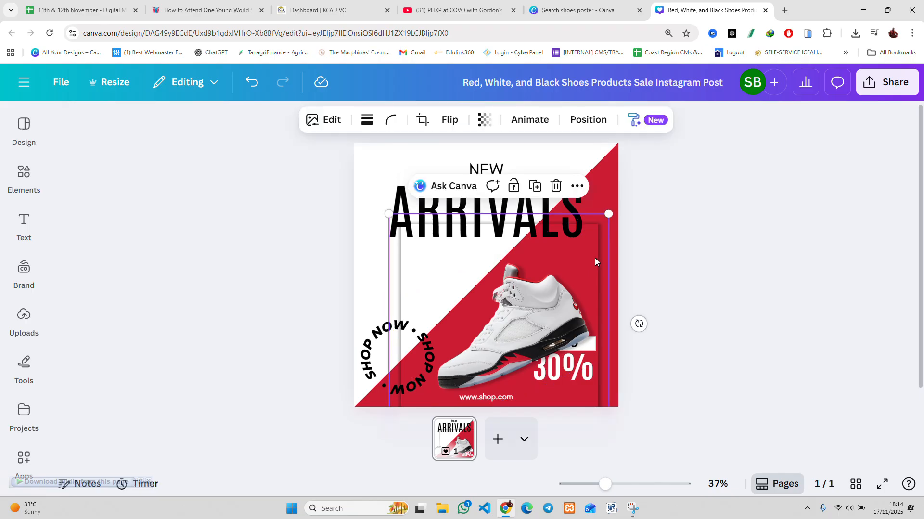
{"action": "left_click_drag", "start_coordinate": [595, 258], "coordinate": [585, 217]}
{"action": "left_click", "coordinate": [692, 239]}
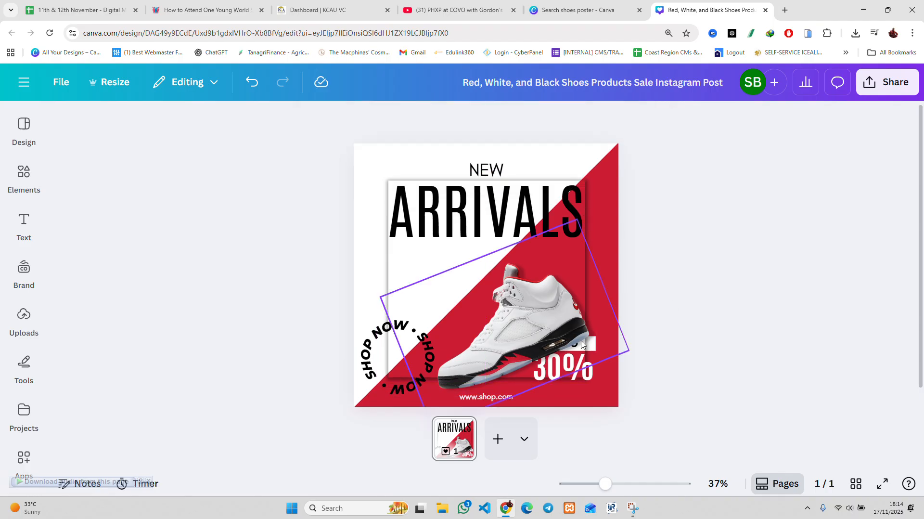
Move the shoe image up and slightly left to uncover the DISCOUNT UP TO 30% text
{"action": "left_click_drag", "start_coordinate": [548, 320], "coordinate": [536, 284]}
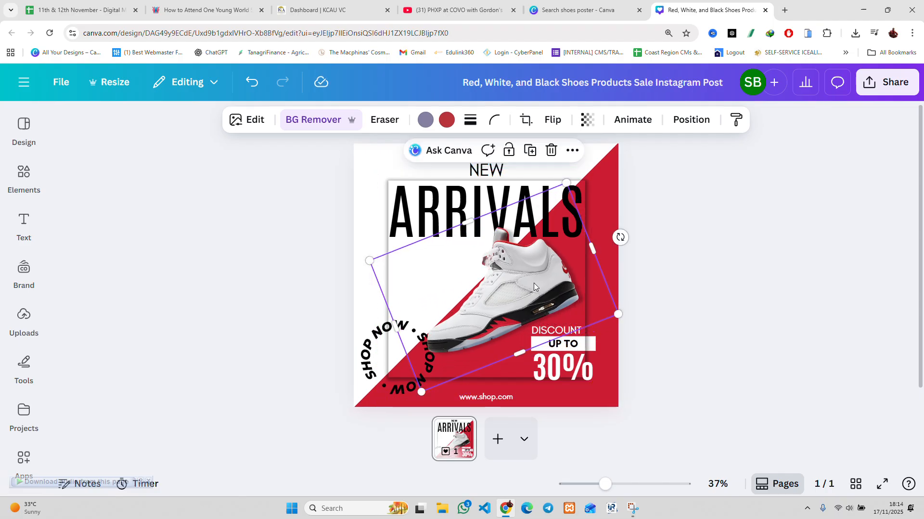
{"action": "left_click", "coordinate": [689, 313]}
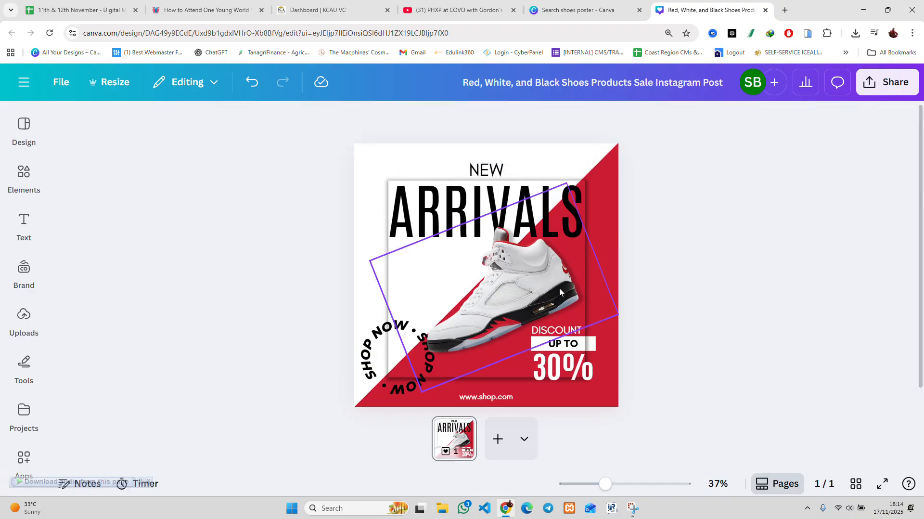
{"action": "left_click_drag", "start_coordinate": [551, 291], "coordinate": [542, 288]}
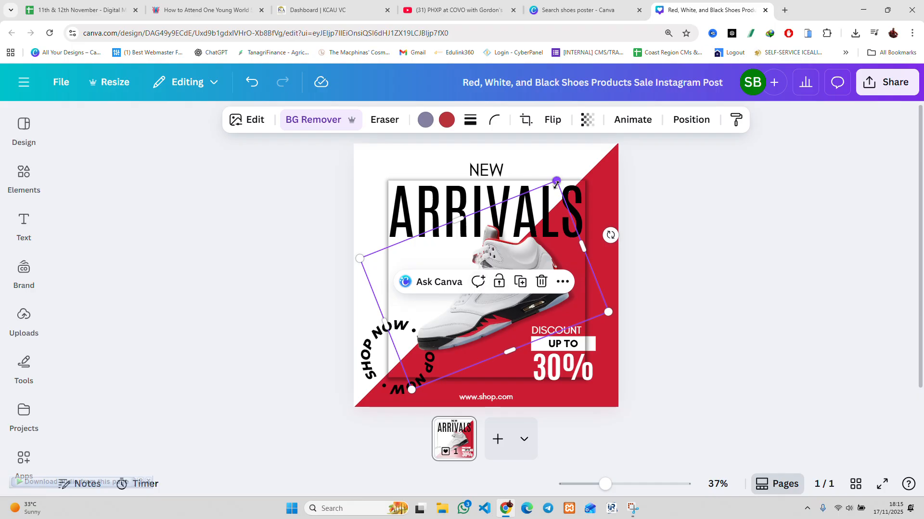
Shrink the shoe image slightly and shift it a little up and right below the ARRIVALS heading
{"action": "left_click_drag", "start_coordinate": [557, 183], "coordinate": [548, 205]}
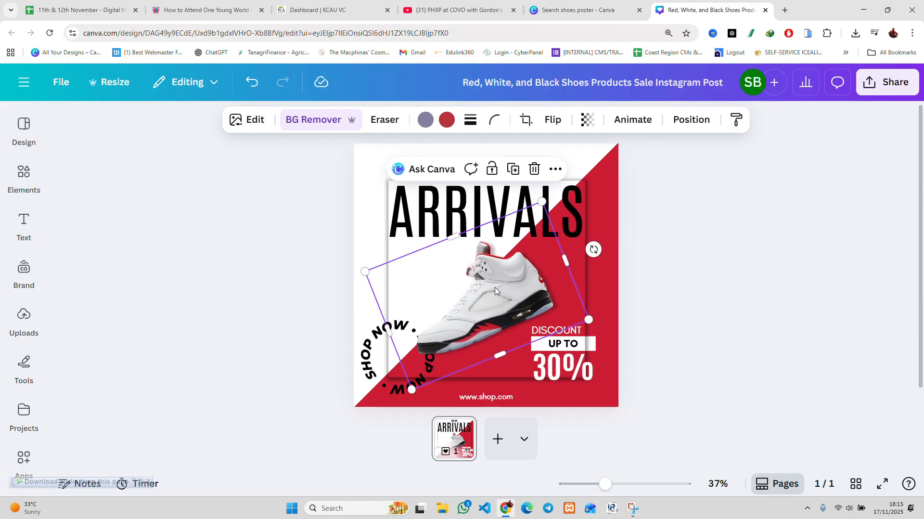
{"action": "left_click_drag", "start_coordinate": [496, 290], "coordinate": [500, 284]}
{"action": "left_click", "coordinate": [673, 282]}
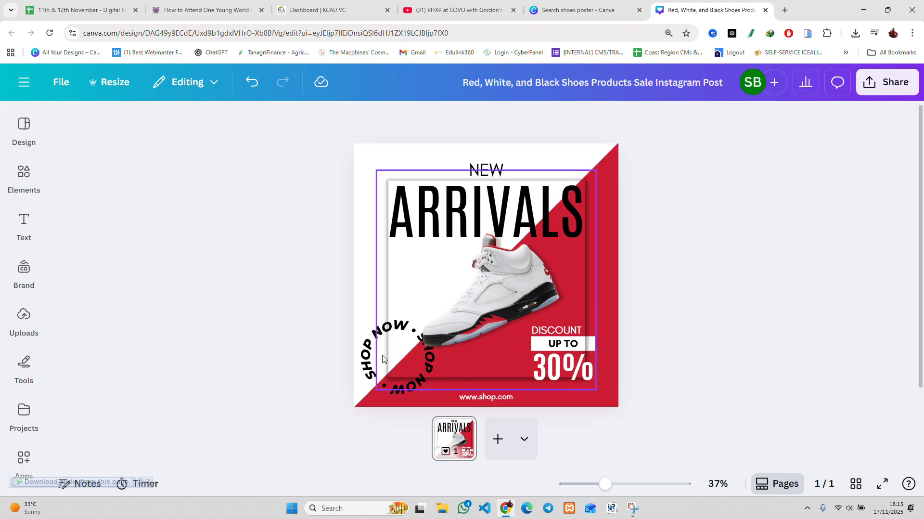
{"action": "left_click", "coordinate": [362, 363]}
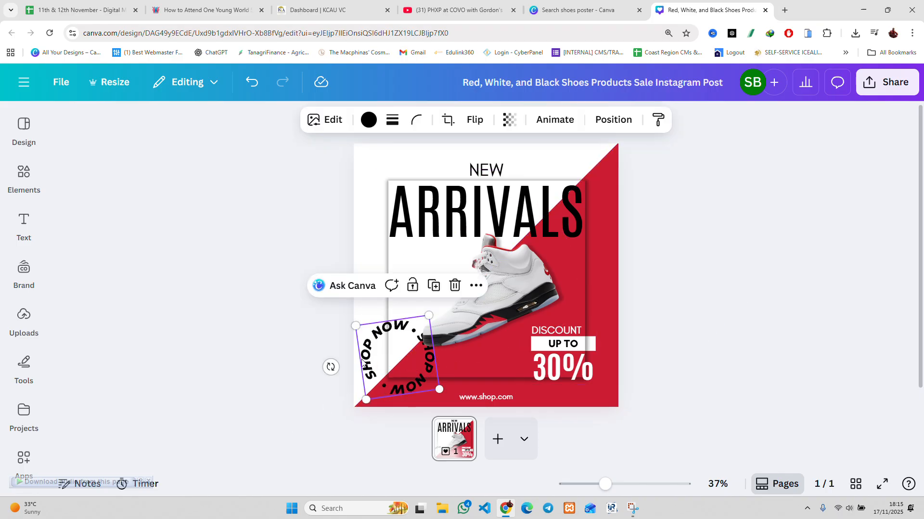
{"action": "double_click", "coordinate": [368, 360]}
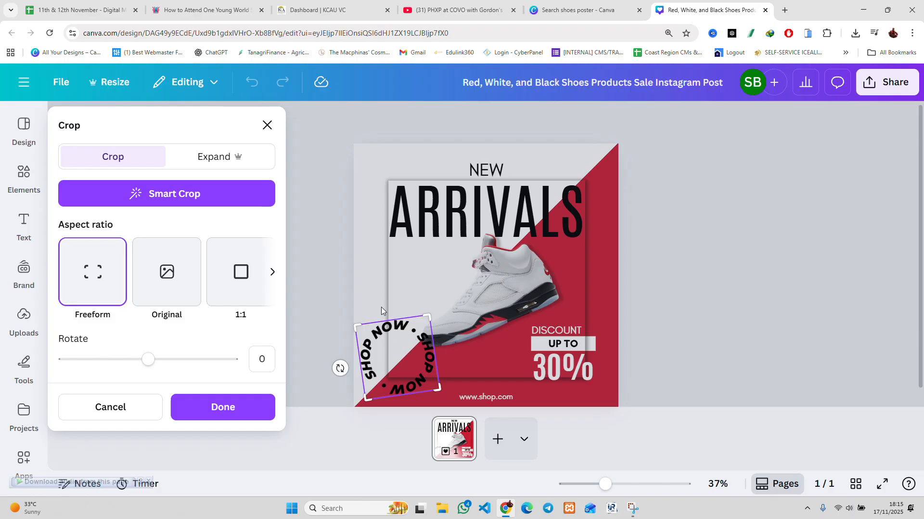
{"action": "left_click", "coordinate": [343, 272]}
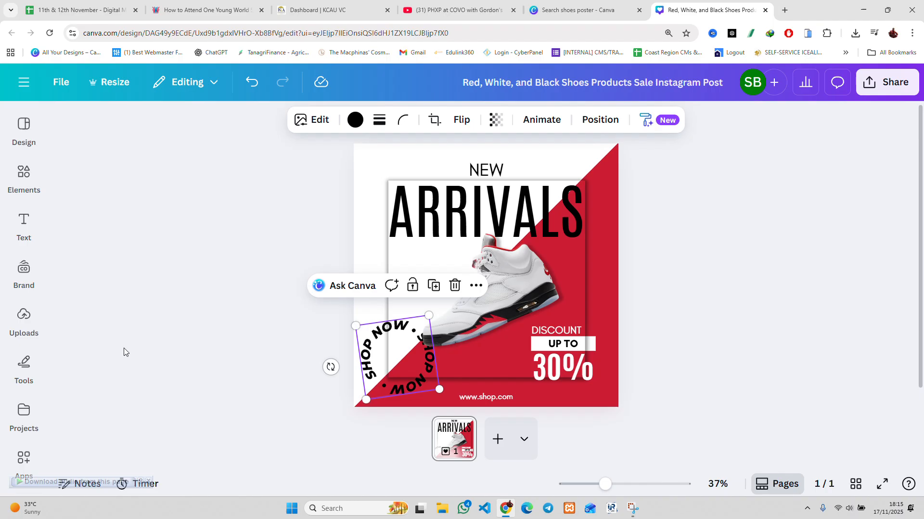
{"action": "left_click", "coordinate": [24, 323]}
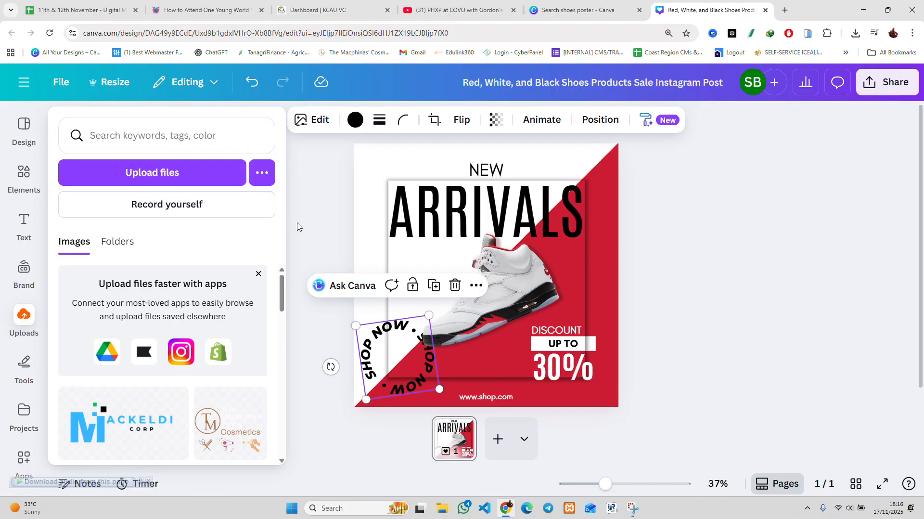
{"action": "left_click", "coordinate": [314, 231]}
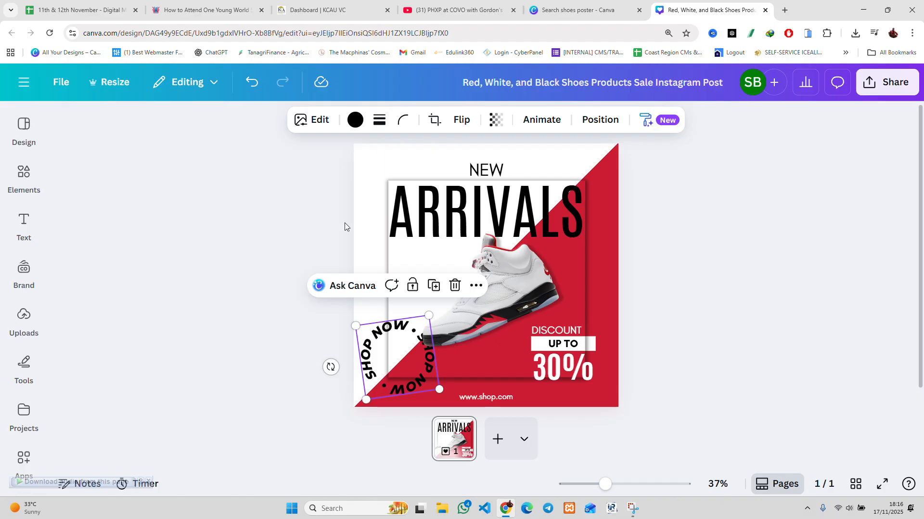
{"action": "left_click", "coordinate": [298, 202]}
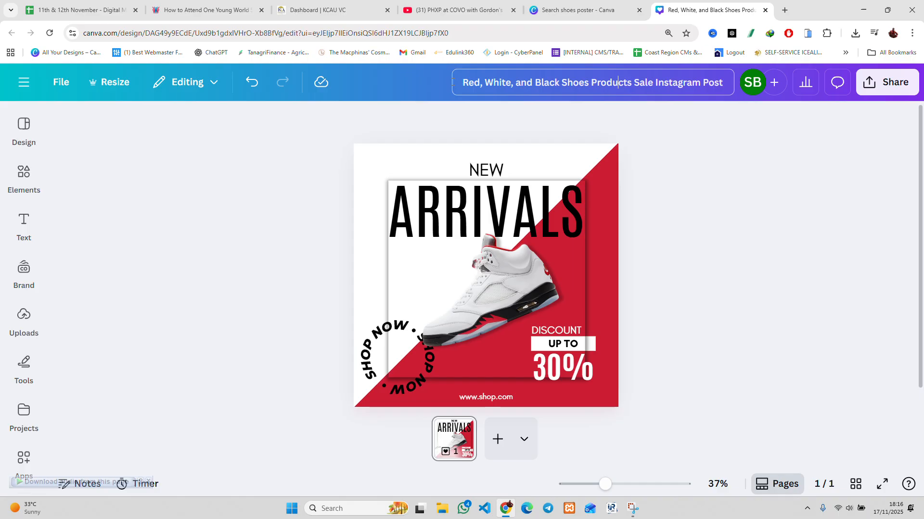
Shorten the design's title to Shoes Instagram Post and save the design
{"action": "left_click", "coordinate": [624, 88]}
{"action": "left_click_drag", "start_coordinate": [564, 75], "coordinate": [469, 82]}
{"action": "key", "text": "BackSpace"}
{"action": "key", "text": "BackSpace"}
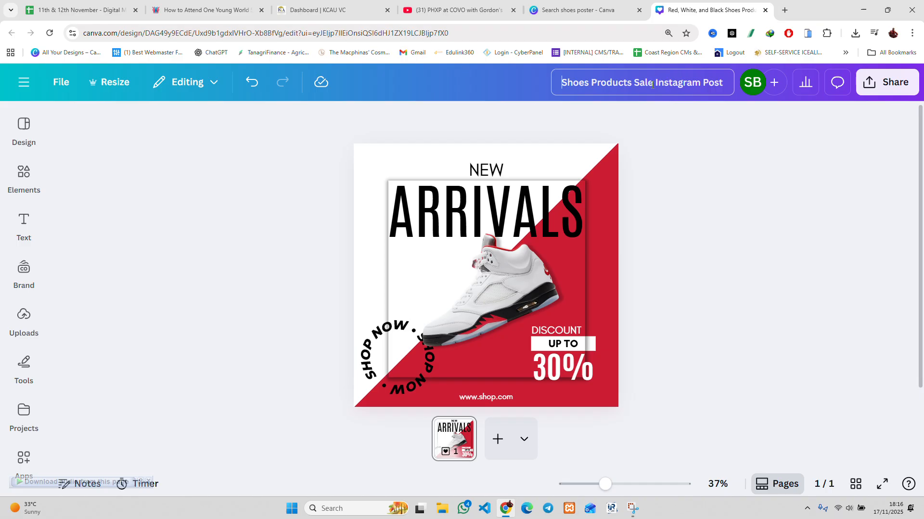
{"action": "left_click_drag", "start_coordinate": [653, 83], "coordinate": [595, 85]}
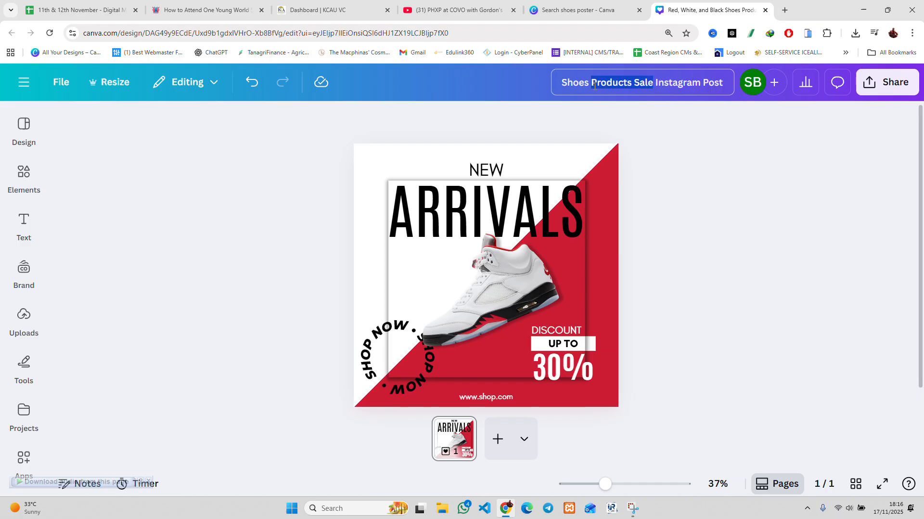
{"action": "key", "text": "BackSpace"}
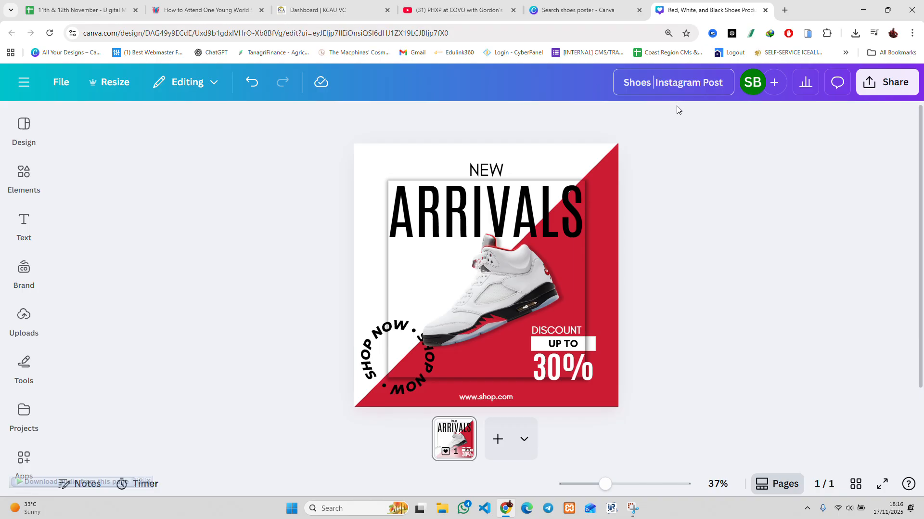
{"action": "key", "text": "BackSpace"}
{"action": "left_click", "coordinate": [683, 107]}
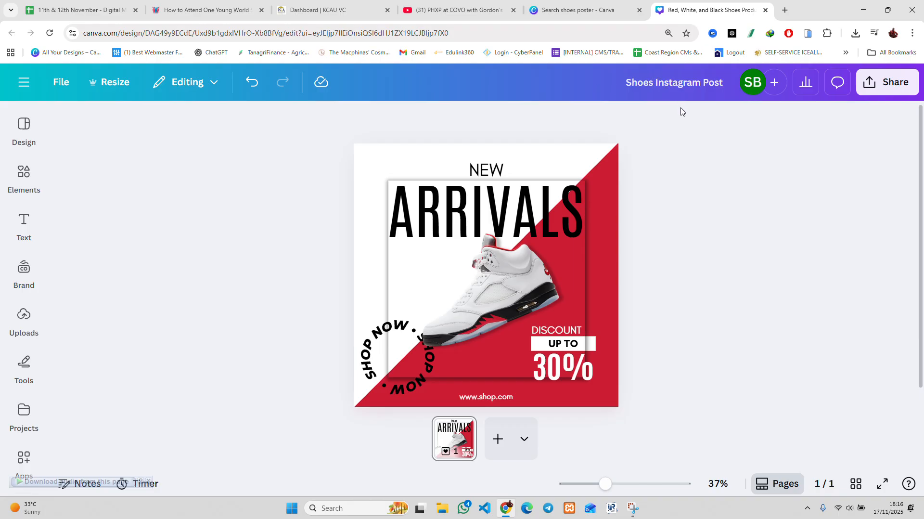
{"action": "left_click", "coordinate": [67, 79]}
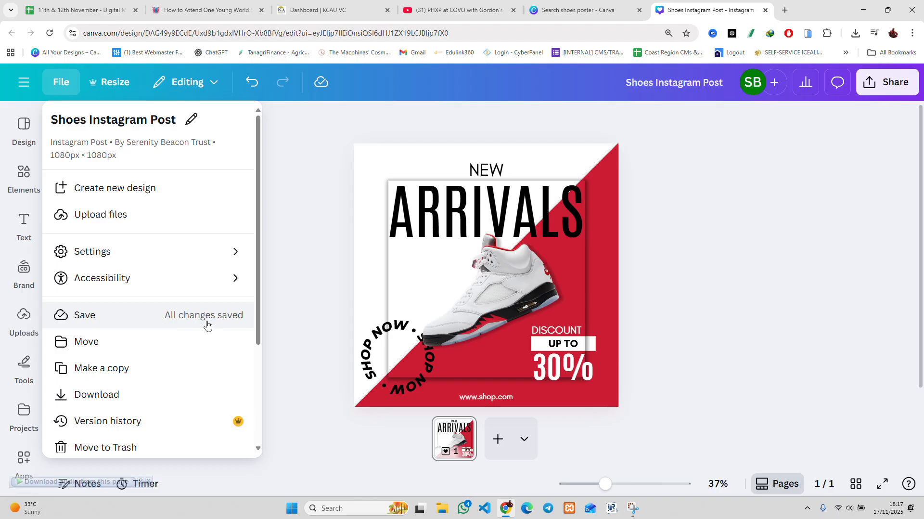
{"action": "left_click", "coordinate": [107, 323]}
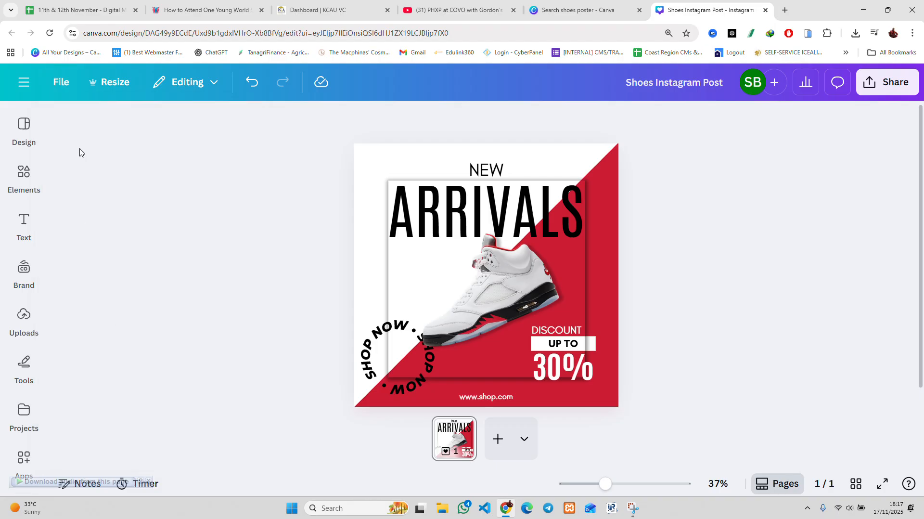
Look through the file types offered for downloading the design, and close the download settings without exporting
{"action": "left_click", "coordinate": [58, 84]}
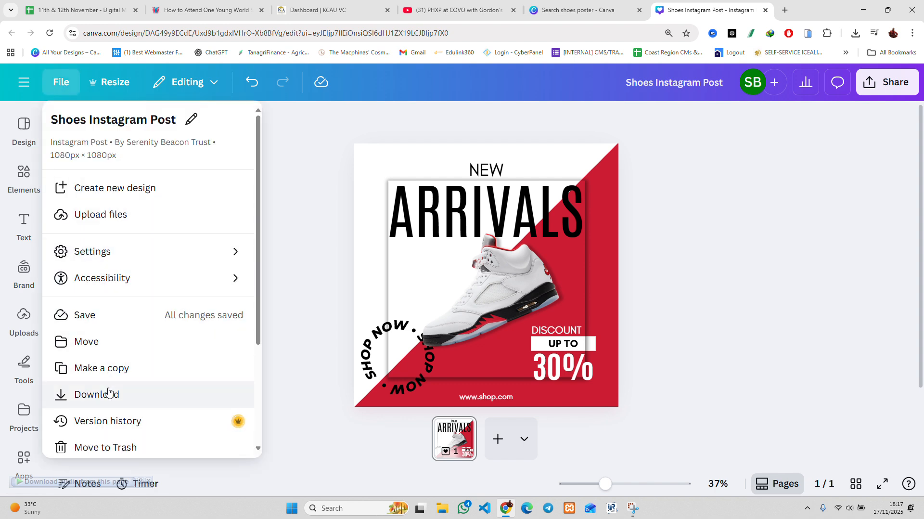
{"action": "left_click", "coordinate": [111, 396]}
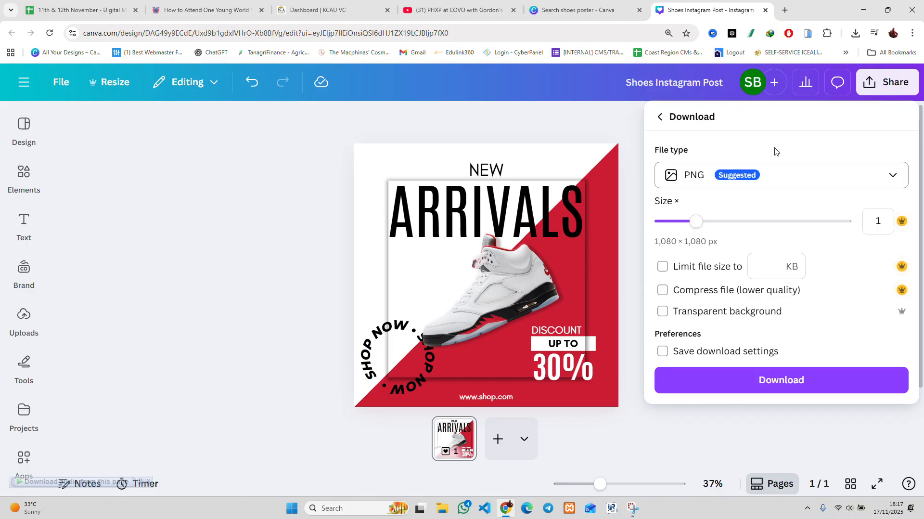
{"action": "left_click", "coordinate": [741, 182]}
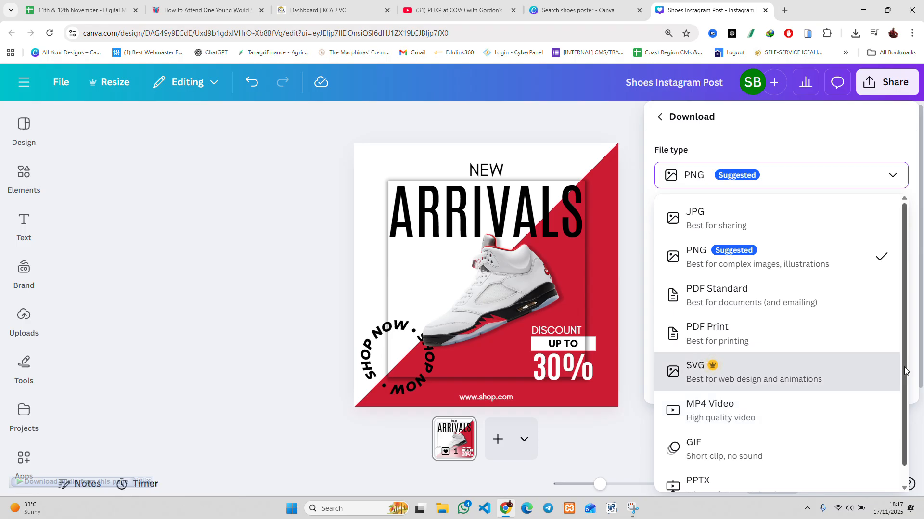
{"action": "scroll", "coordinate": [904, 373], "scroll_direction": "down", "scroll_amount": 1}
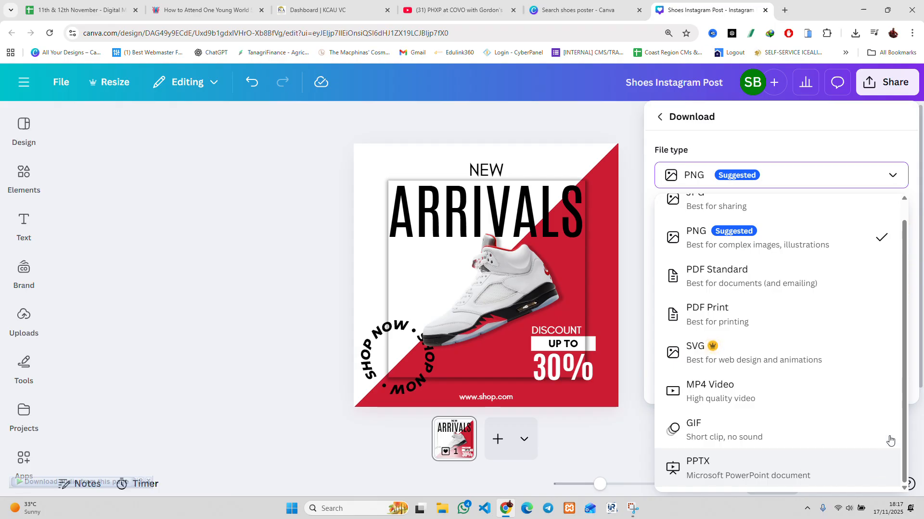
{"action": "scroll", "coordinate": [904, 393], "scroll_direction": "up", "scroll_amount": 1}
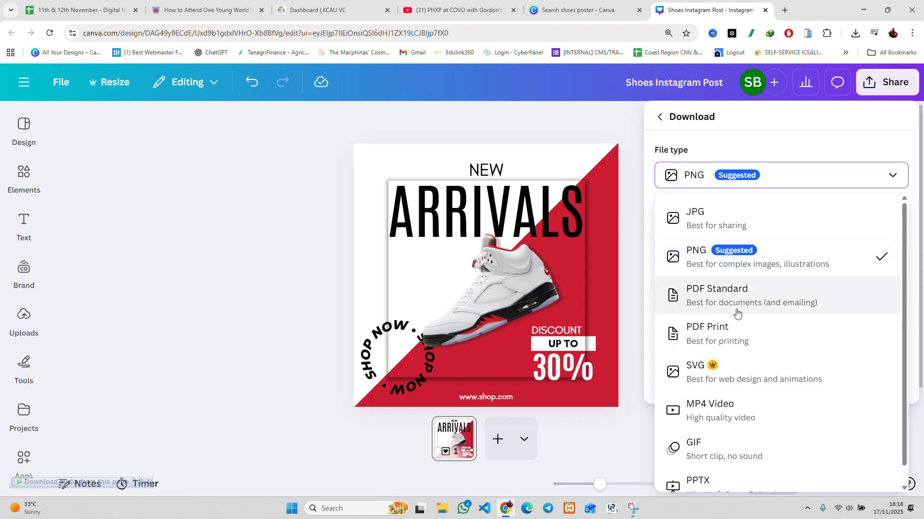
{"action": "left_click", "coordinate": [662, 118]}
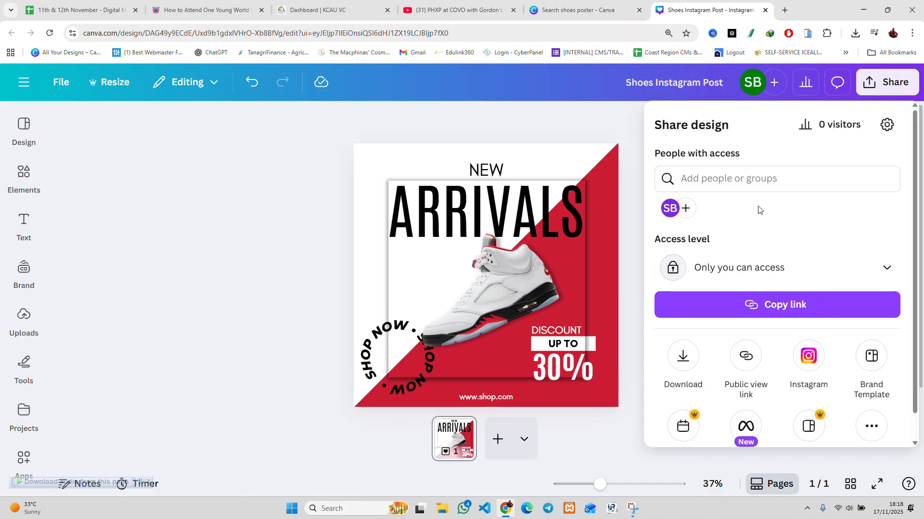
{"action": "left_click", "coordinate": [638, 145]}
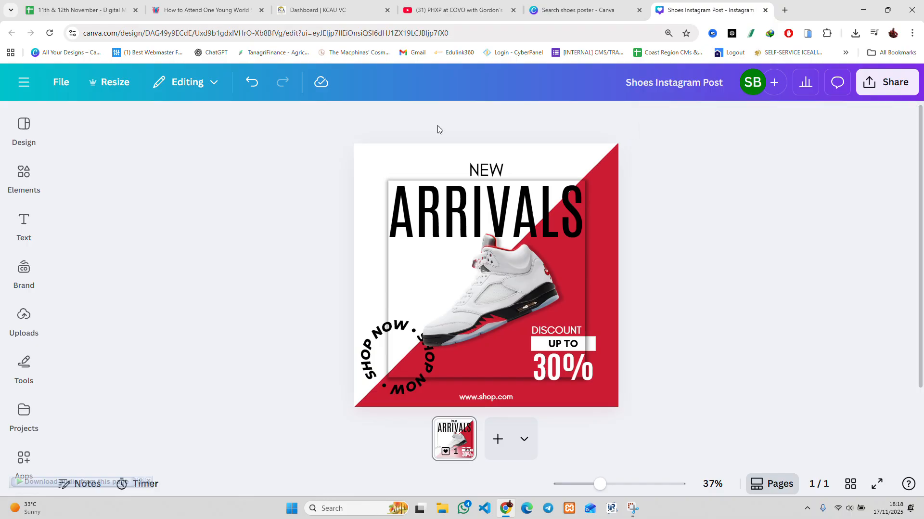
Download the finished poster as a PNG at 1,080 × 1,080 px
{"action": "left_click", "coordinate": [62, 82]}
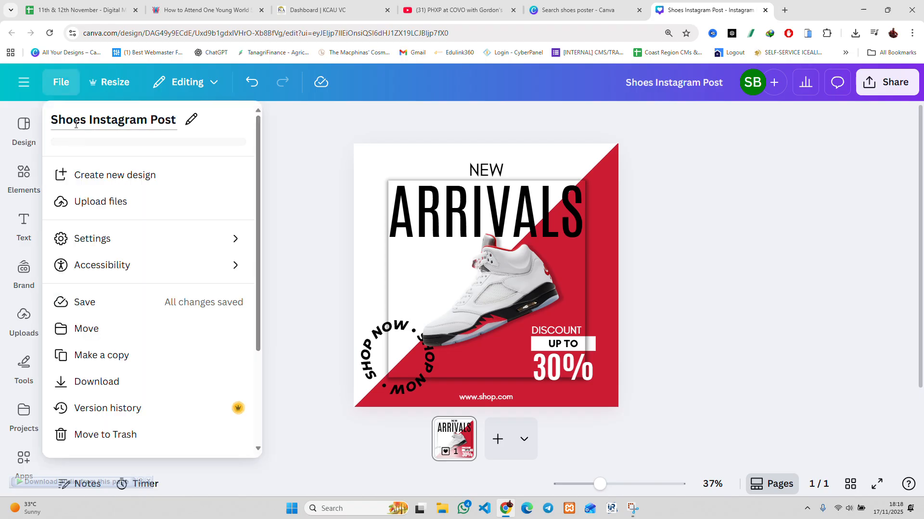
{"action": "left_click", "coordinate": [154, 393]}
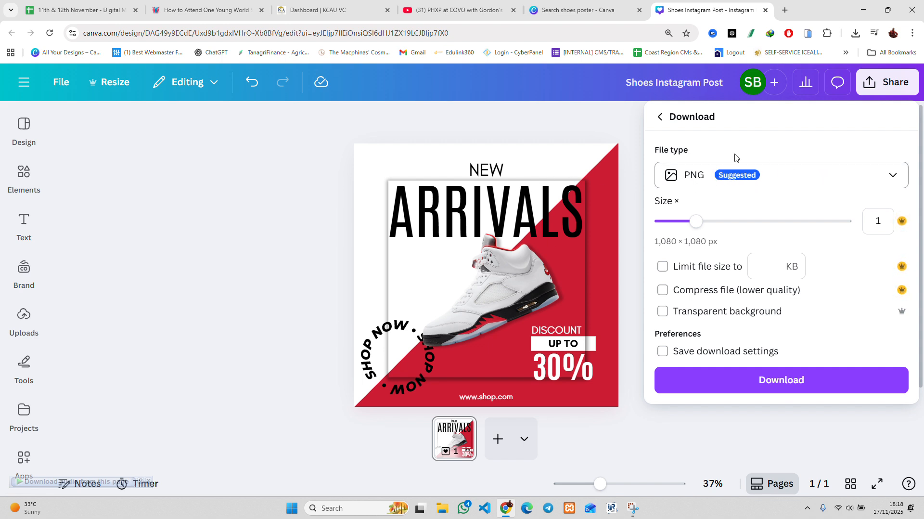
{"action": "left_click", "coordinate": [800, 314]}
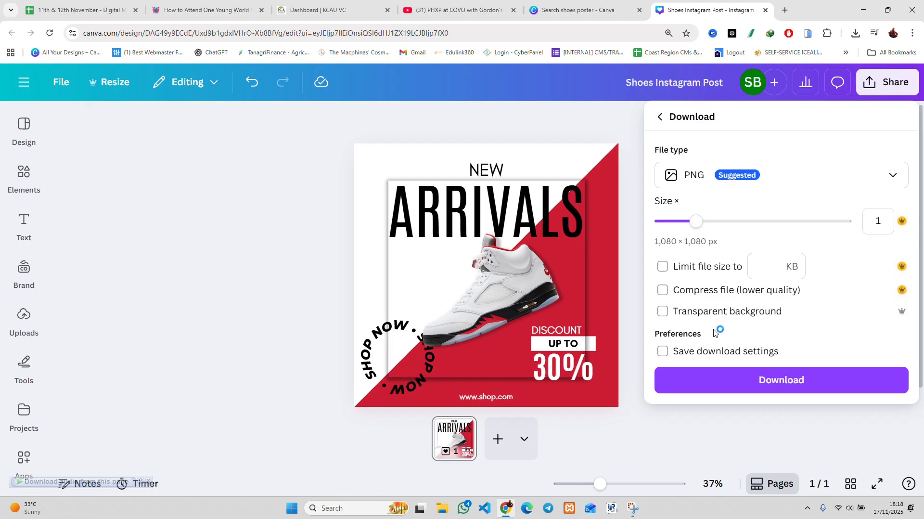
{"action": "left_click", "coordinate": [671, 317]}
{"action": "left_click", "coordinate": [791, 380]}
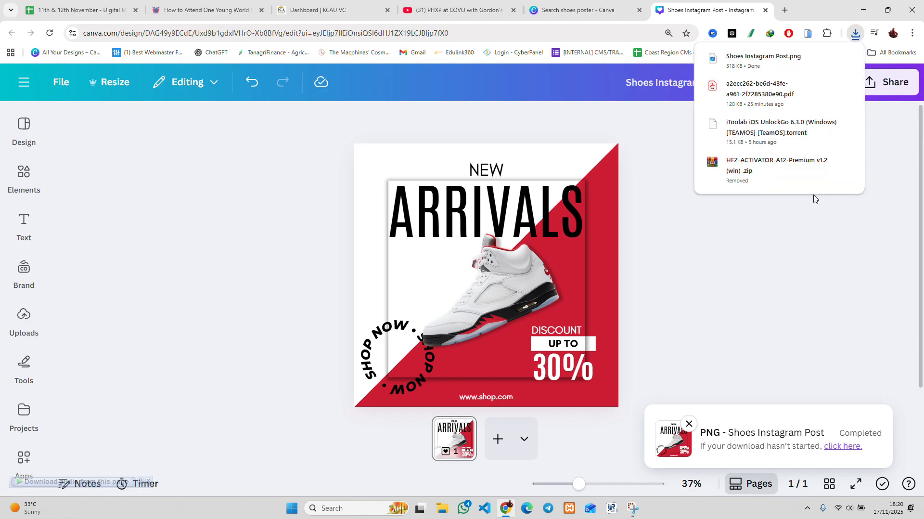
Open the downloaded Shoes Instagram Post.png, inspect it in a maximized image viewer, and close the viewer
{"action": "left_click", "coordinate": [744, 75]}
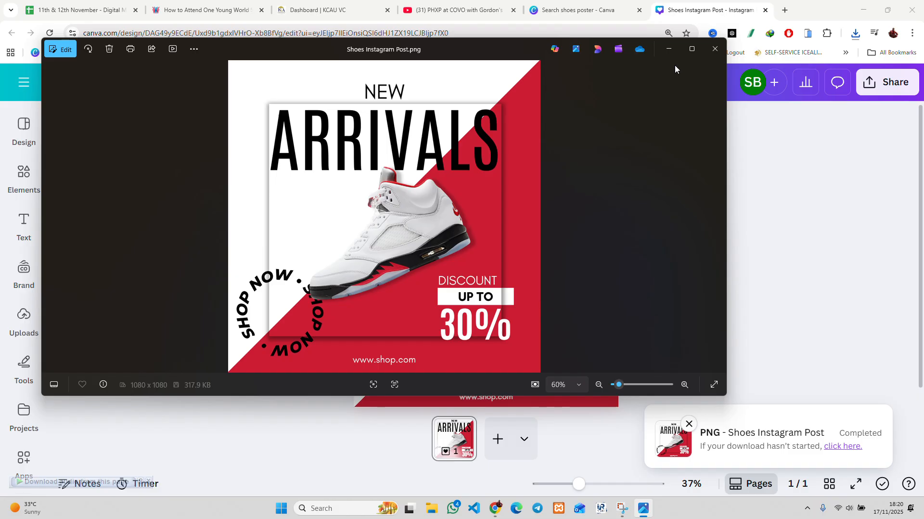
{"action": "left_click", "coordinate": [693, 49]}
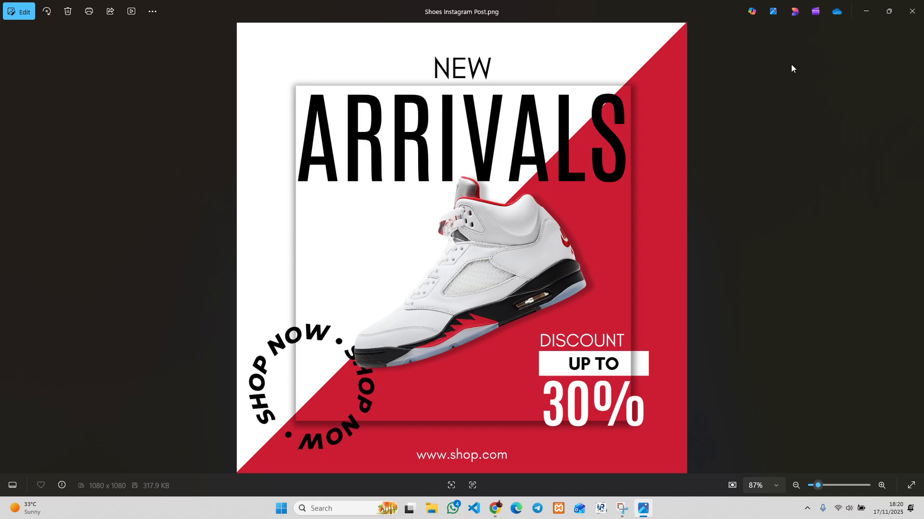
{"action": "left_click", "coordinate": [911, 18]}
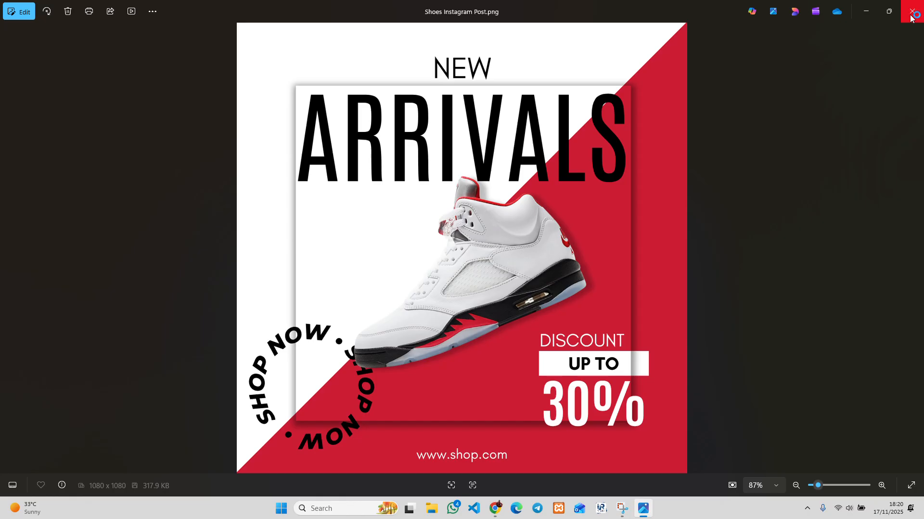
{"action": "left_click", "coordinate": [911, 18]}
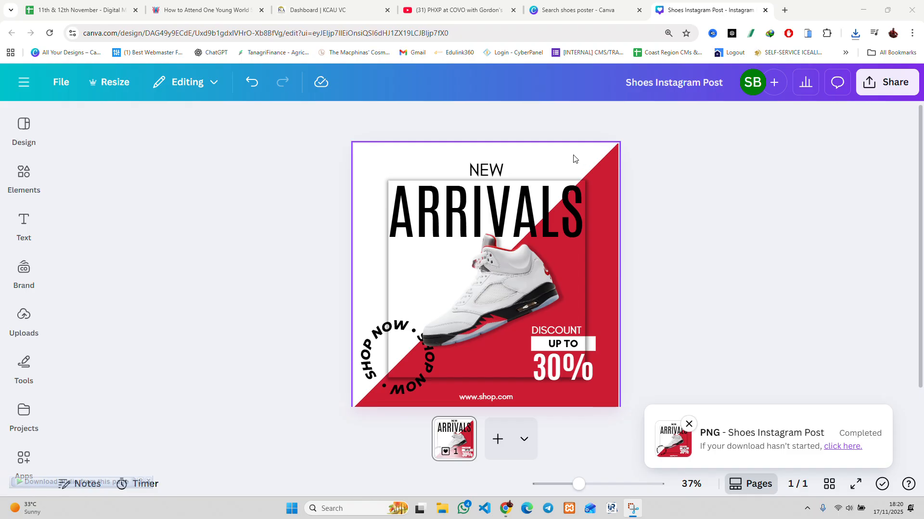
Leave the poster editor for the templates page and search the templates for campaign poster
{"action": "left_click", "coordinate": [25, 86]}
{"action": "left_click", "coordinate": [22, 82]}
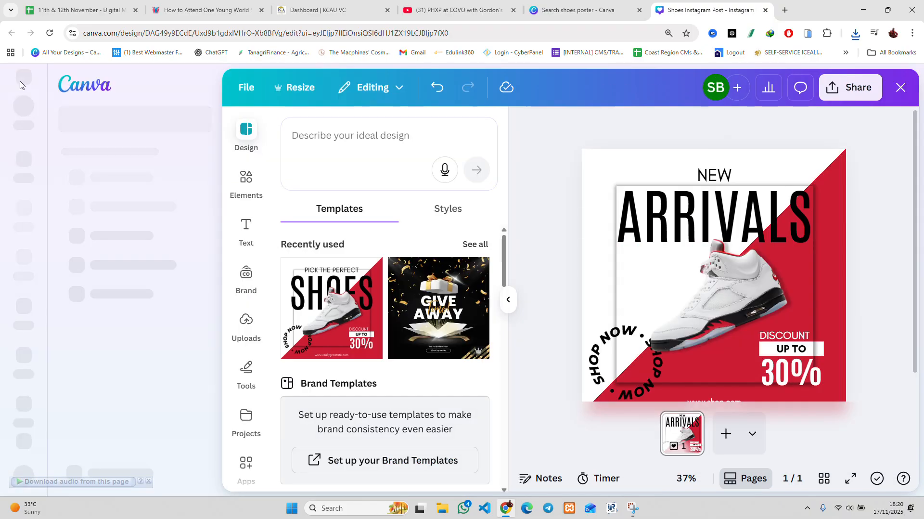
{"action": "left_click", "coordinate": [126, 84]}
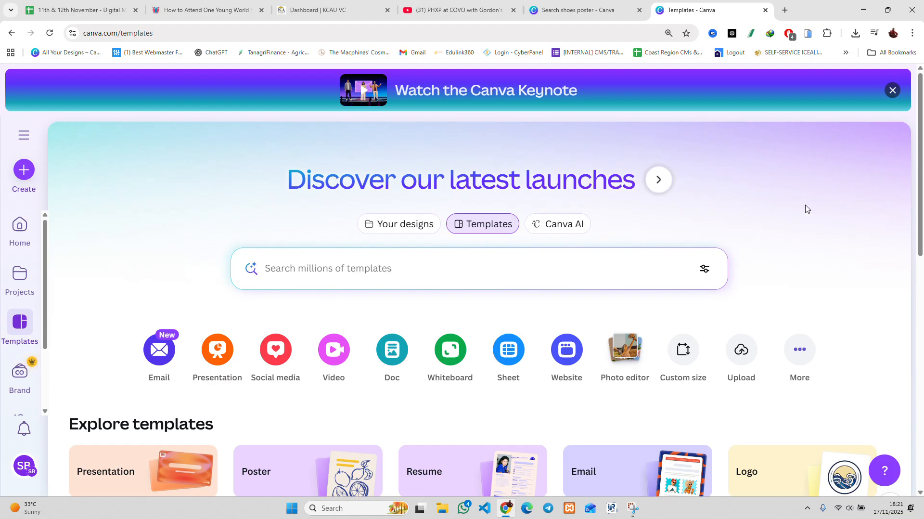
{"action": "scroll", "coordinate": [922, 168], "scroll_direction": "down", "scroll_amount": 1}
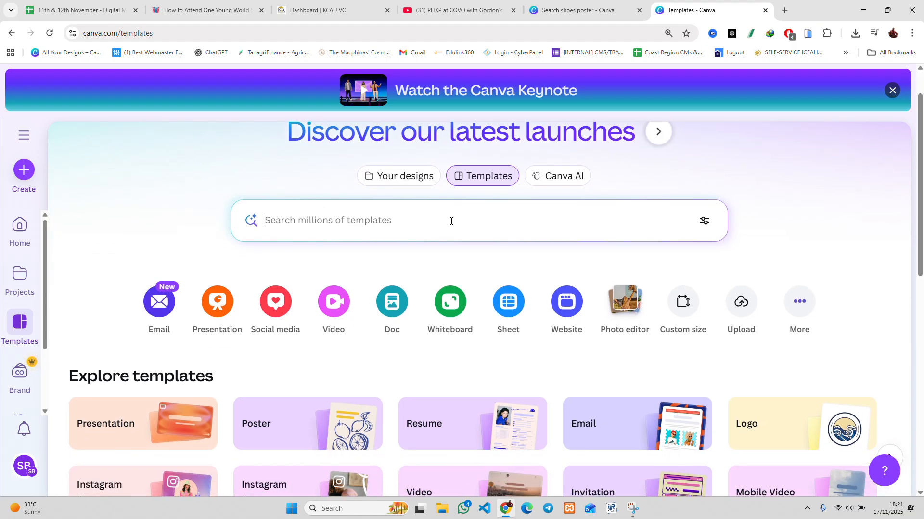
{"action": "left_click", "coordinate": [296, 222]}
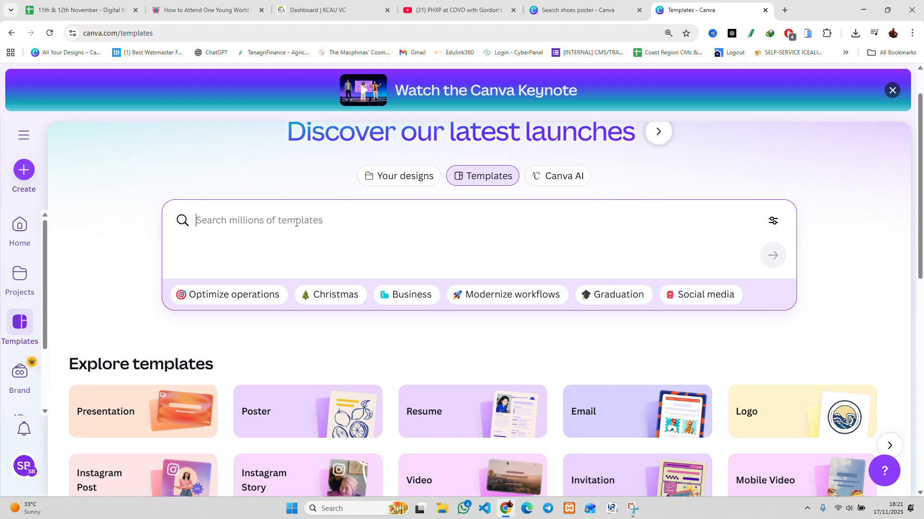
{"action": "type", "text": "campaign"}
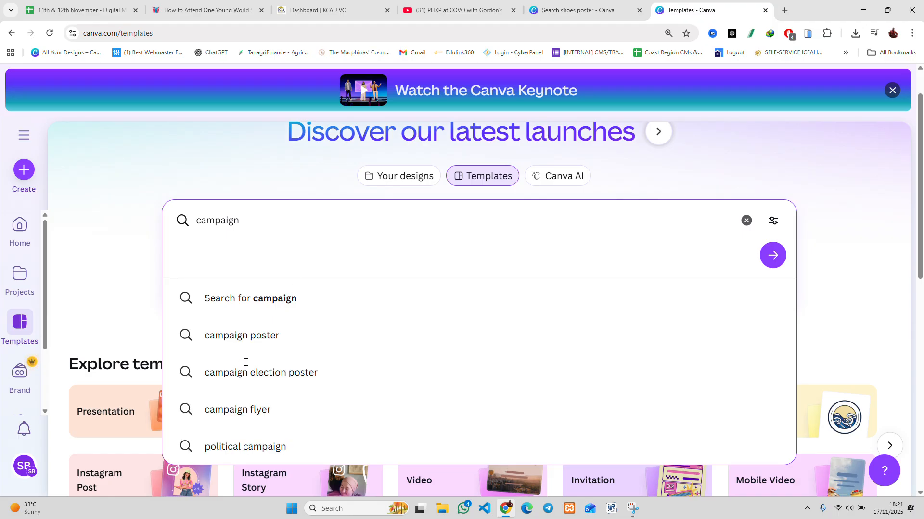
{"action": "left_click", "coordinate": [259, 335]}
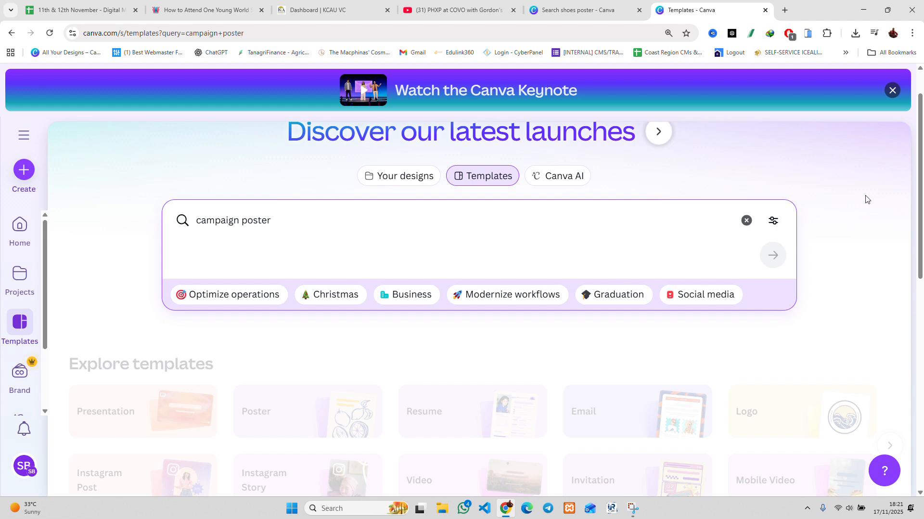
Browse the campaign poster search results to compare the available template designs
{"action": "scroll", "coordinate": [914, 179], "scroll_direction": "down", "scroll_amount": 6}
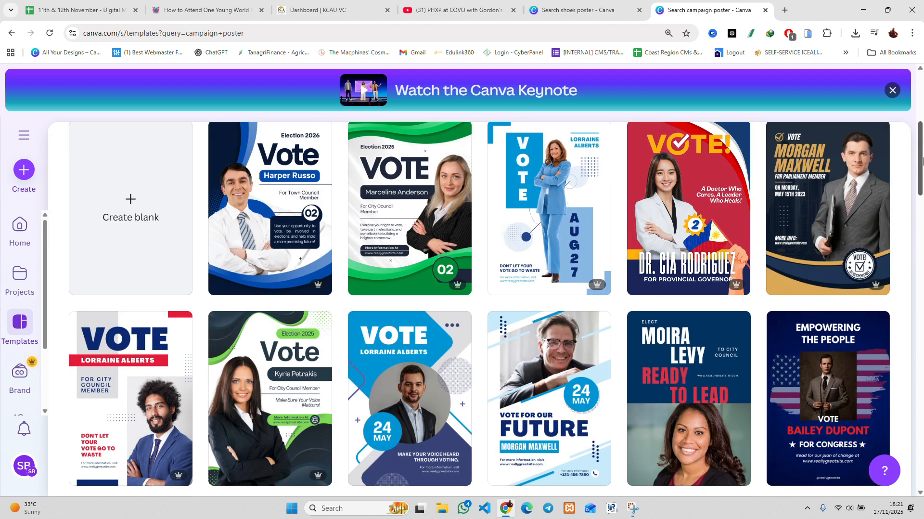
{"action": "left_click_drag", "start_coordinate": [923, 162], "coordinate": [923, 177]}
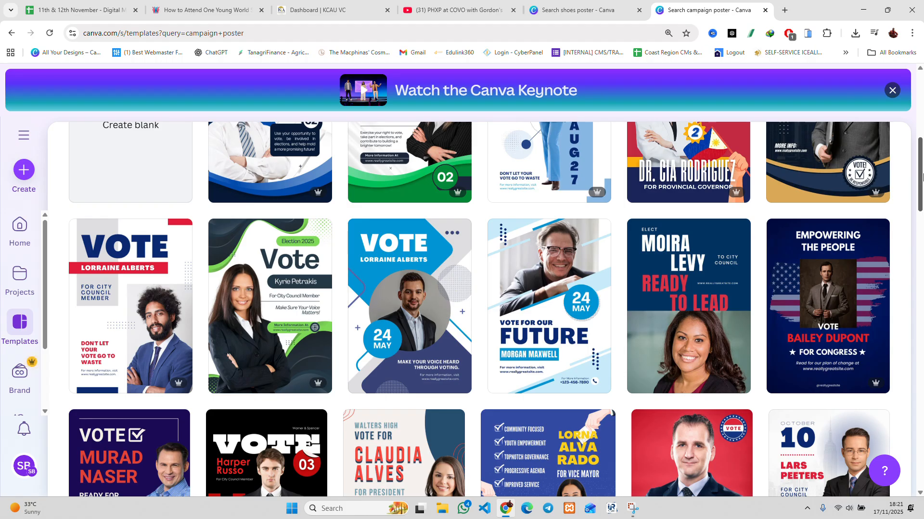
{"action": "left_click_drag", "start_coordinate": [923, 177], "coordinate": [923, 195]}
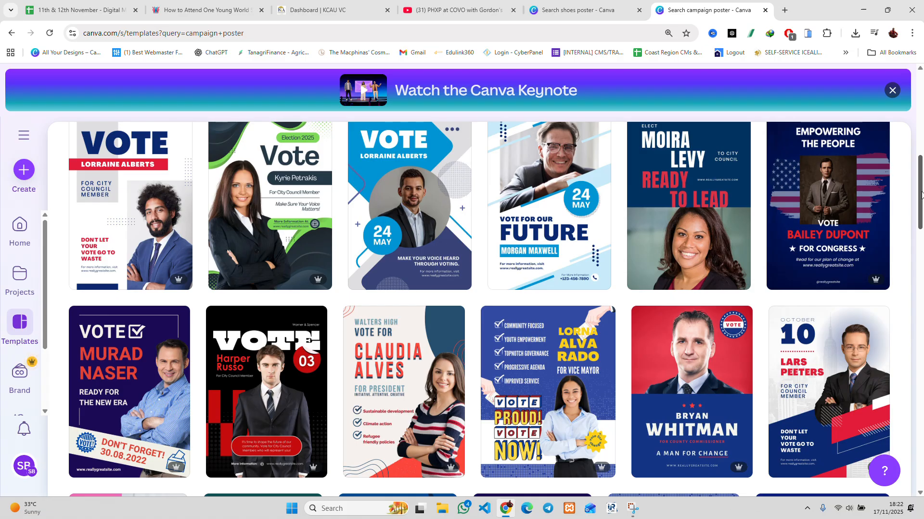
{"action": "left_click_drag", "start_coordinate": [922, 195], "coordinate": [922, 108]}
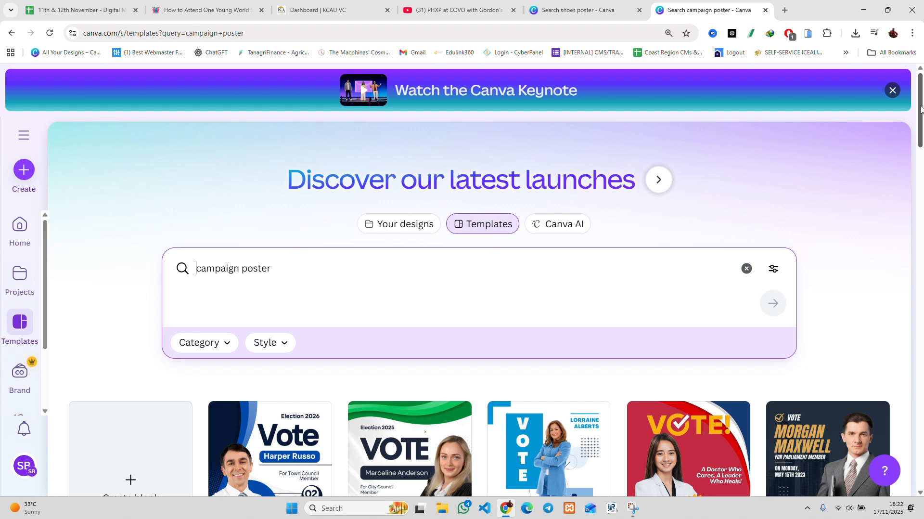
{"action": "left_click_drag", "start_coordinate": [921, 109], "coordinate": [922, 143]}
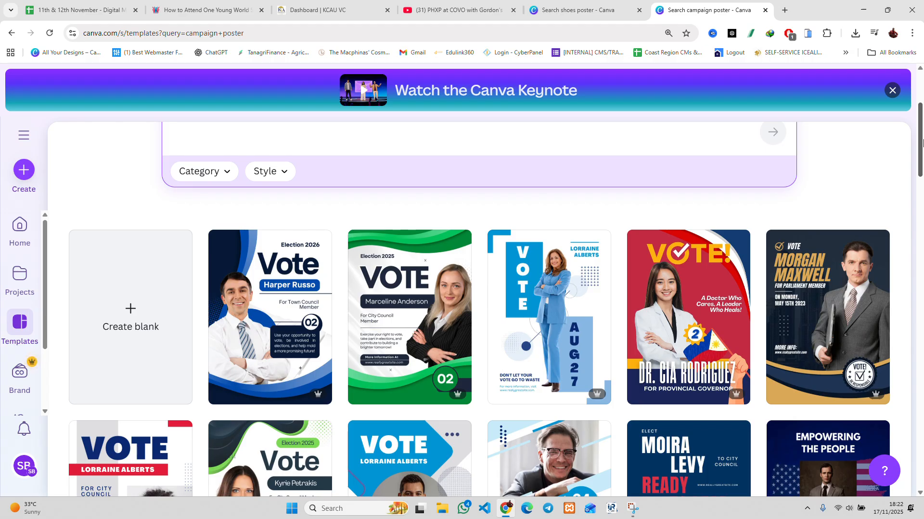
Replace the campaign poster query with logo and search the templates for it
{"action": "scroll", "coordinate": [922, 143], "scroll_direction": "up", "scroll_amount": 3}
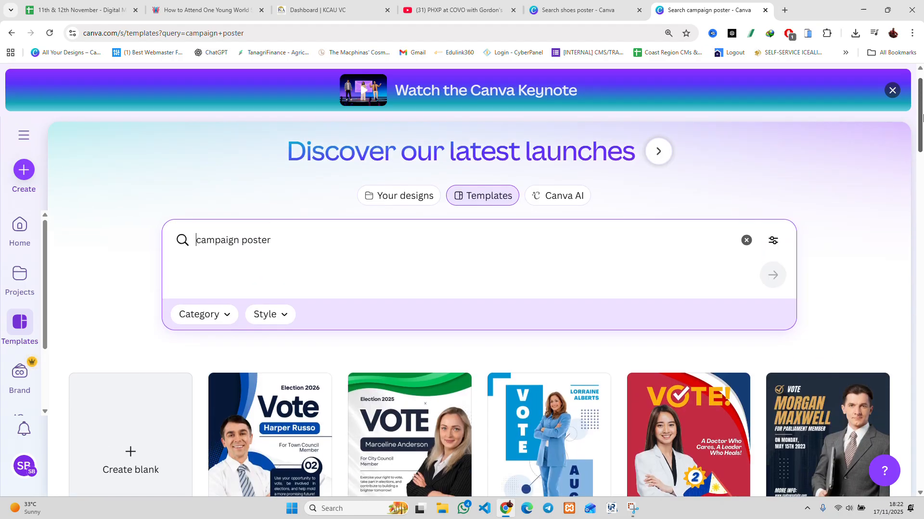
{"action": "triple_click", "coordinate": [236, 247]}
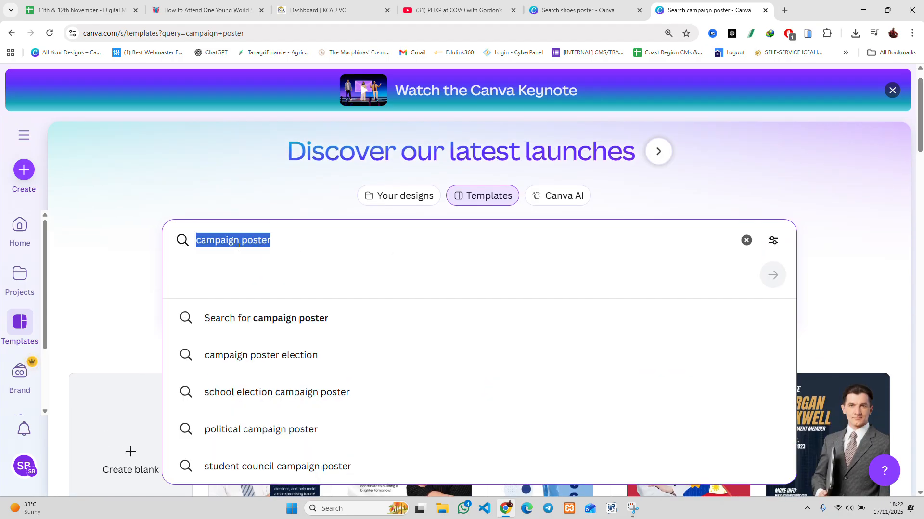
{"action": "key", "text": "BackSpace"}
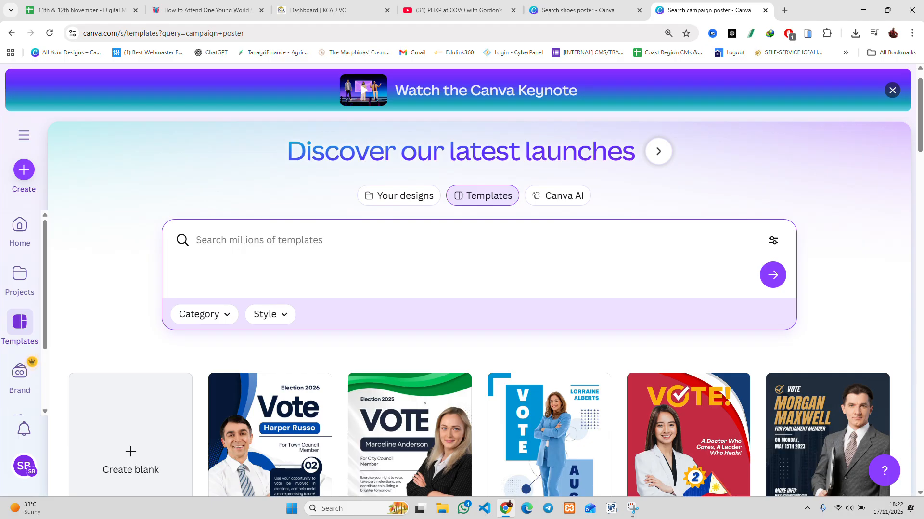
{"action": "type", "text": "logo"}
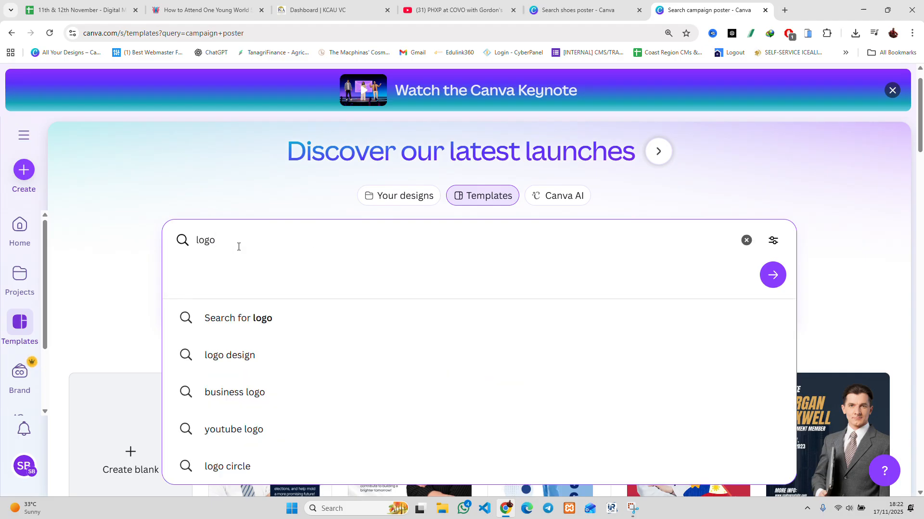
{"action": "key", "text": "Return"}
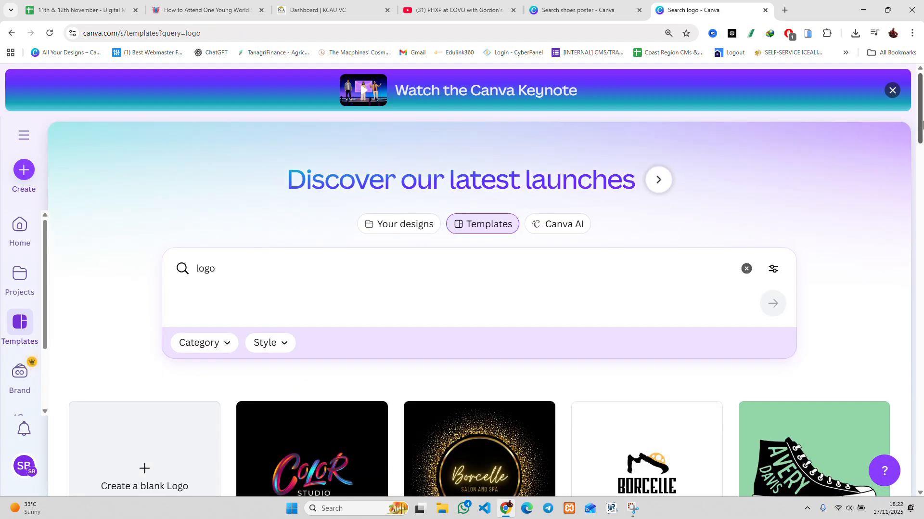
Browse the logo templates, preview the Orange Simple Online Shopping Logo, and close its preview
{"action": "left_click_drag", "start_coordinate": [922, 102], "coordinate": [923, 152]}
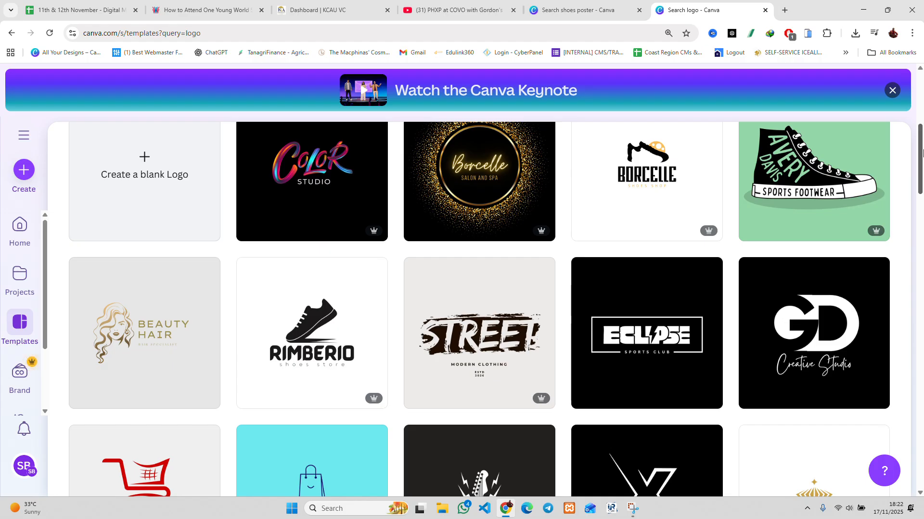
{"action": "left_click_drag", "start_coordinate": [923, 152], "coordinate": [923, 187]}
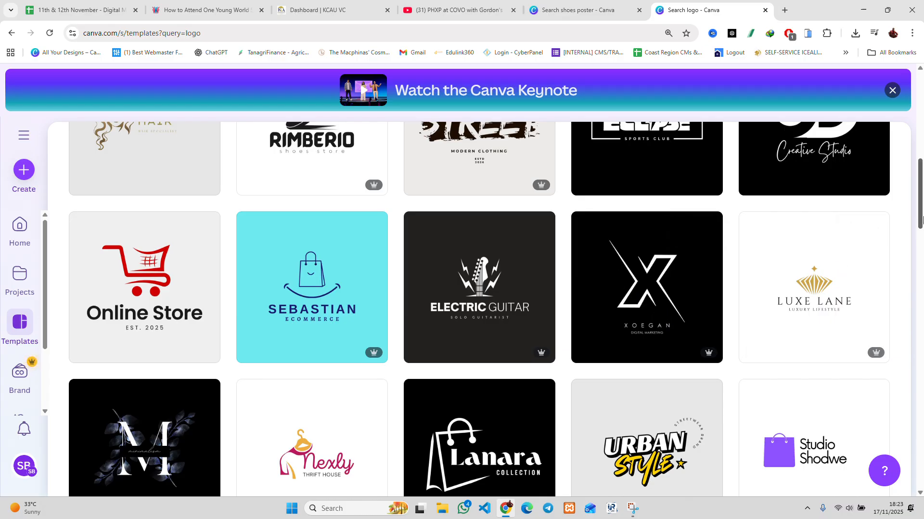
{"action": "scroll", "coordinate": [922, 263], "scroll_direction": "down", "scroll_amount": 6}
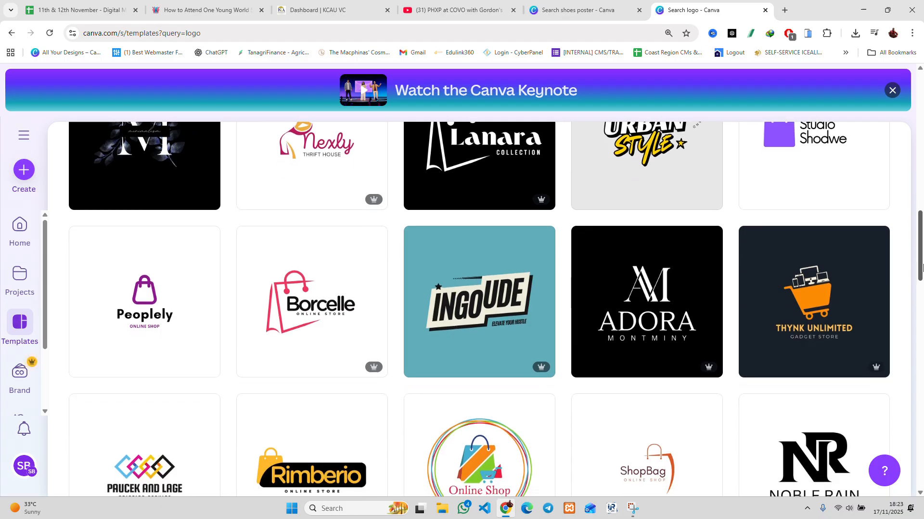
{"action": "scroll", "coordinate": [922, 265], "scroll_direction": "down", "scroll_amount": 1}
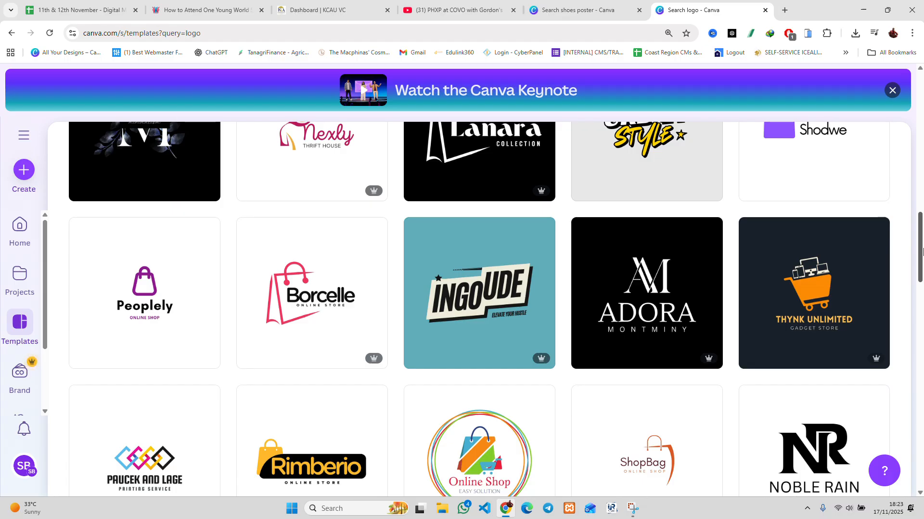
{"action": "scroll", "coordinate": [500, 234], "scroll_direction": "up", "scroll_amount": 15}
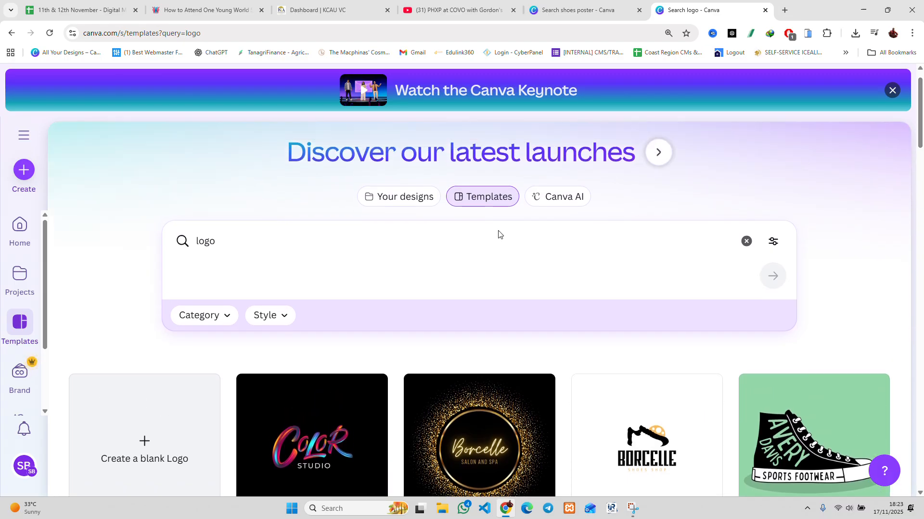
{"action": "left_click_drag", "start_coordinate": [921, 117], "coordinate": [922, 302]}
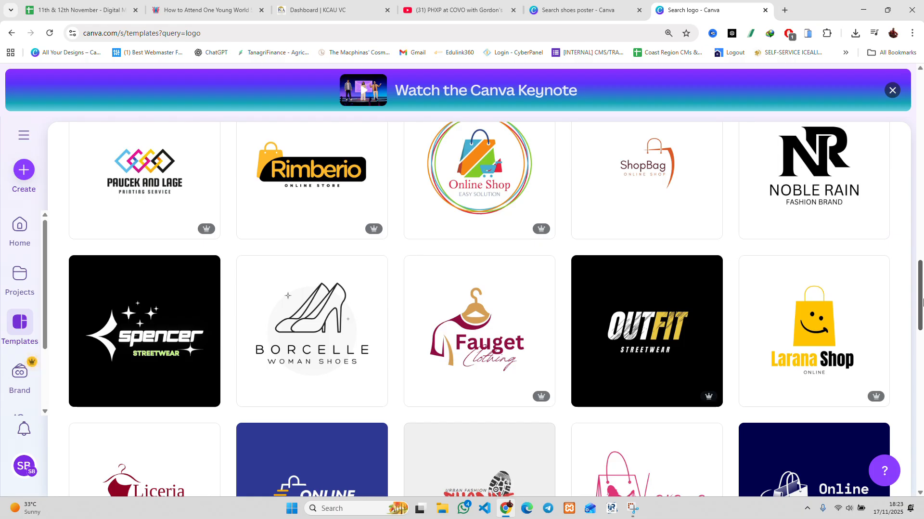
{"action": "left_click", "coordinate": [625, 269]}
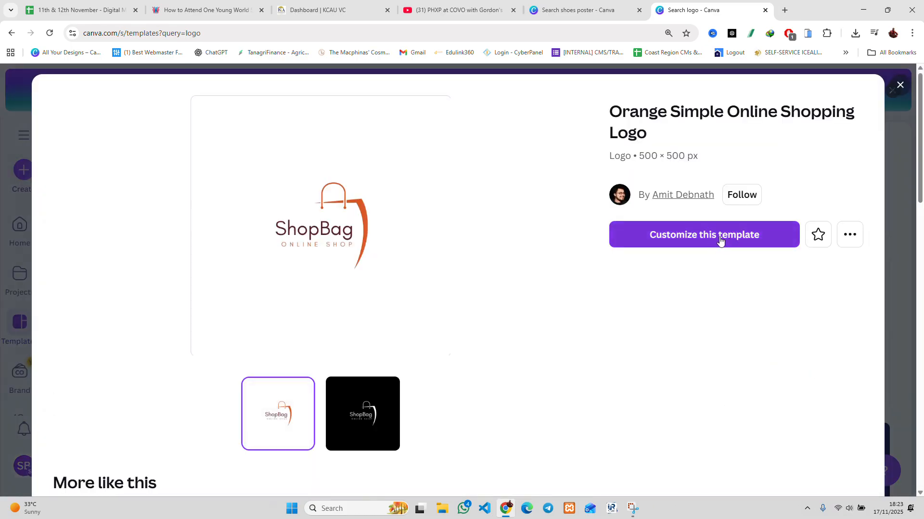
{"action": "left_click", "coordinate": [900, 86]}
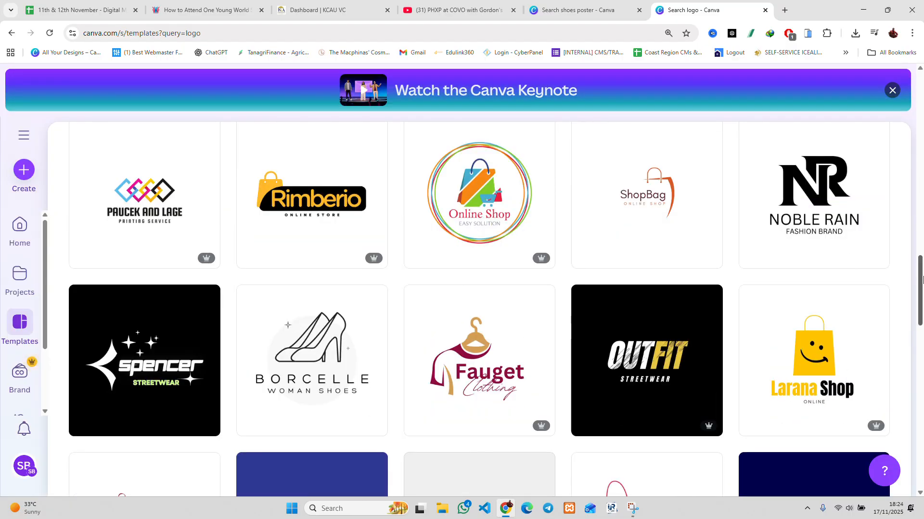
Narrow the template search to M logo and look through the lettermark designs
{"action": "left_click_drag", "start_coordinate": [921, 270], "coordinate": [922, 96]}
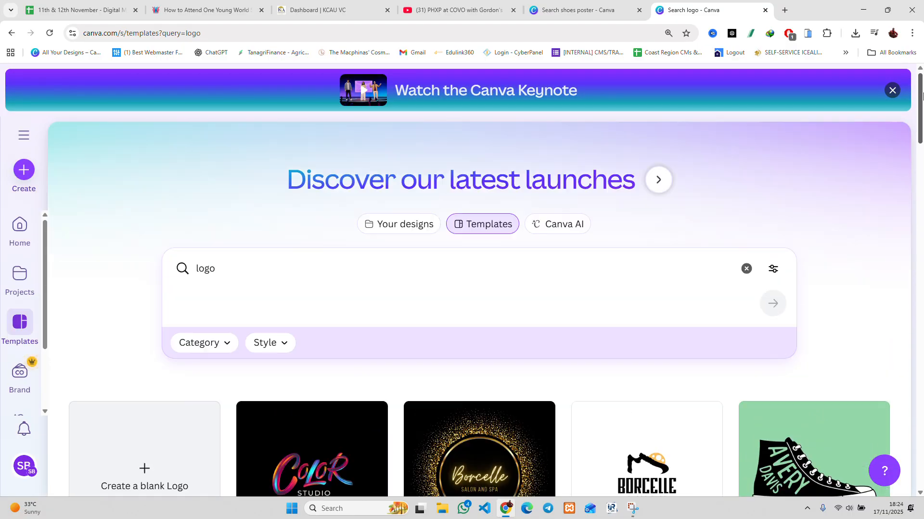
{"action": "left_click", "coordinate": [197, 270]}
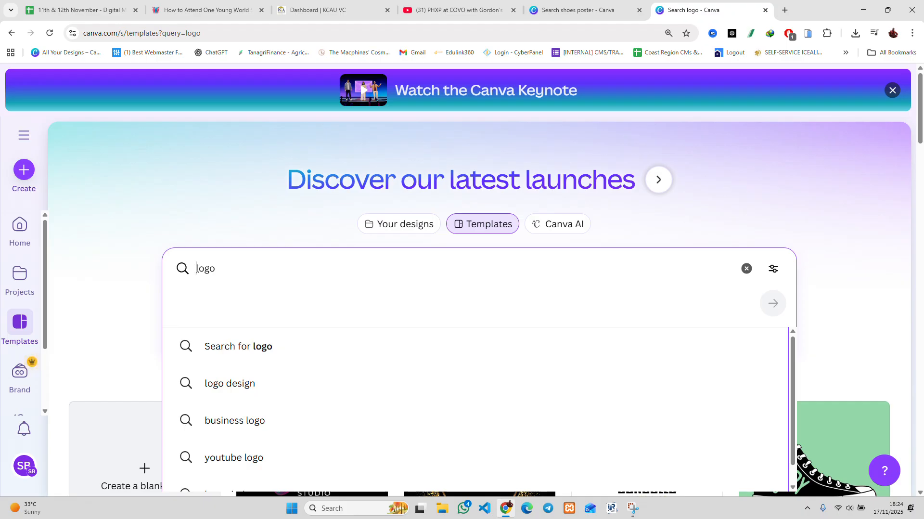
{"action": "type", "text": "M"}
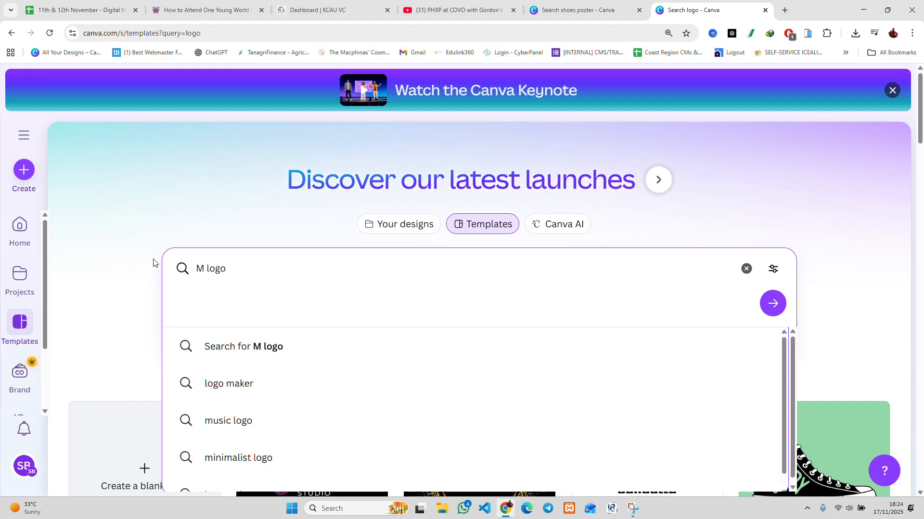
{"action": "key", "text": "Return"}
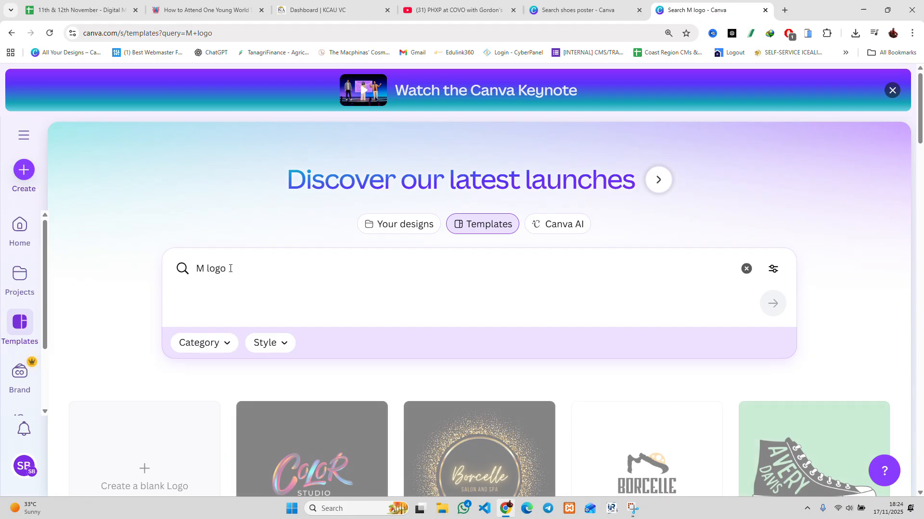
{"action": "left_click_drag", "start_coordinate": [923, 124], "coordinate": [923, 179]}
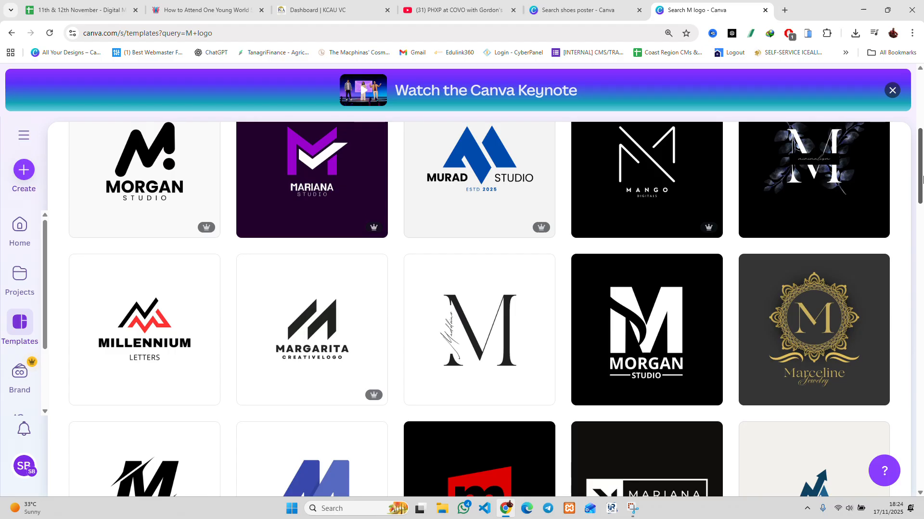
{"action": "left_click_drag", "start_coordinate": [923, 180], "coordinate": [923, 109]}
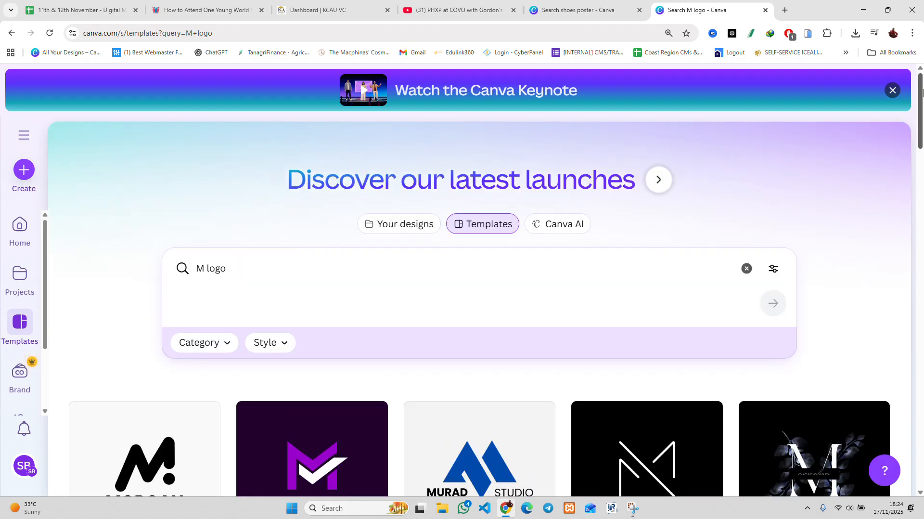
Change the template search to S logo and browse the designs based on that letter
{"action": "left_click_drag", "start_coordinate": [206, 268], "coordinate": [194, 267]}
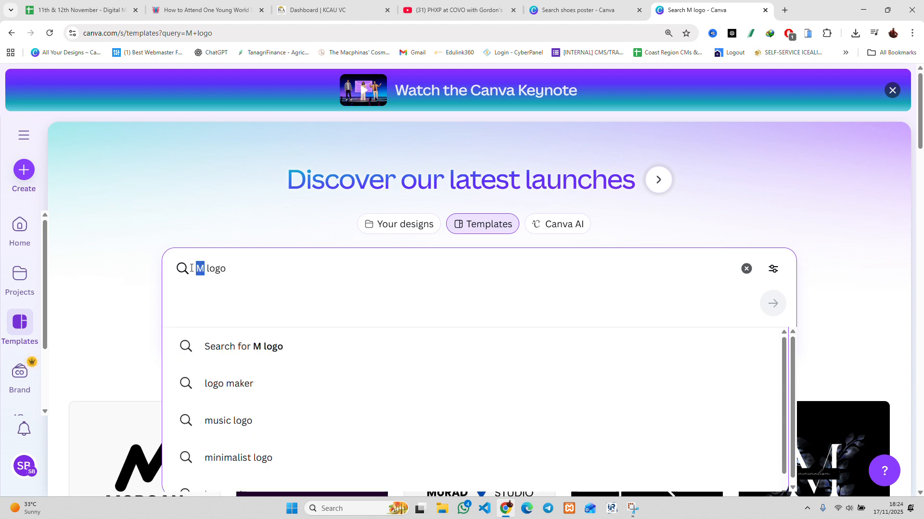
{"action": "key", "text": "BackSpace"}
{"action": "type", "text": "s"}
{"action": "key", "text": "BackSpace"}
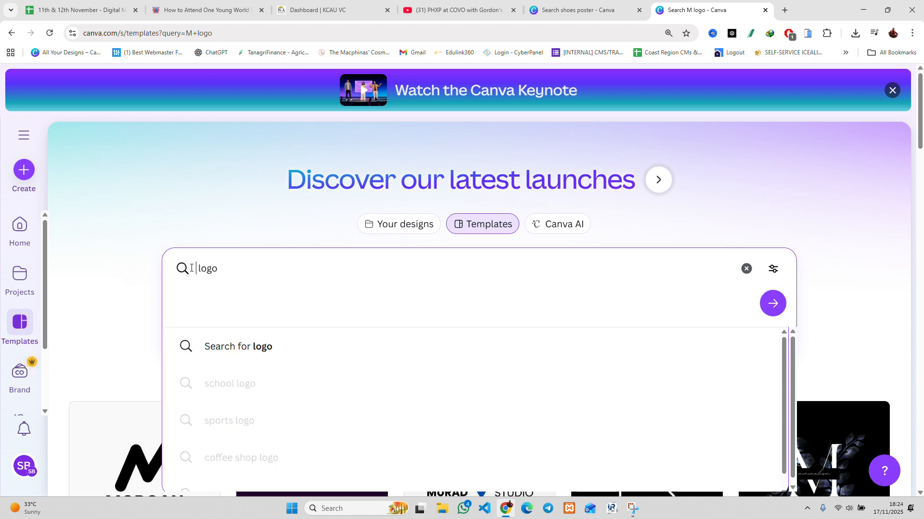
{"action": "type", "text": "S"}
{"action": "key", "text": "Return"}
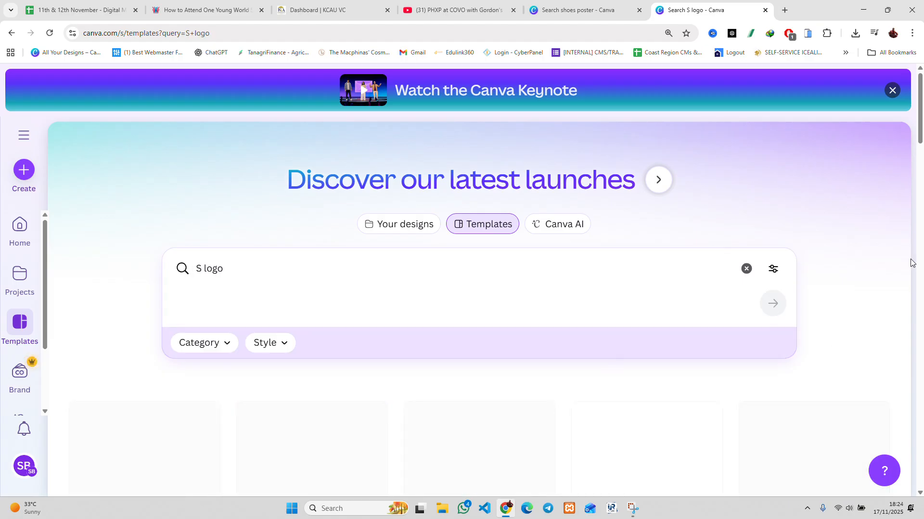
{"action": "left_click_drag", "start_coordinate": [921, 104], "coordinate": [922, 223]}
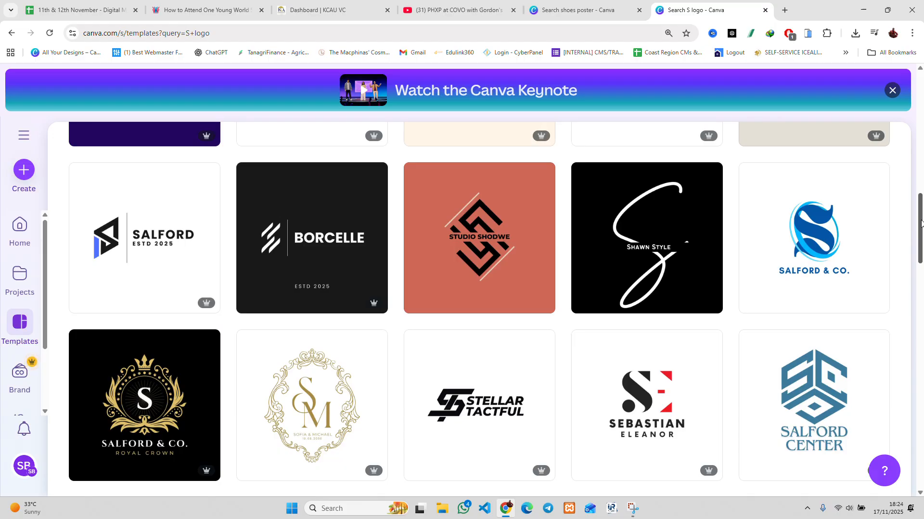
{"action": "left_click_drag", "start_coordinate": [922, 223], "coordinate": [923, 337]}
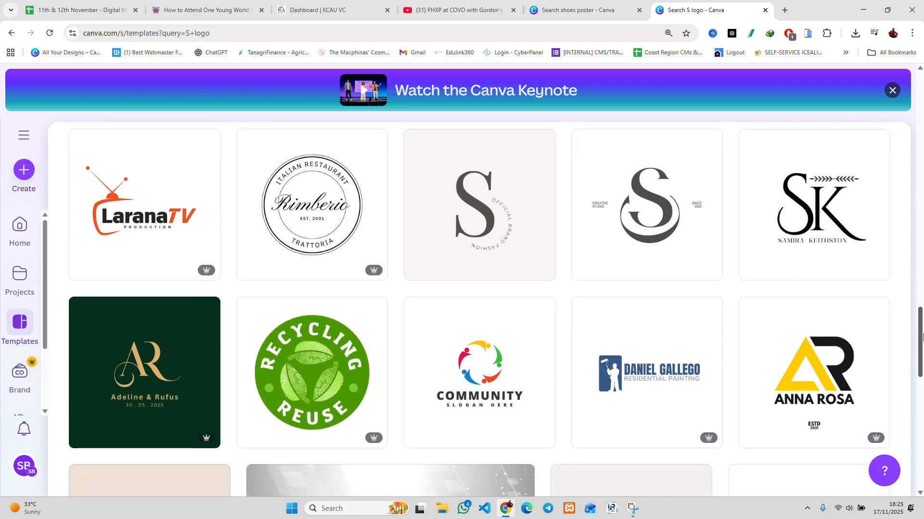
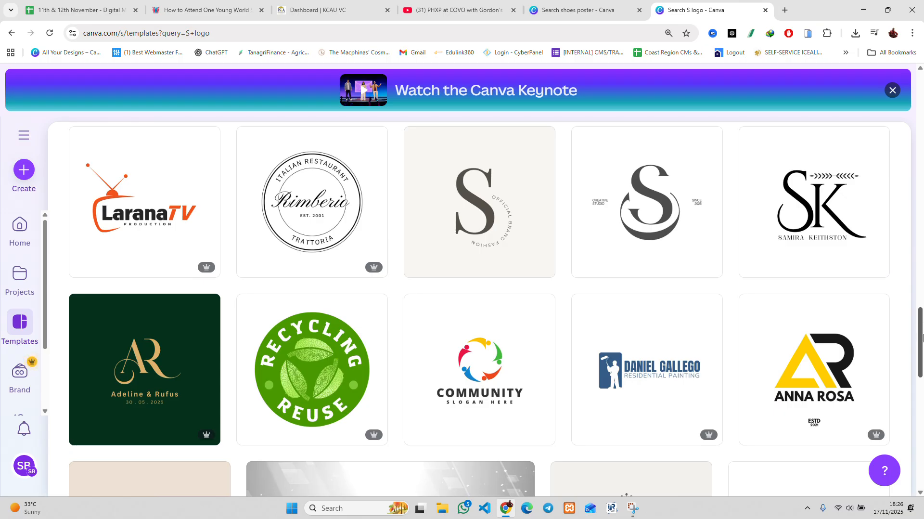
Switch the template search back from S logo to M logo
{"action": "left_click_drag", "start_coordinate": [923, 334], "coordinate": [923, 98]}
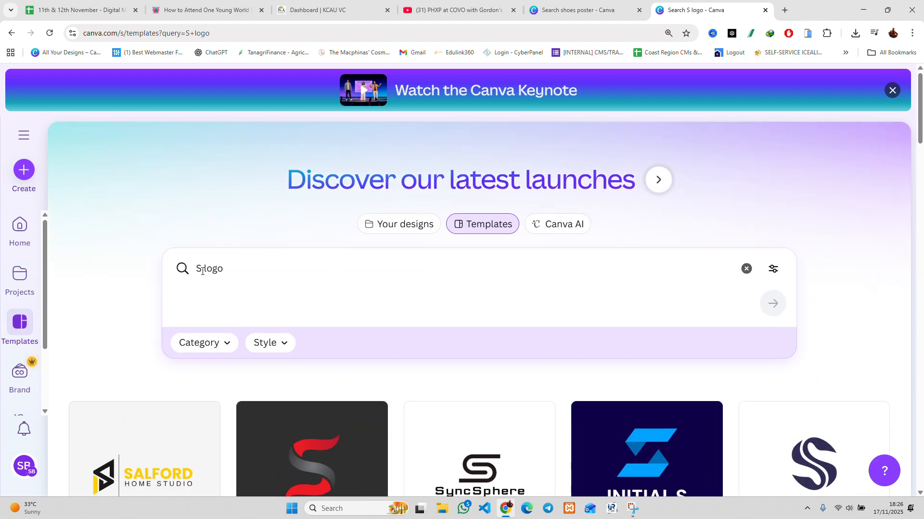
{"action": "left_click_drag", "start_coordinate": [202, 270], "coordinate": [196, 267]}
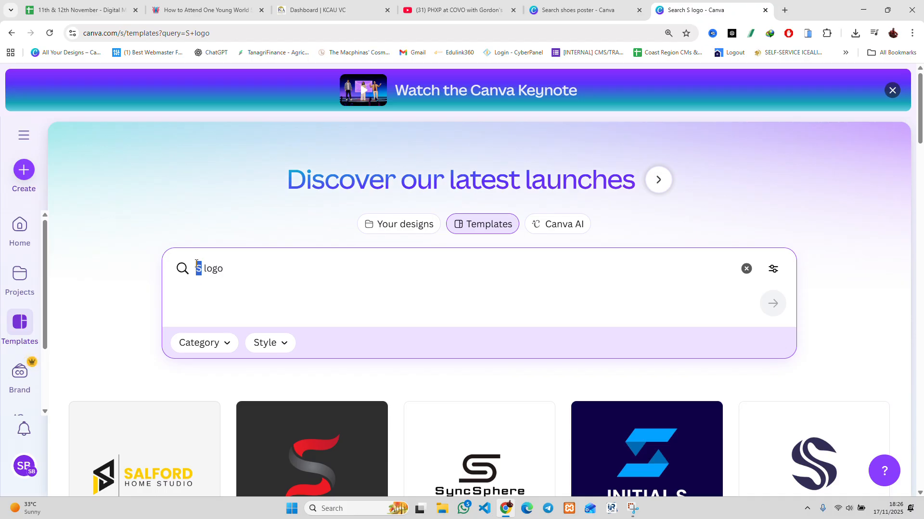
{"action": "key", "text": "BackSpace"}
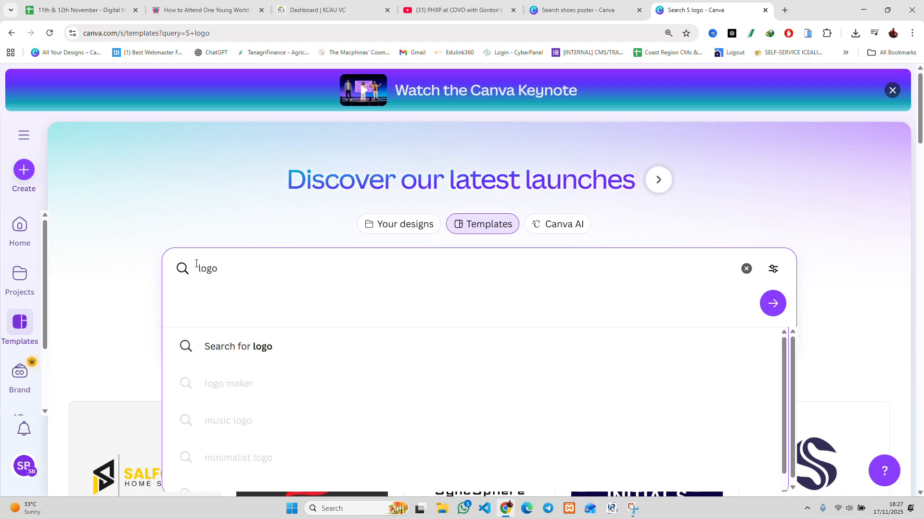
{"action": "type", "text": "M"}
{"action": "key", "text": "Return"}
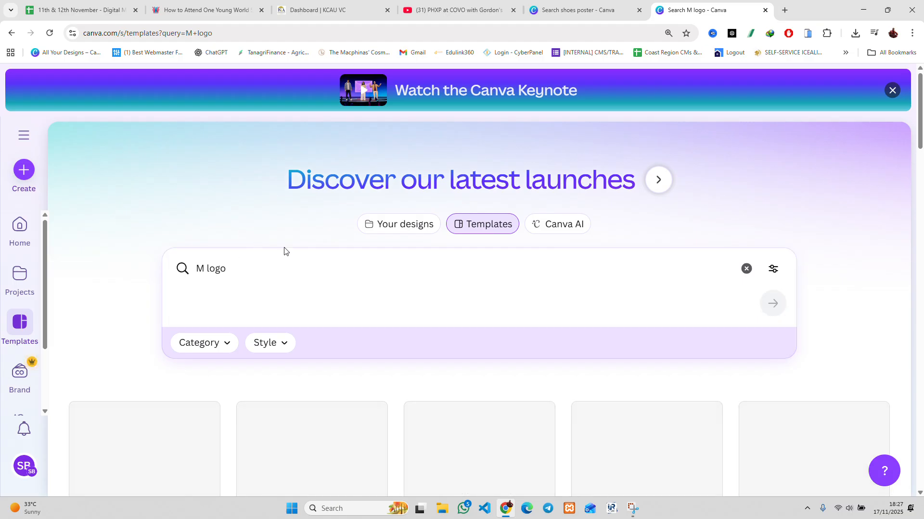
Pick the White Black Monogram M Business Logo template from the results and open it for customizing
{"action": "left_click_drag", "start_coordinate": [922, 101], "coordinate": [922, 222]}
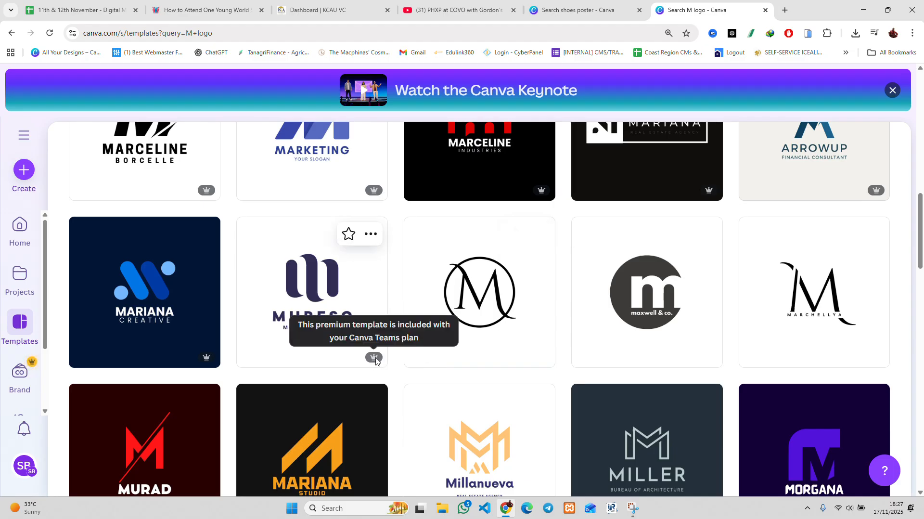
{"action": "left_click", "coordinate": [465, 308]}
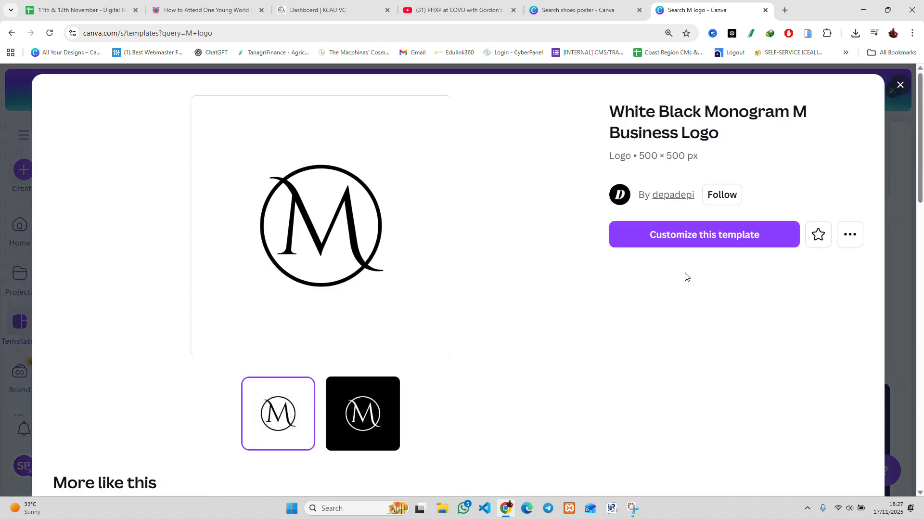
{"action": "left_click", "coordinate": [700, 236]}
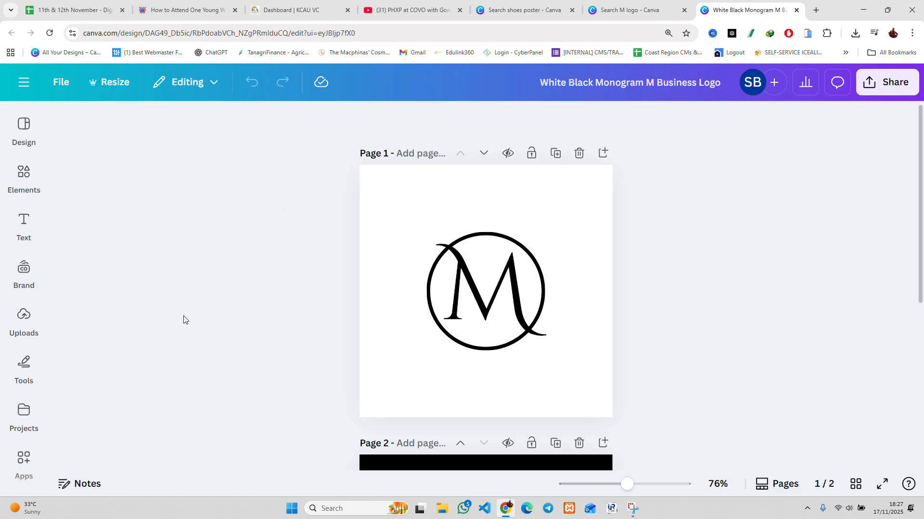
Check the design's uploads area, close it, and view the black logo variant on page 2
{"action": "left_click", "coordinate": [24, 321]}
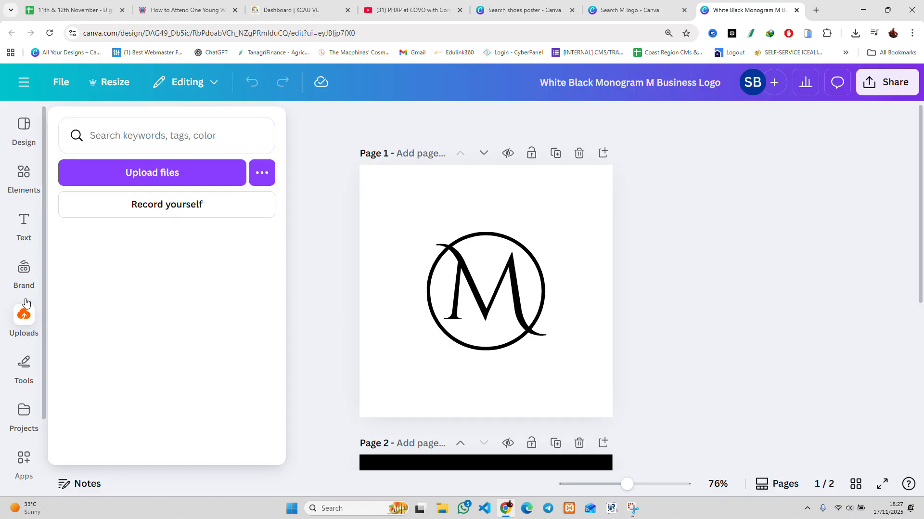
{"action": "left_click", "coordinate": [26, 260]}
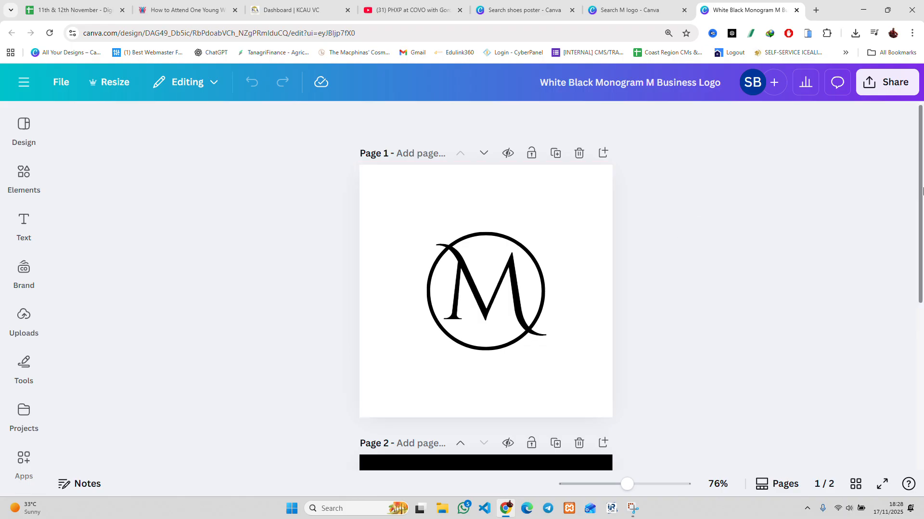
{"action": "left_click_drag", "start_coordinate": [921, 195], "coordinate": [922, 305]}
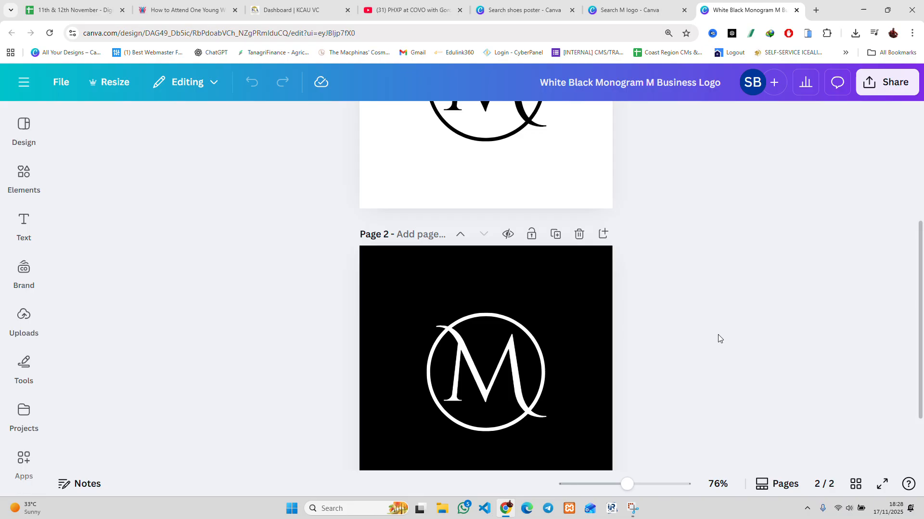
Delete page 2 with the black logo variant, keeping only the white logo page
{"action": "left_click", "coordinate": [579, 234]}
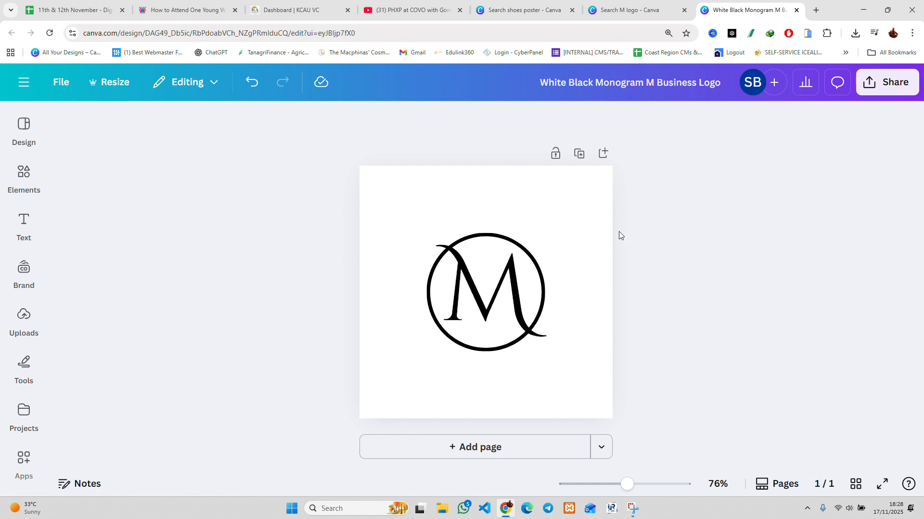
{"action": "left_click", "coordinate": [467, 199]}
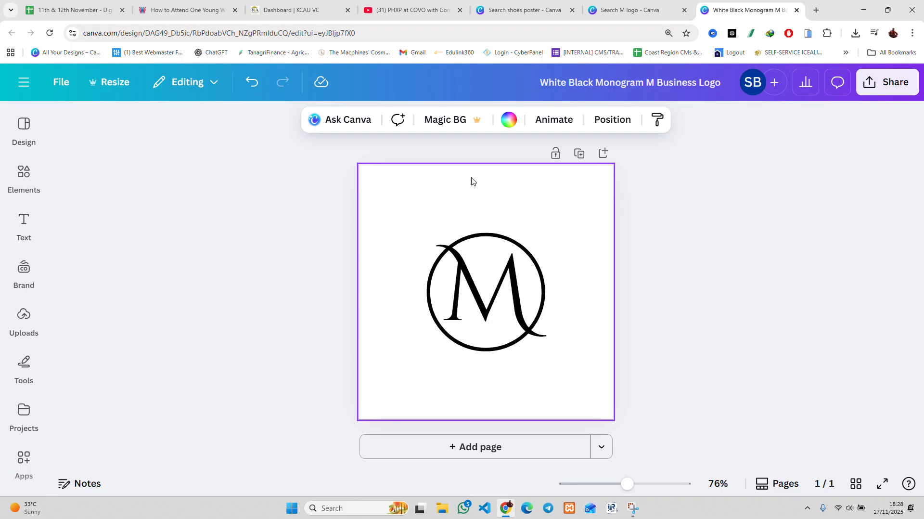
{"action": "left_click", "coordinate": [509, 274]}
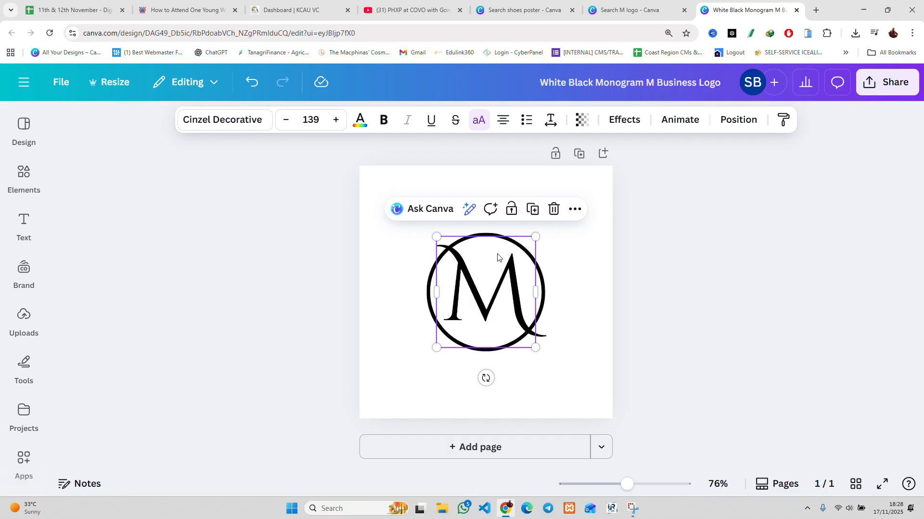
{"action": "left_click", "coordinate": [695, 267]}
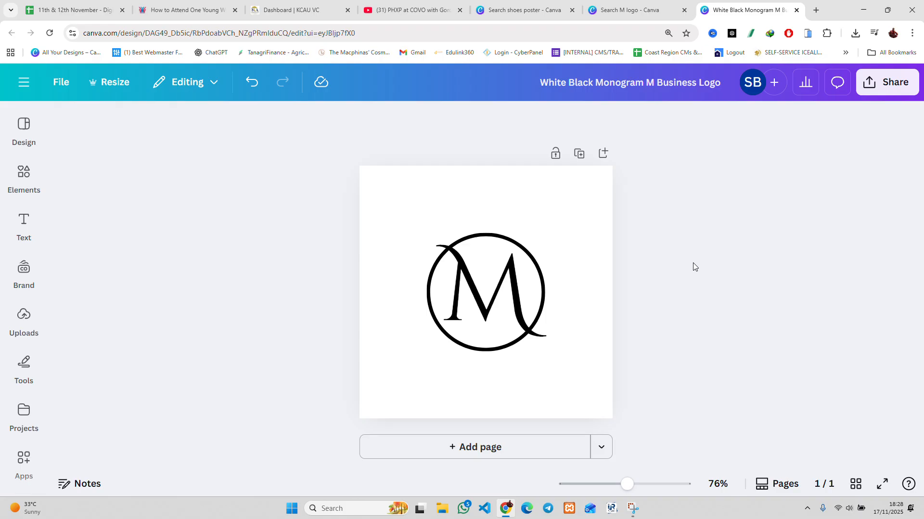
Search the text colors for RED and recolor the letter M with the bright red #ff3131 swatch
{"action": "left_click", "coordinate": [515, 308]}
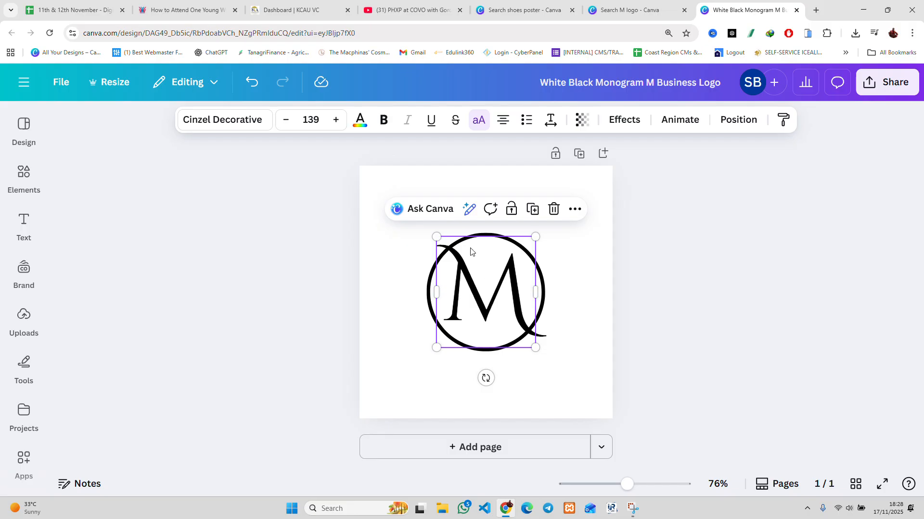
{"action": "left_click", "coordinate": [360, 121]}
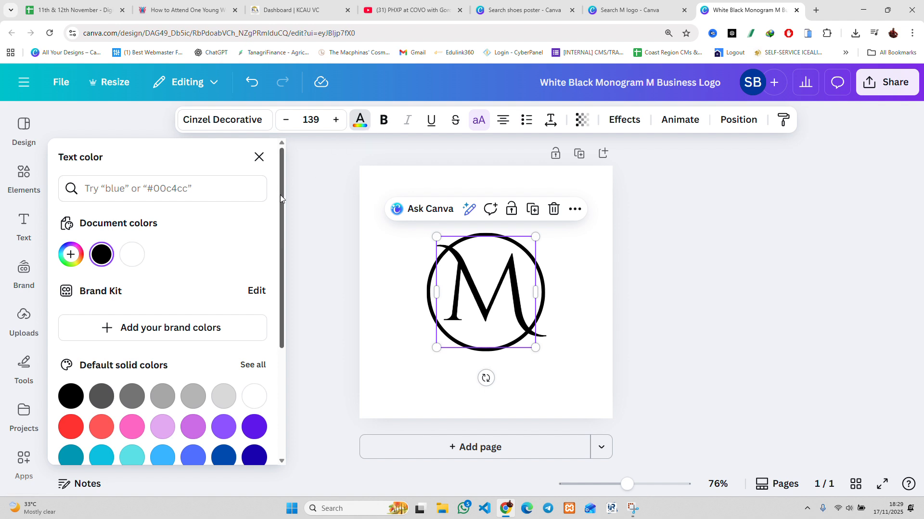
{"action": "left_click_drag", "start_coordinate": [281, 198], "coordinate": [291, 254]}
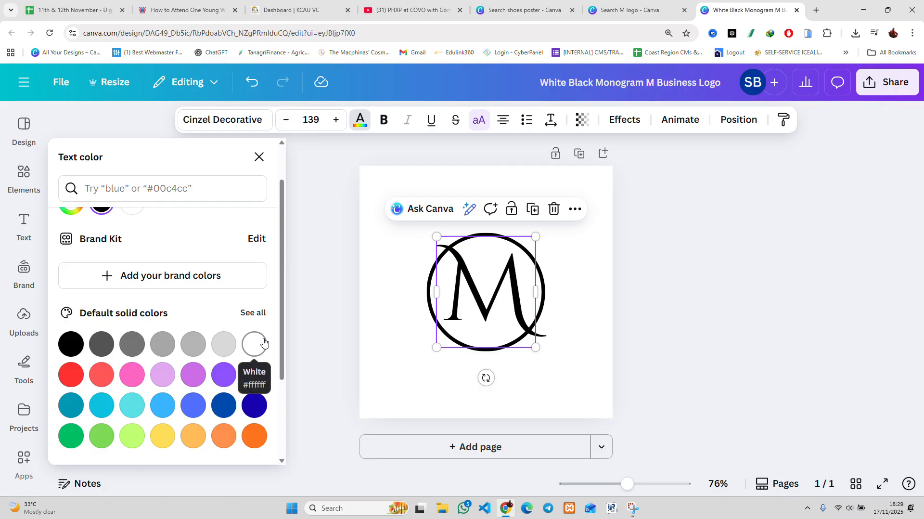
{"action": "left_click_drag", "start_coordinate": [282, 310], "coordinate": [289, 282]}
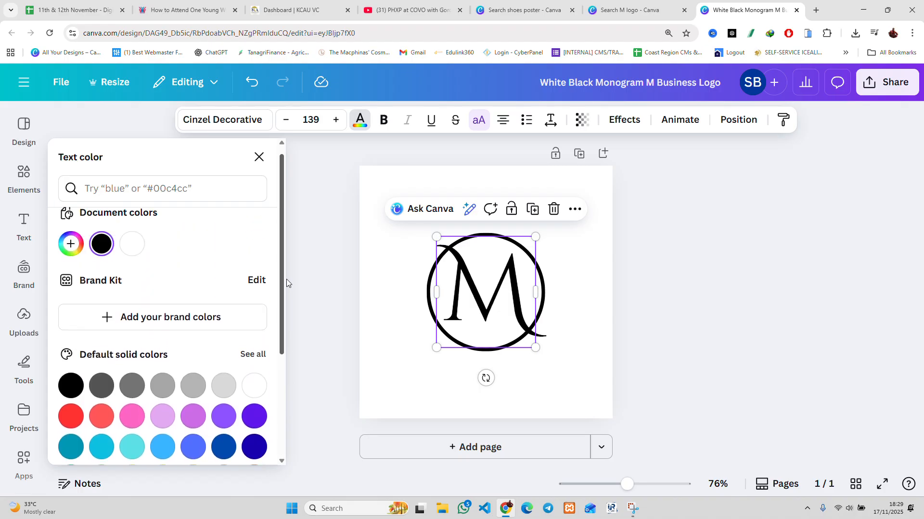
{"action": "left_click", "coordinate": [142, 193]}
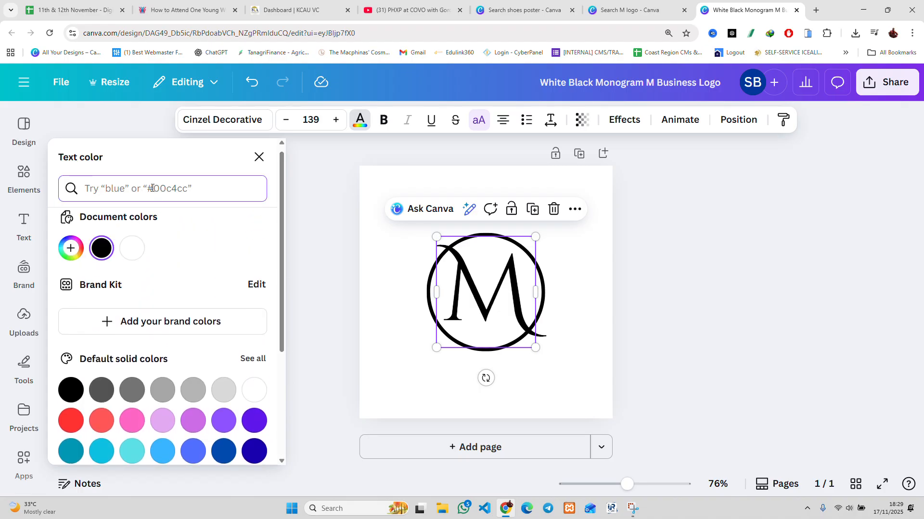
{"action": "type", "text": "RED"}
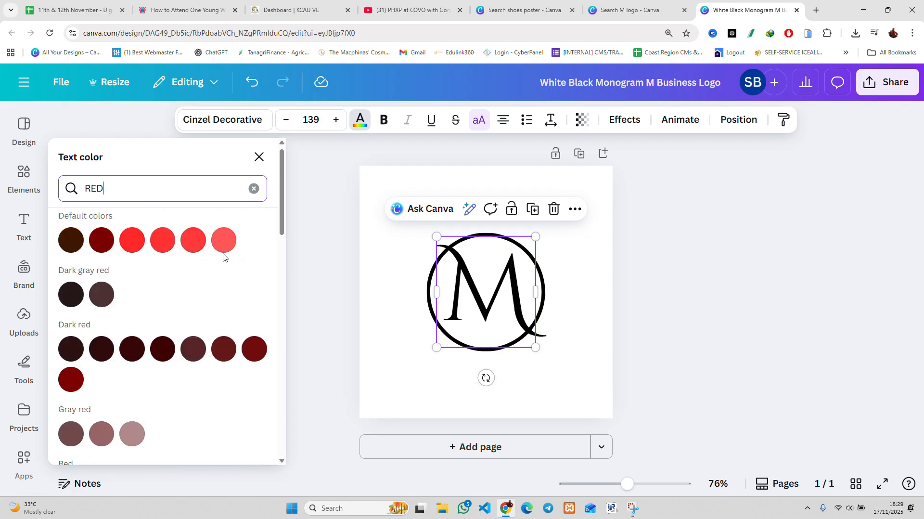
{"action": "left_click", "coordinate": [164, 241]}
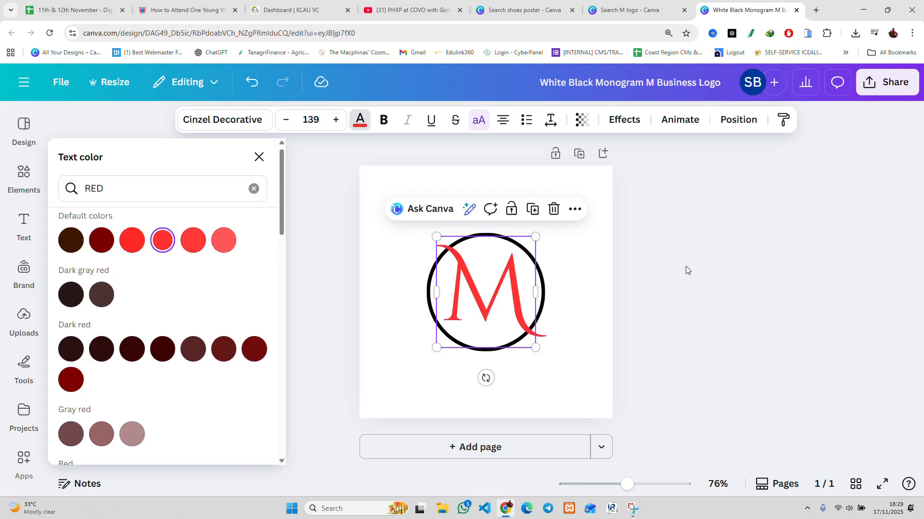
{"action": "left_click", "coordinate": [717, 266]}
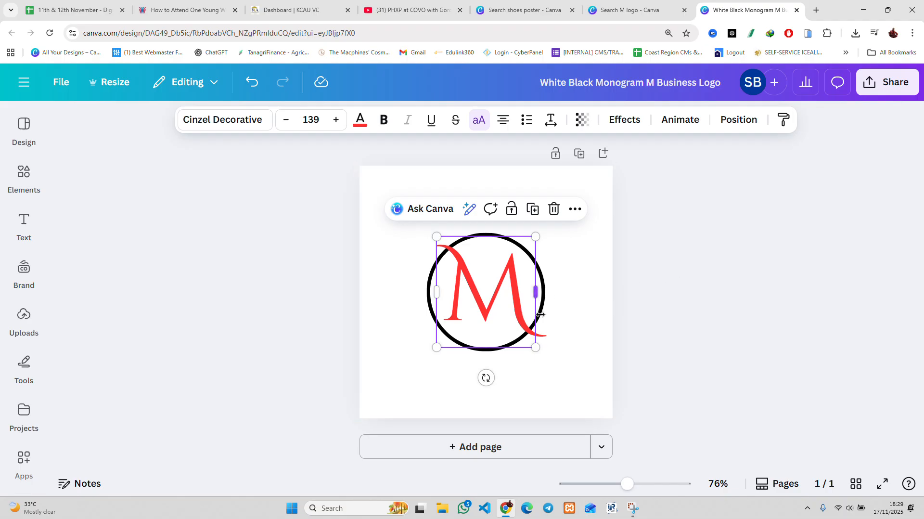
{"action": "left_click", "coordinate": [704, 295]}
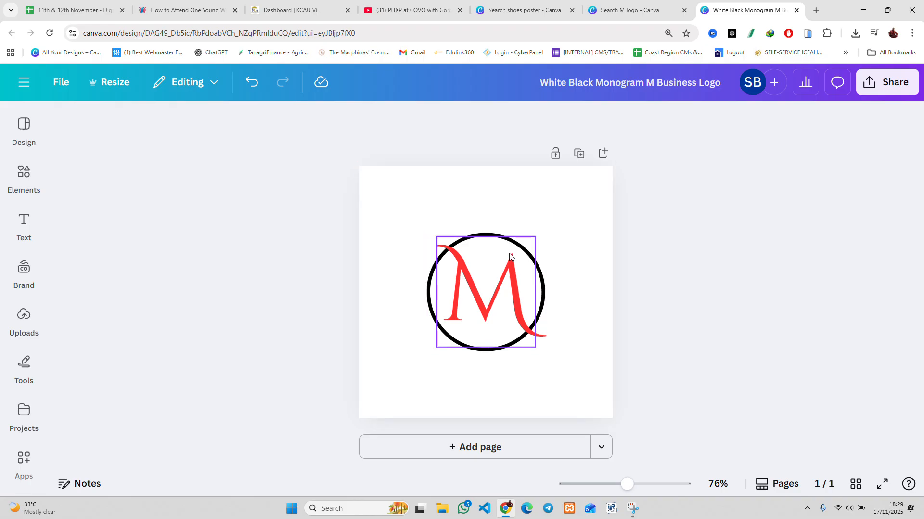
Recolor the circle around the M with the document's bright red #ff3131, and undo that color change
{"action": "left_click", "coordinate": [493, 239]}
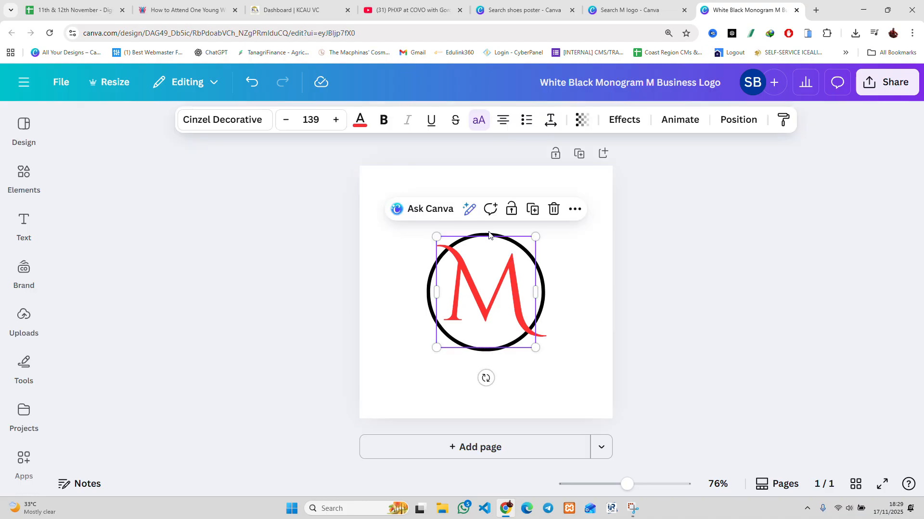
{"action": "left_click", "coordinate": [431, 262]}
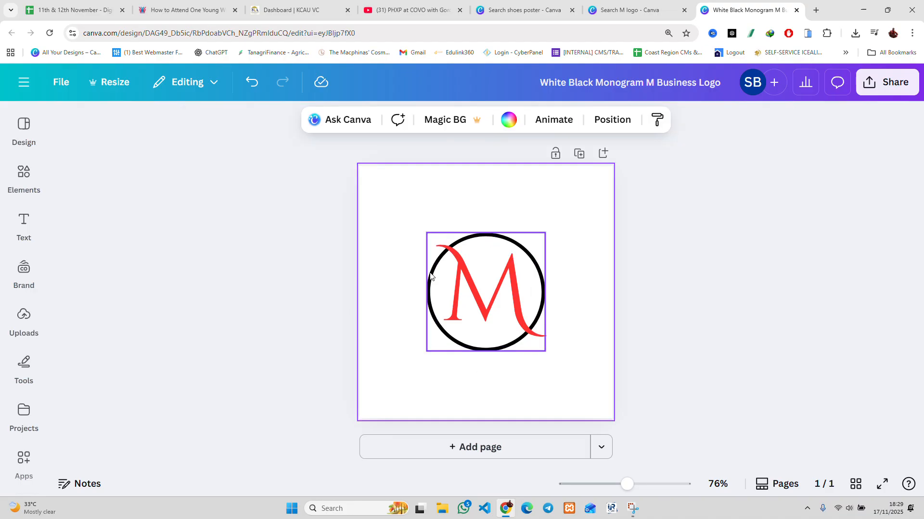
{"action": "left_click", "coordinate": [428, 273]}
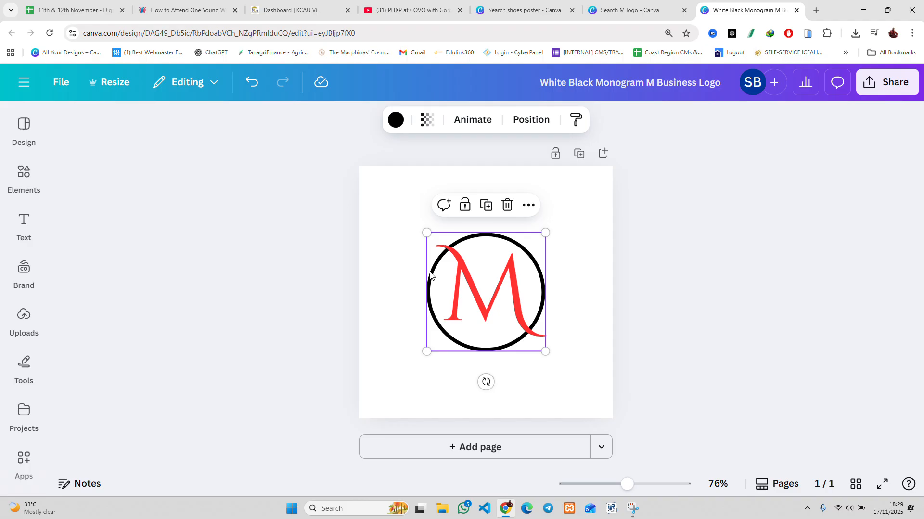
{"action": "left_click", "coordinate": [394, 121]}
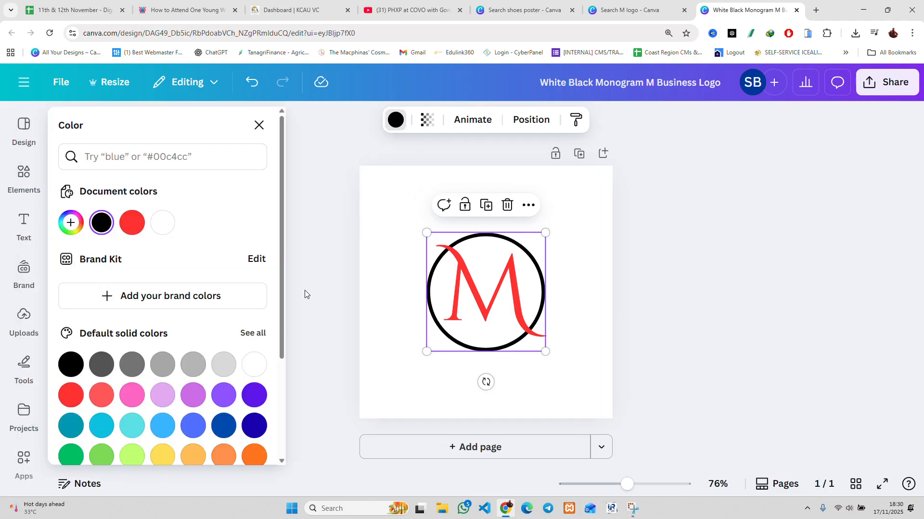
{"action": "left_click", "coordinate": [132, 223]}
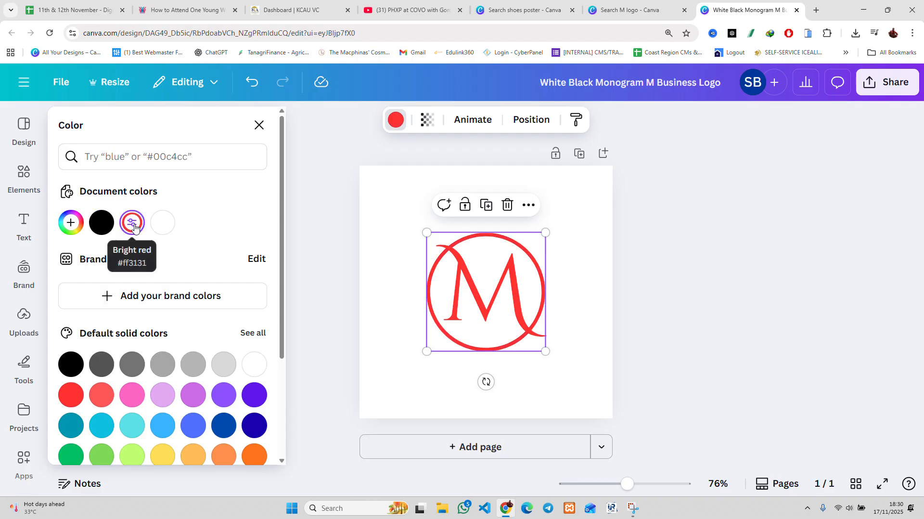
{"action": "left_click", "coordinate": [729, 229]}
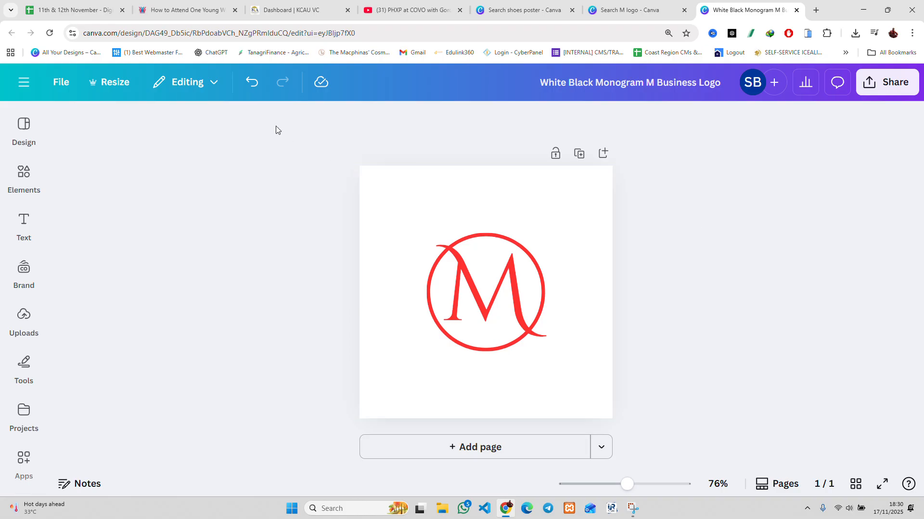
{"action": "left_click", "coordinate": [256, 85]}
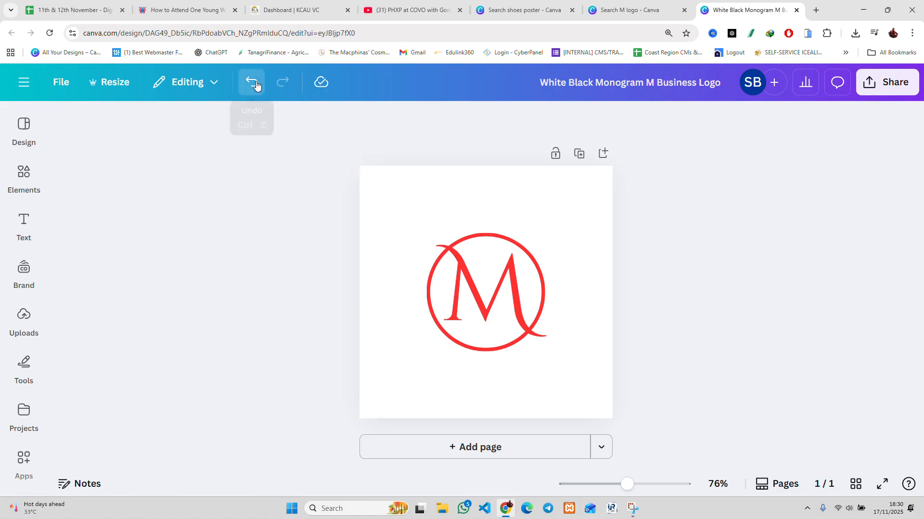
Search the text colors for YELLOW and recolor the letter M with the default yellow #ffde59
{"action": "left_click", "coordinate": [491, 289]}
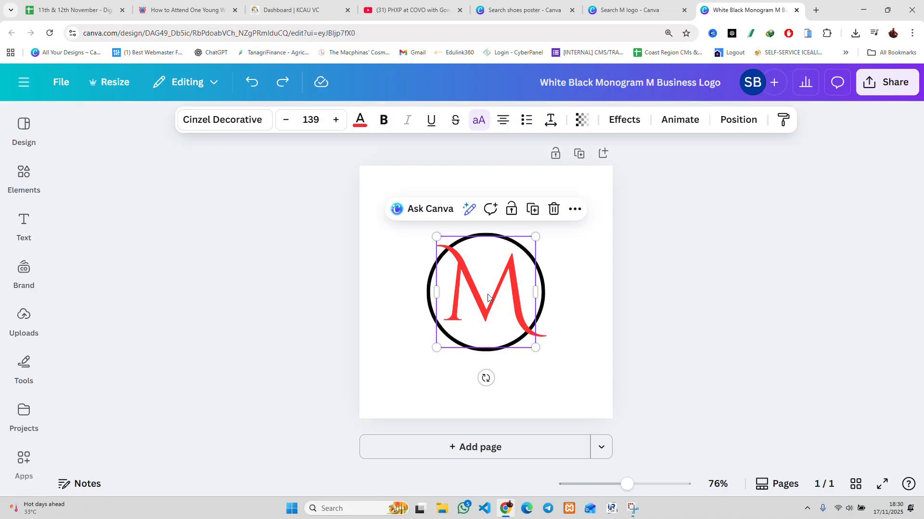
{"action": "left_click", "coordinate": [360, 119]}
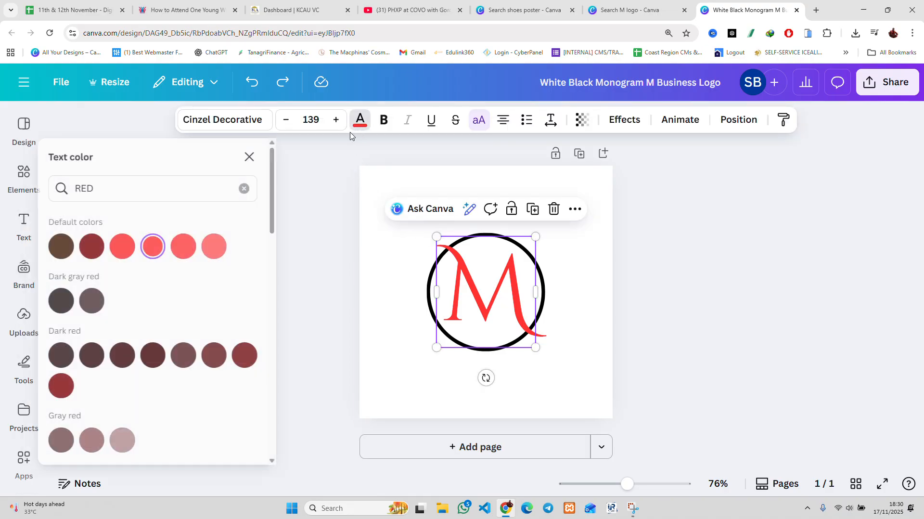
{"action": "left_click", "coordinate": [254, 188]}
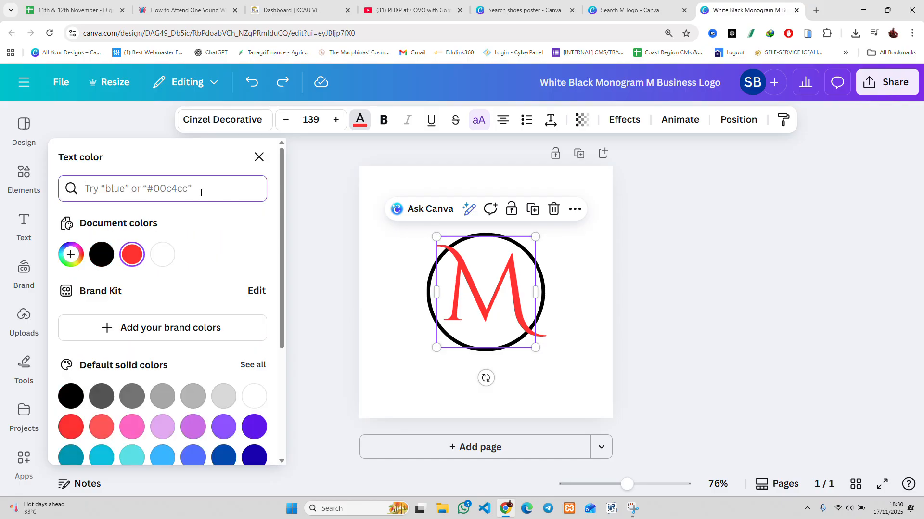
{"action": "type", "text": "YELLOW"}
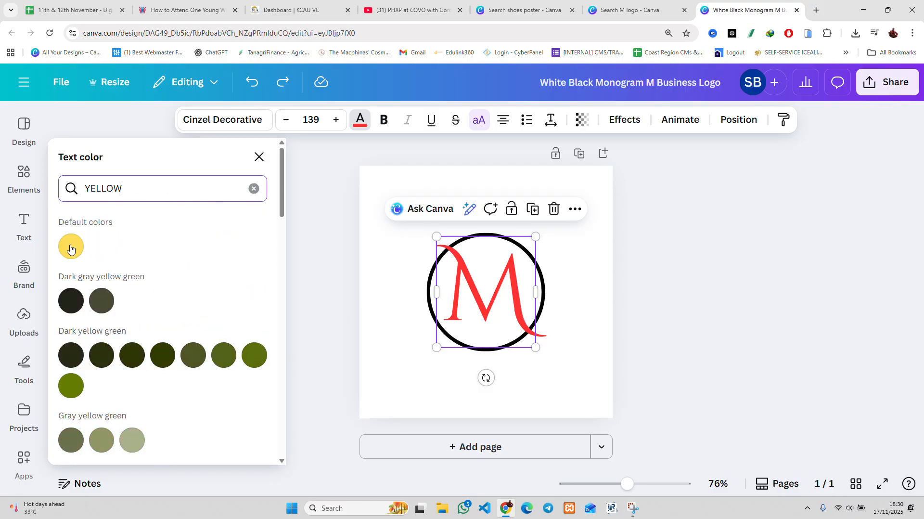
{"action": "left_click", "coordinate": [70, 247]}
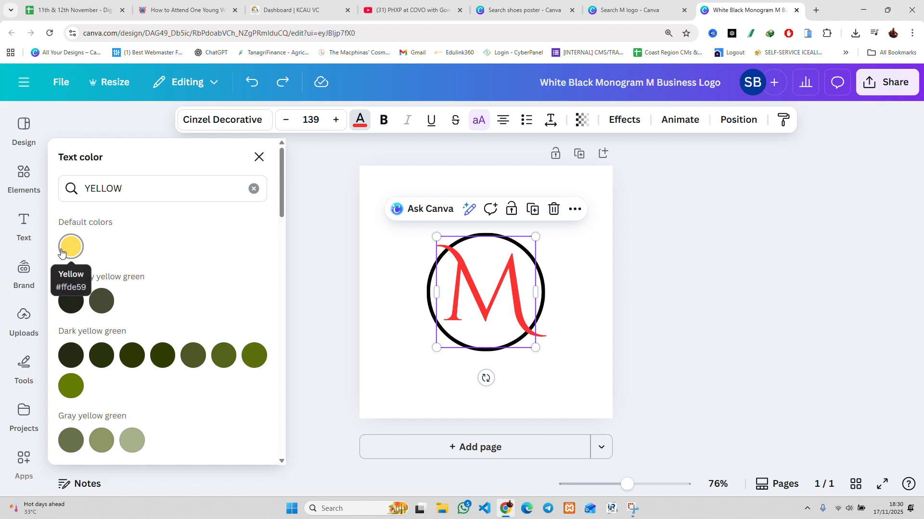
{"action": "left_click", "coordinate": [624, 265]}
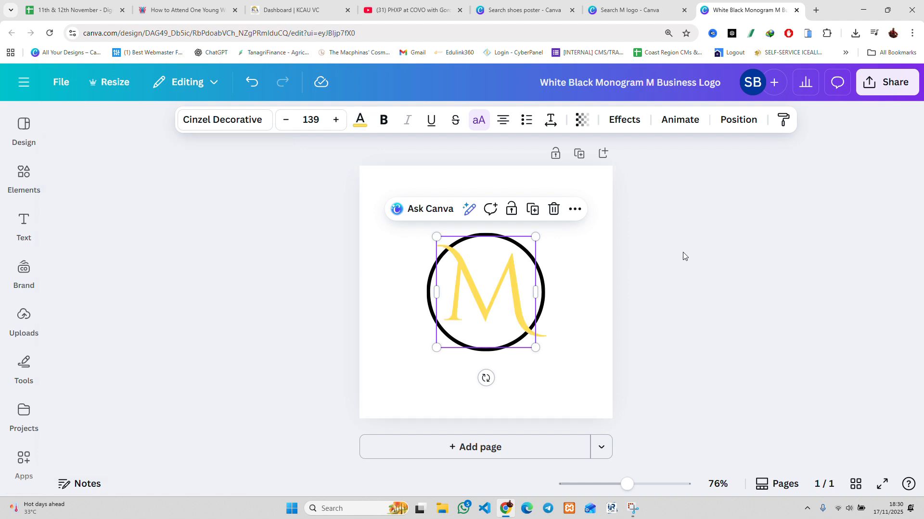
{"action": "left_click", "coordinate": [683, 255]}
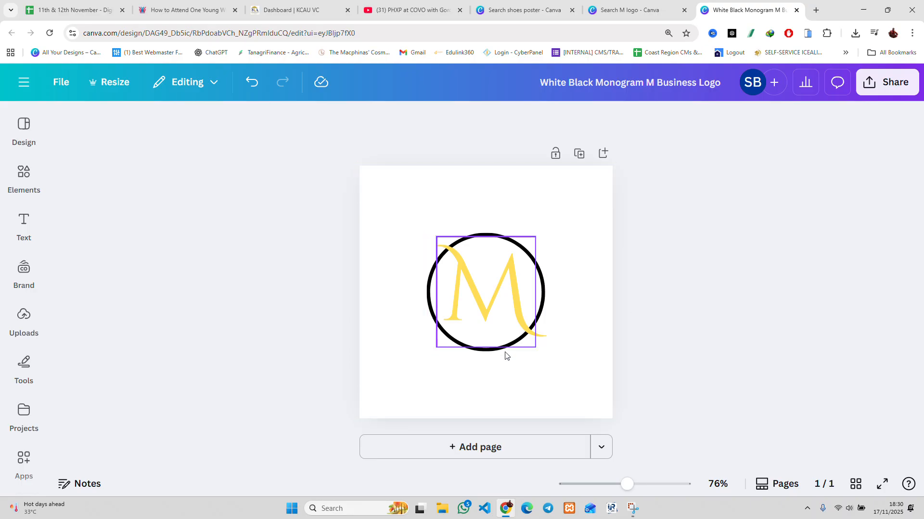
Move the letter M and the black circle slightly up the page, keeping the letter centered inside the circle
{"action": "left_click_drag", "start_coordinate": [491, 331], "coordinate": [489, 306]}
{"action": "left_click", "coordinate": [489, 334]}
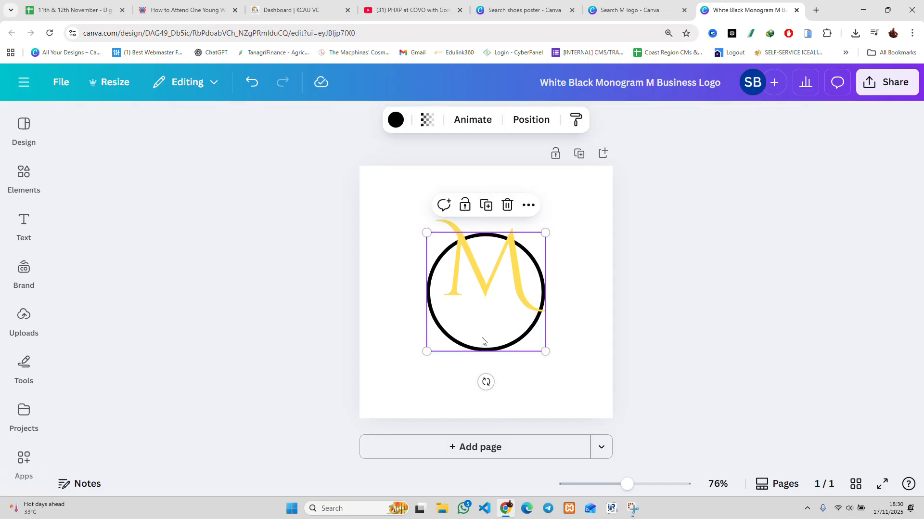
{"action": "left_click_drag", "start_coordinate": [482, 341], "coordinate": [481, 326]}
{"action": "left_click", "coordinate": [498, 288]}
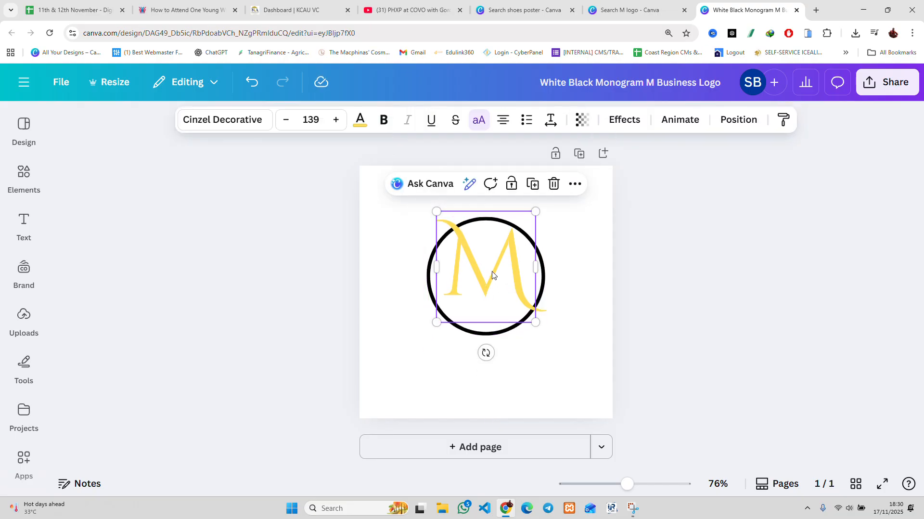
{"action": "left_click_drag", "start_coordinate": [491, 274], "coordinate": [494, 283]}
{"action": "left_click", "coordinate": [657, 278]}
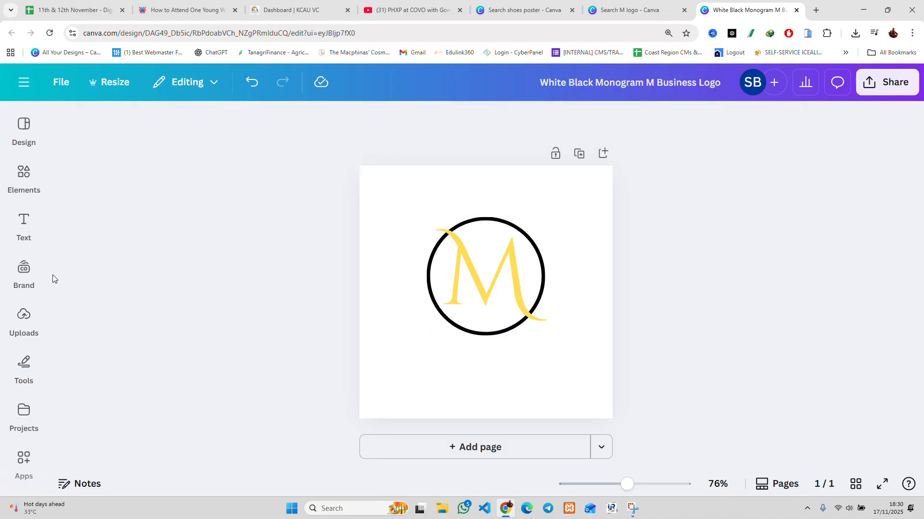
Add a text box below the circle and replace its placeholder text with MACLEANS
{"action": "left_click", "coordinate": [23, 222]}
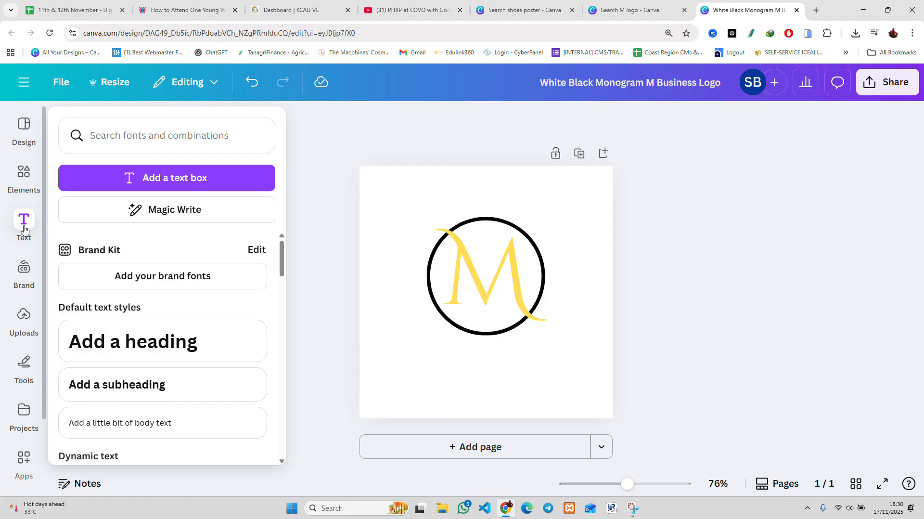
{"action": "left_click", "coordinate": [178, 180]}
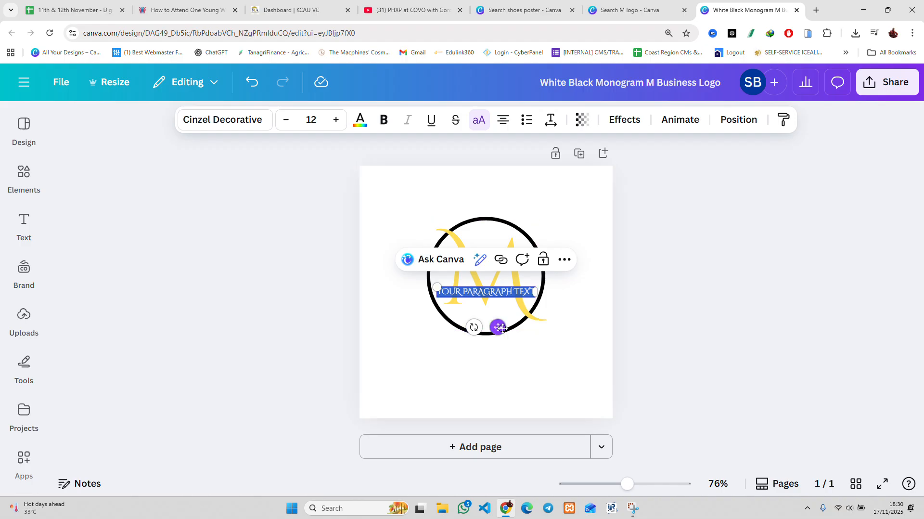
{"action": "left_click_drag", "start_coordinate": [502, 328], "coordinate": [497, 391]}
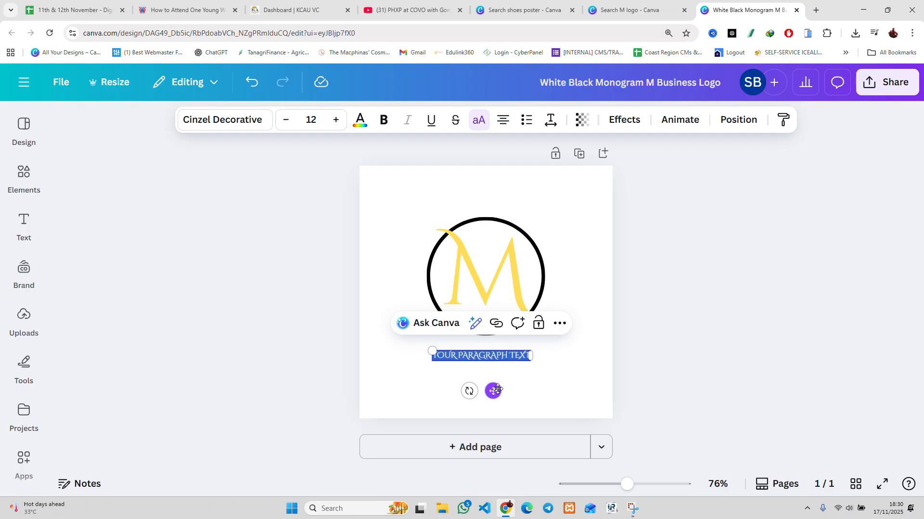
{"action": "triple_click", "coordinate": [493, 358]}
{"action": "key", "text": "BackSpace"}
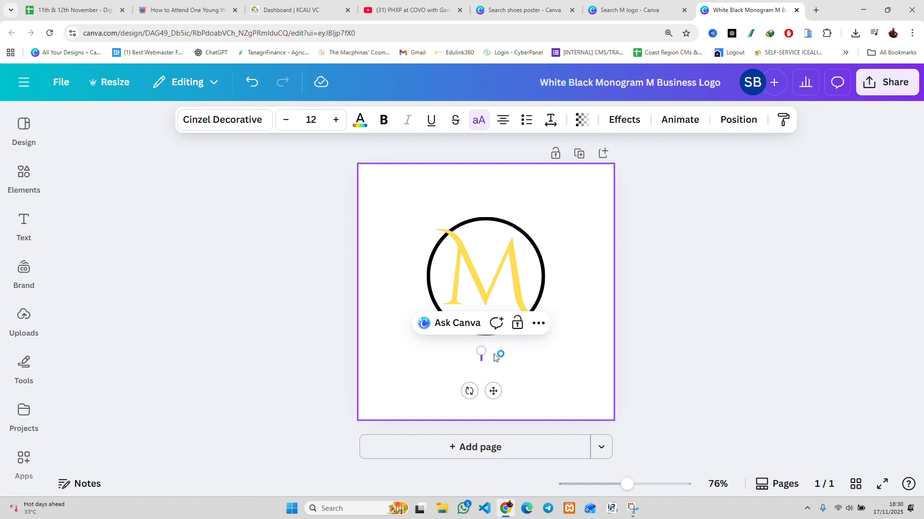
{"action": "type", "text": "MACLEANS"}
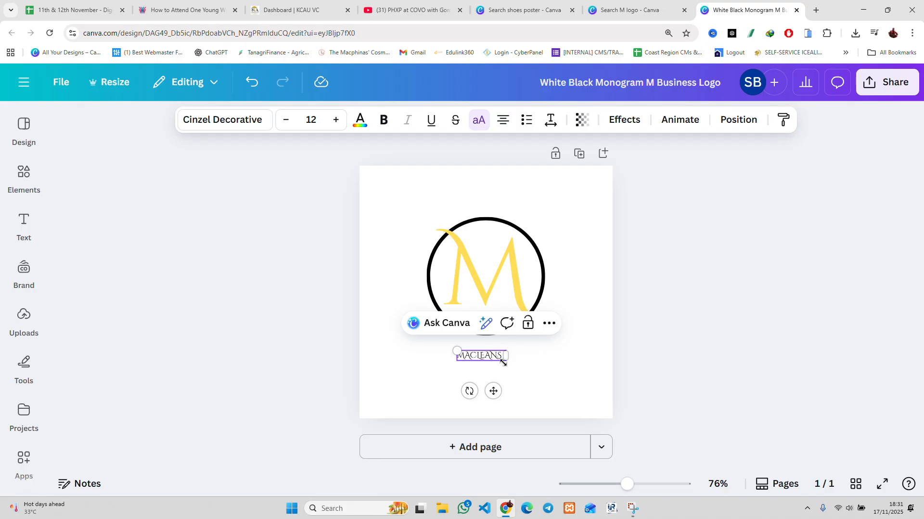
Extend the text below the circle so that it reads MACLEANS FASHION
{"action": "type", "text": "E"}
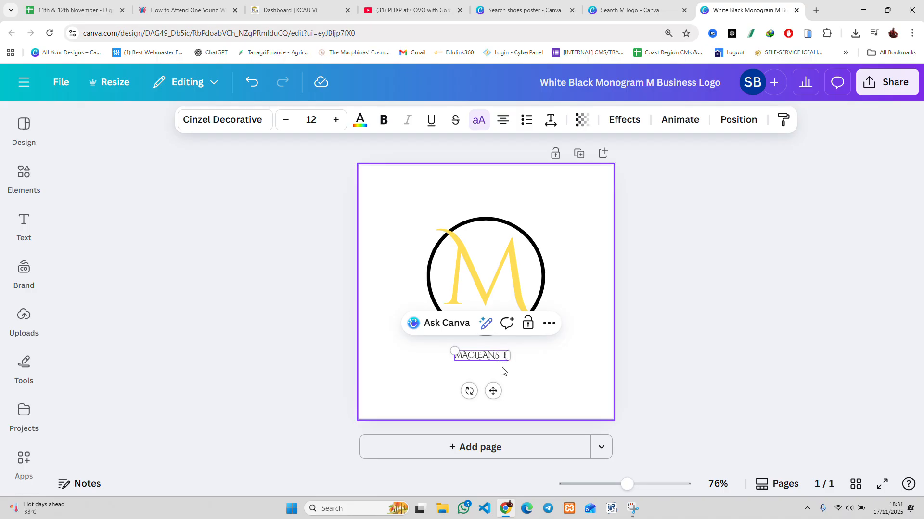
{"action": "type", "text": "A"}
{"action": "type", "text": "TI"}
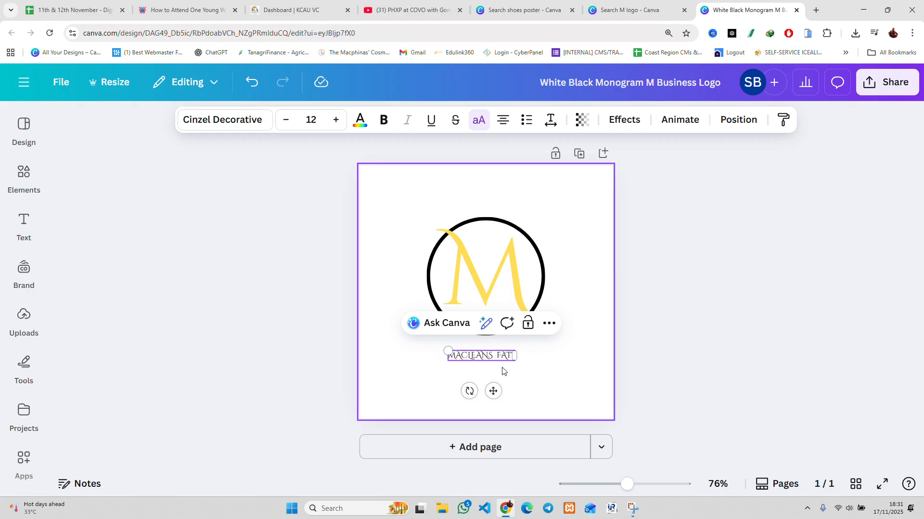
{"action": "key", "text": "BackSpace"}
{"action": "type", "text": "SHIO"}
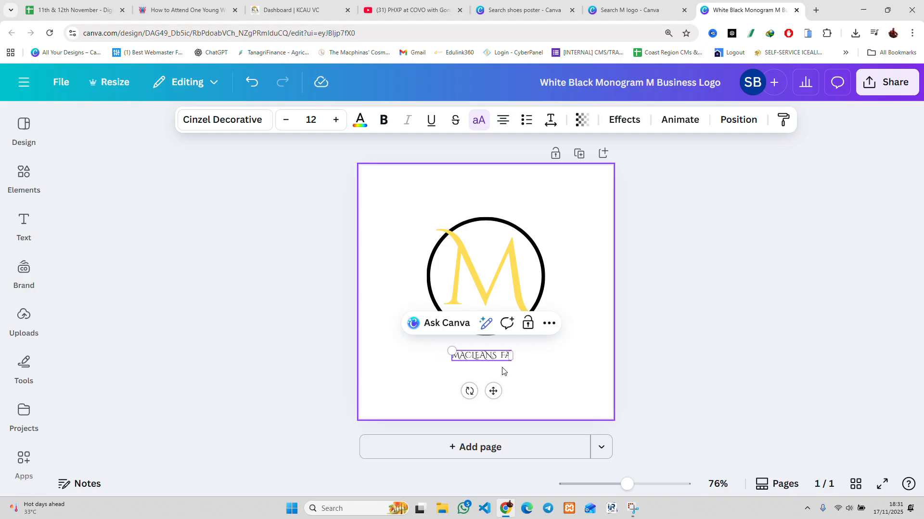
{"action": "type", "text": "N"}
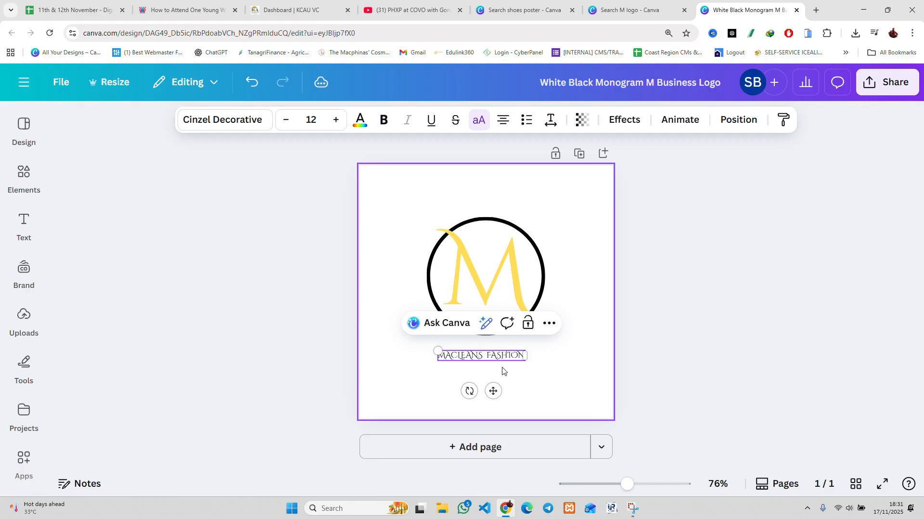
{"action": "left_click", "coordinate": [762, 346]}
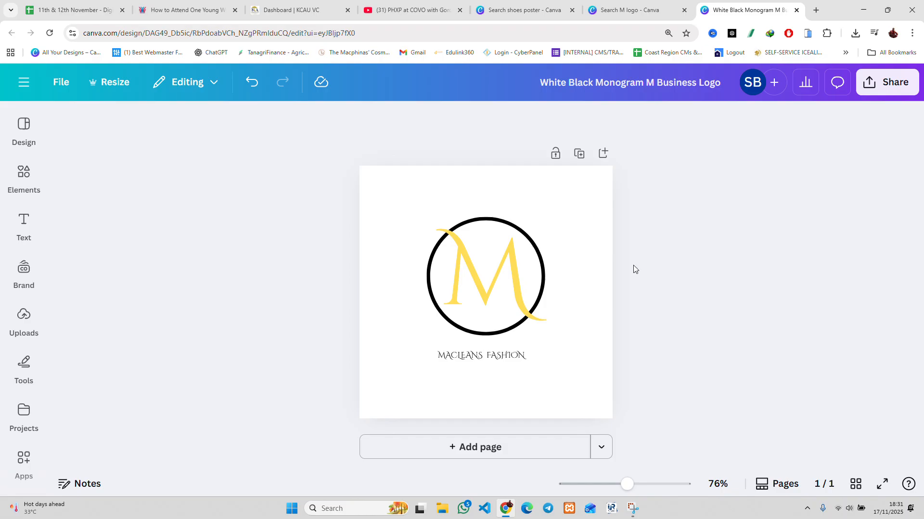
Add the letter F after the yellow M in the monogram text
{"action": "left_click_drag", "start_coordinate": [628, 483], "coordinate": [654, 487]}
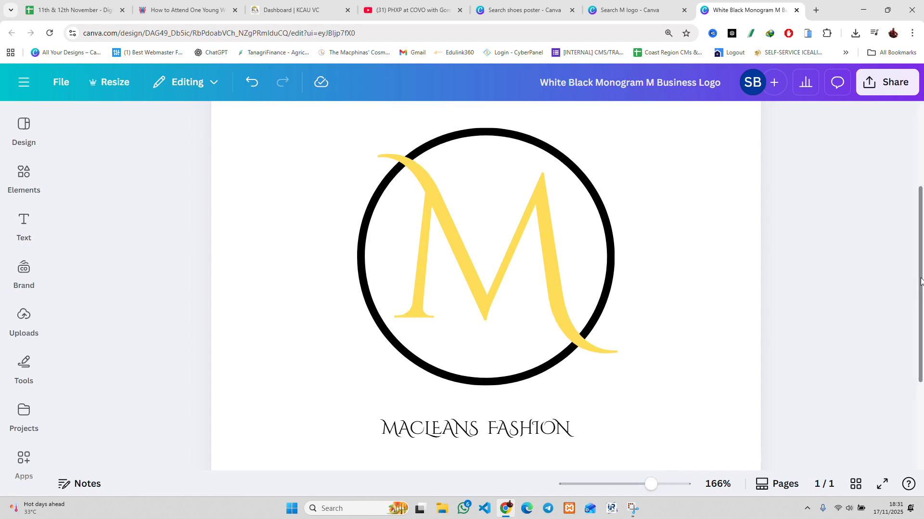
{"action": "left_click", "coordinate": [912, 32]}
{"action": "left_click", "coordinate": [844, 245]}
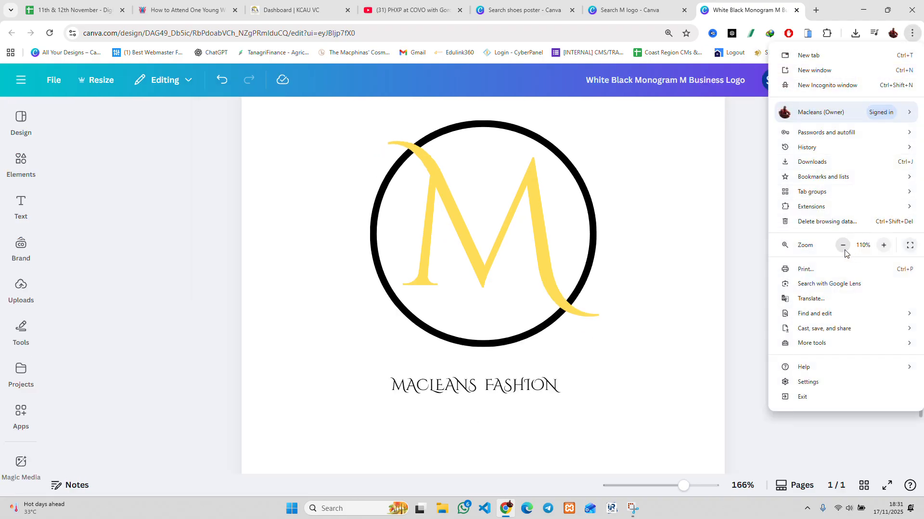
{"action": "left_click", "coordinate": [760, 194]}
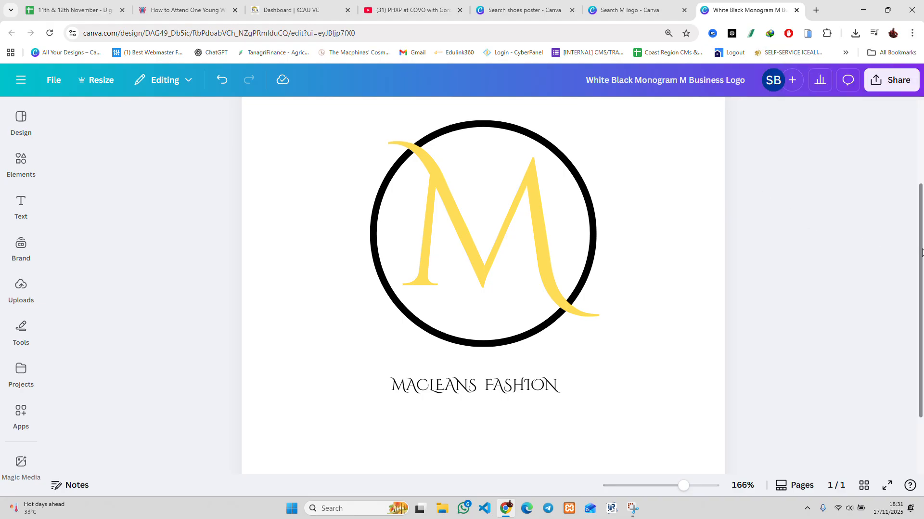
{"action": "left_click", "coordinate": [475, 267]}
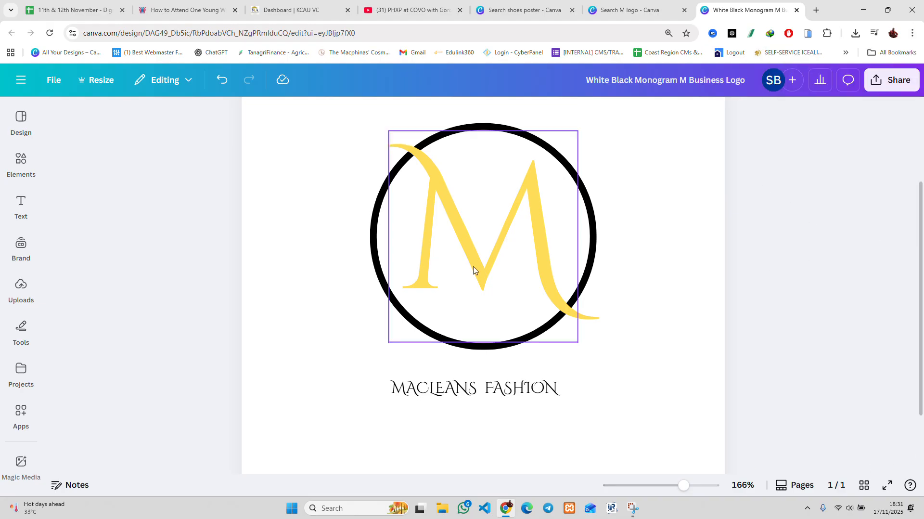
{"action": "left_click", "coordinate": [530, 241]}
{"action": "left_click", "coordinate": [547, 238]}
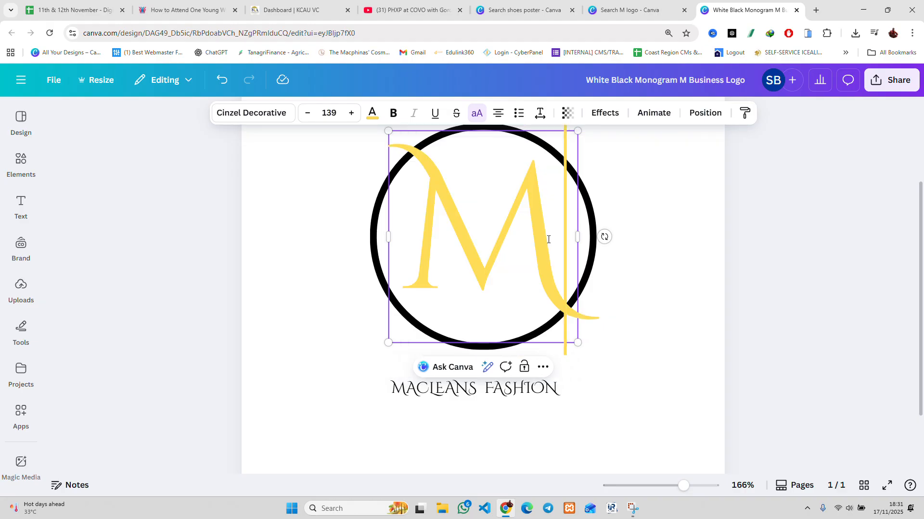
{"action": "key", "text": "Return"}
{"action": "type", "text": "F"}
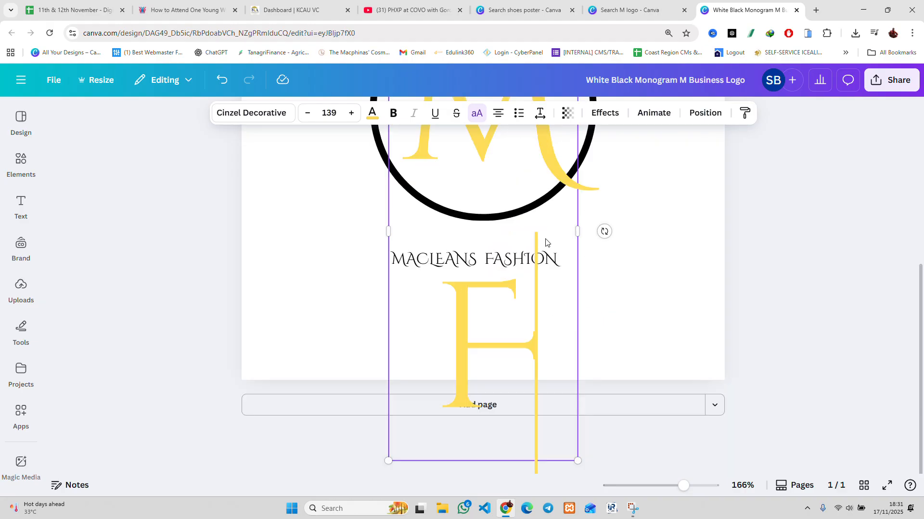
{"action": "left_click", "coordinate": [626, 230]}
Set the font size of the yellow monogram letters to 100
{"action": "scroll", "coordinate": [922, 259], "scroll_direction": "up", "scroll_amount": 1}
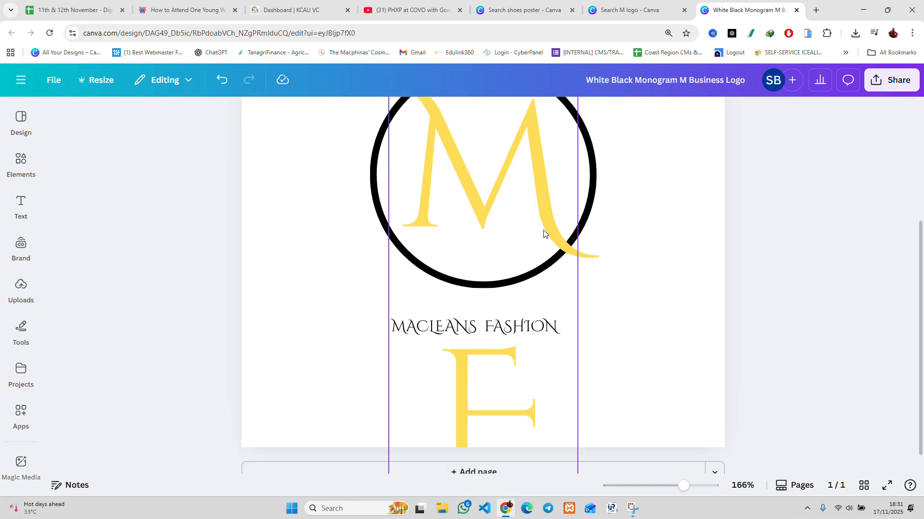
{"action": "left_click", "coordinate": [526, 226]}
{"action": "left_click", "coordinate": [307, 113]}
{"action": "left_click", "coordinate": [308, 112]}
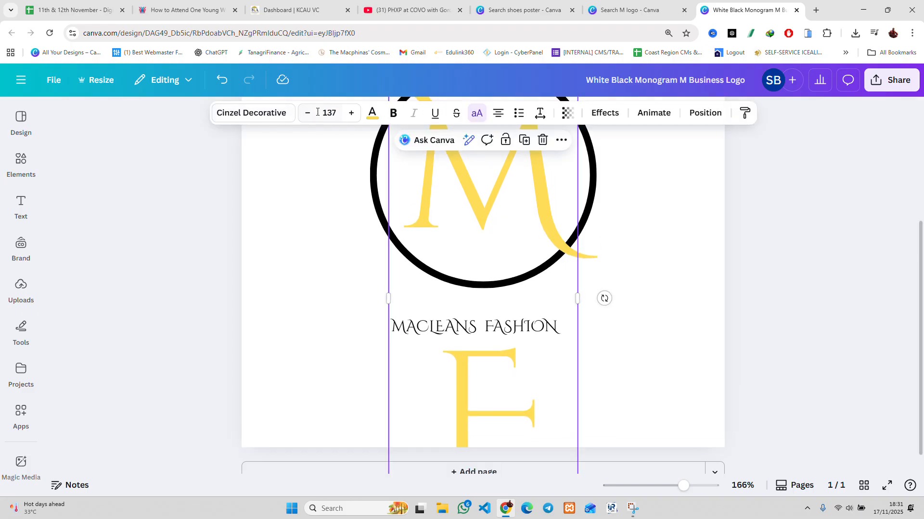
{"action": "left_click", "coordinate": [329, 112]}
{"action": "type", "text": "100"}
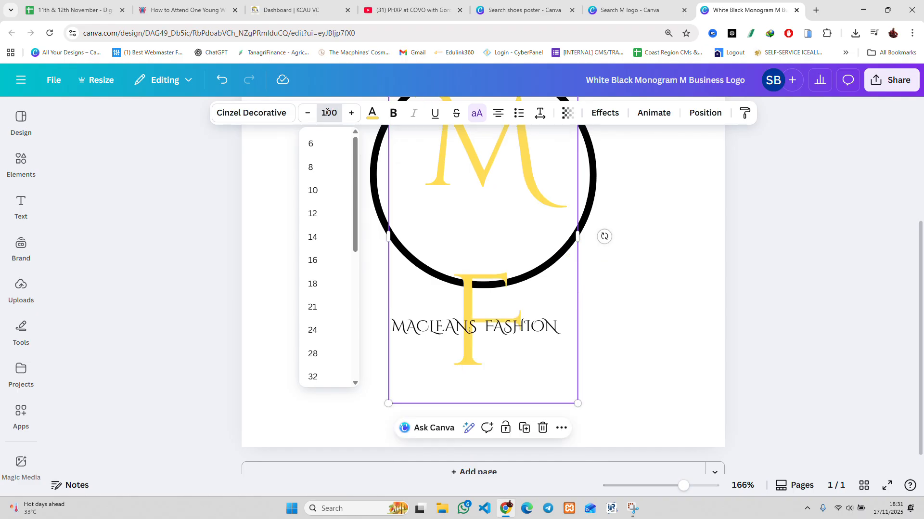
{"action": "key", "text": "Return"}
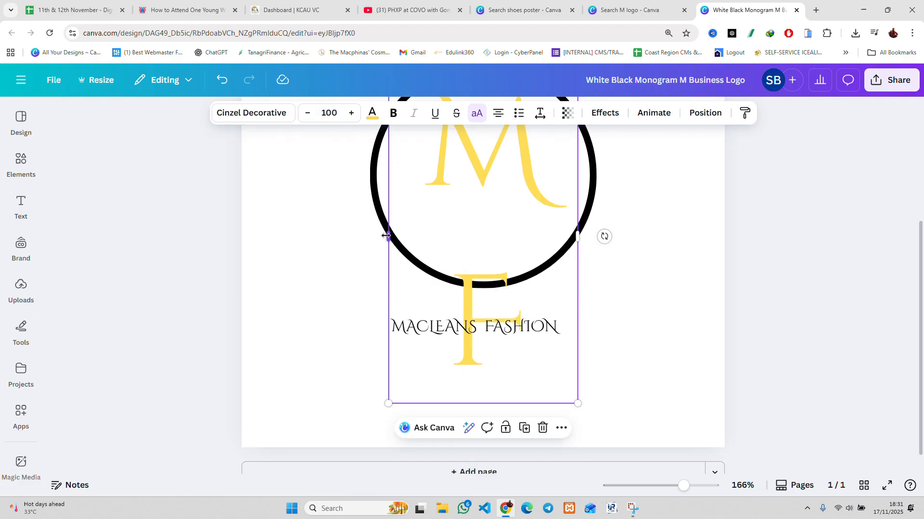
Widen the monogram text box so M and F share one line, and move the letters inside the black circle
{"action": "left_click_drag", "start_coordinate": [388, 235], "coordinate": [352, 223]}
{"action": "scroll", "coordinate": [529, 264], "scroll_direction": "up", "scroll_amount": 2}
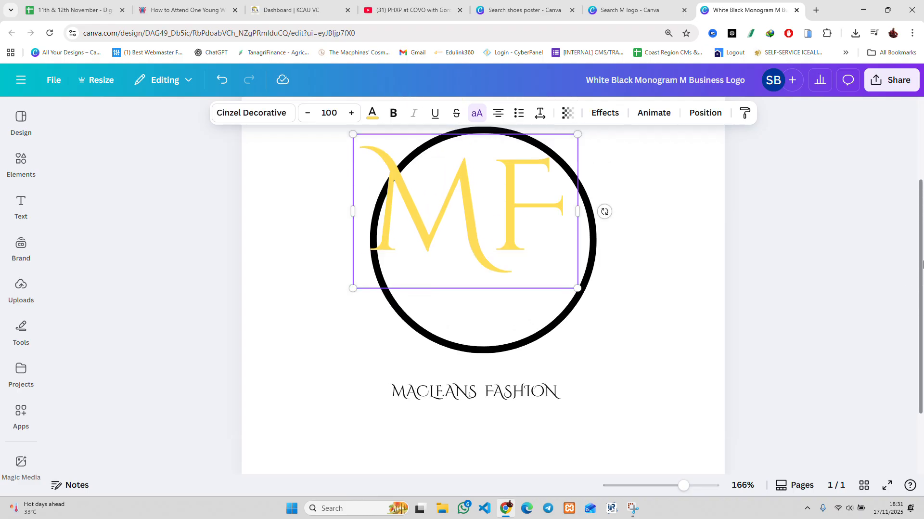
{"action": "left_click", "coordinate": [634, 297]}
{"action": "left_click", "coordinate": [501, 251]}
{"action": "left_click_drag", "start_coordinate": [501, 252], "coordinate": [514, 273]}
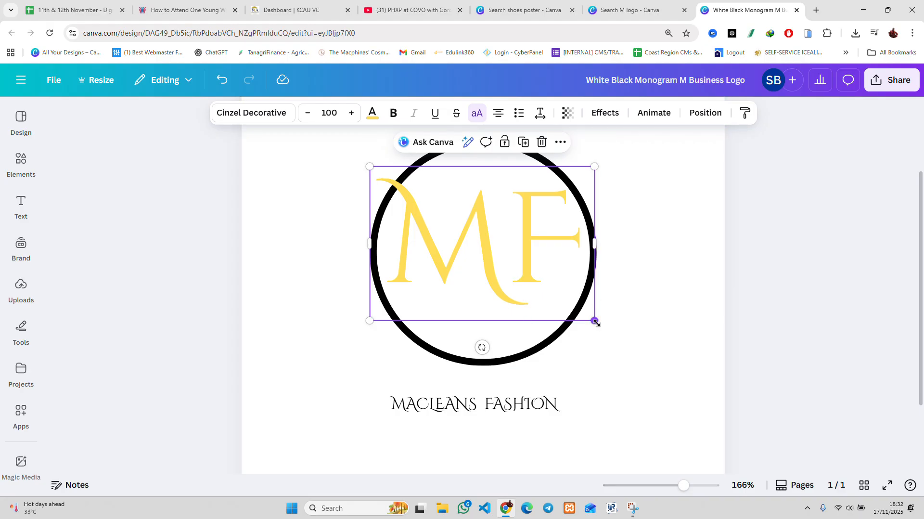
Resize the MF monogram to a font size of about 104 so that it fits the circle
{"action": "left_click_drag", "start_coordinate": [596, 321], "coordinate": [615, 333]}
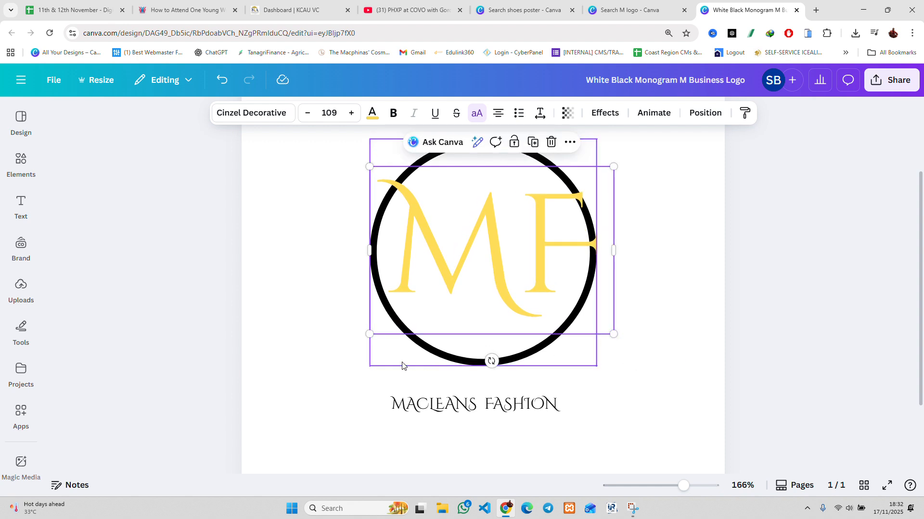
{"action": "left_click", "coordinate": [818, 303]}
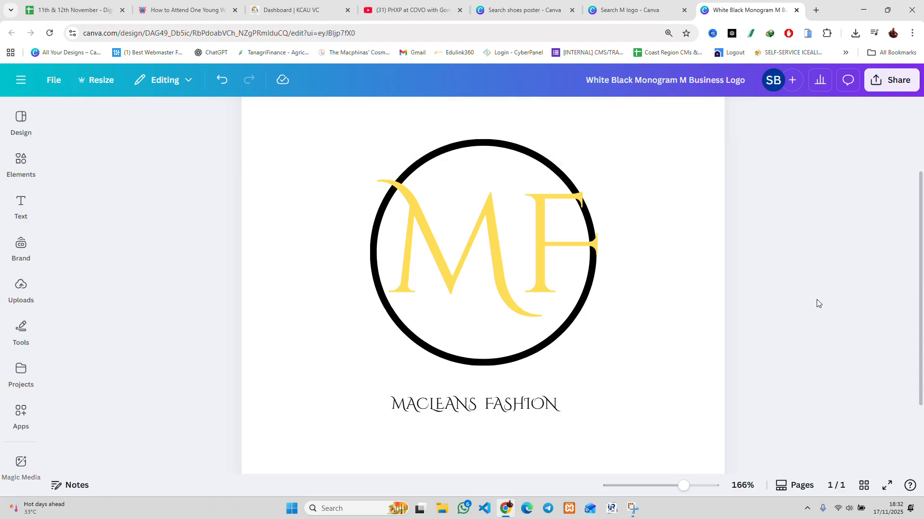
{"action": "left_click", "coordinate": [523, 277]}
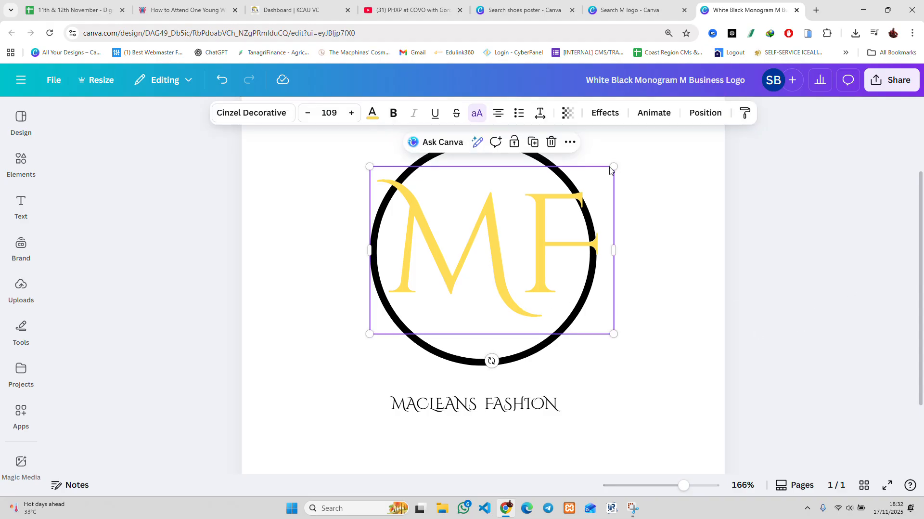
{"action": "left_click_drag", "start_coordinate": [613, 166], "coordinate": [603, 174]}
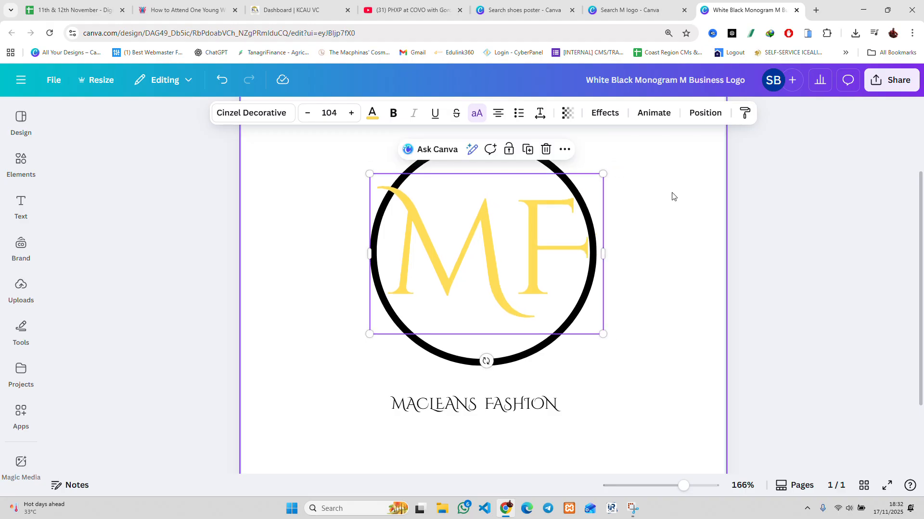
{"action": "left_click", "coordinate": [768, 200]}
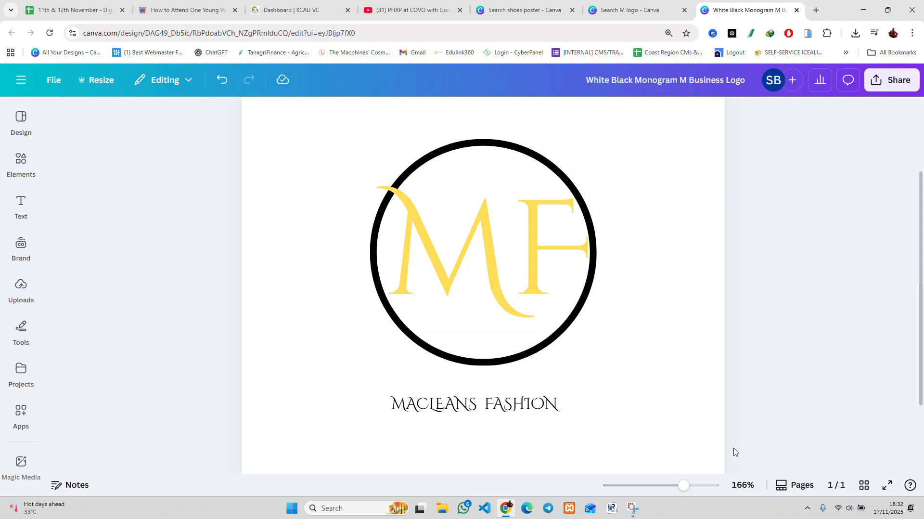
Dismiss the IDM is corrupt message and close the Internet Download Manager page
{"action": "mouse_move", "coordinate": [684, 486]}
{"action": "left_mouse_down"}
{"action": "mouse_move", "coordinate": [663, 498]}
{"action": "mouse_move", "coordinate": [690, 501]}
{"action": "left_mouse_up"}
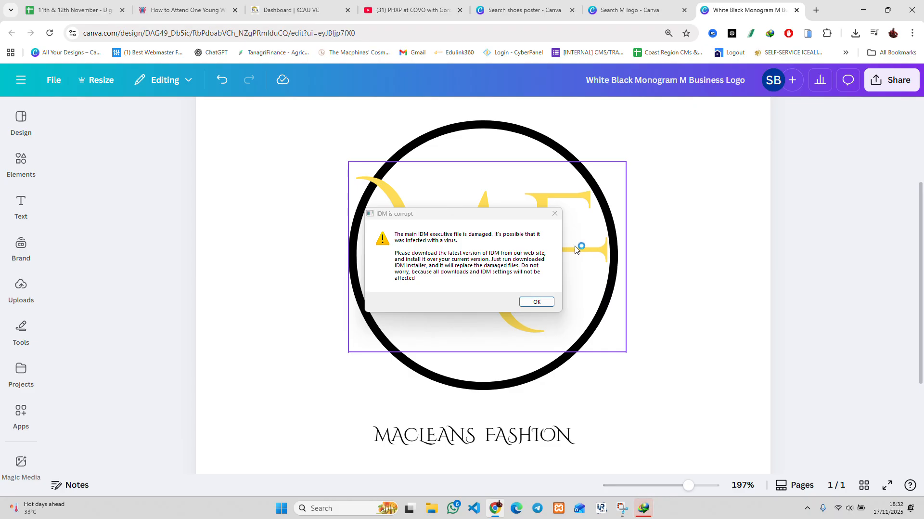
{"action": "left_click", "coordinate": [555, 213]}
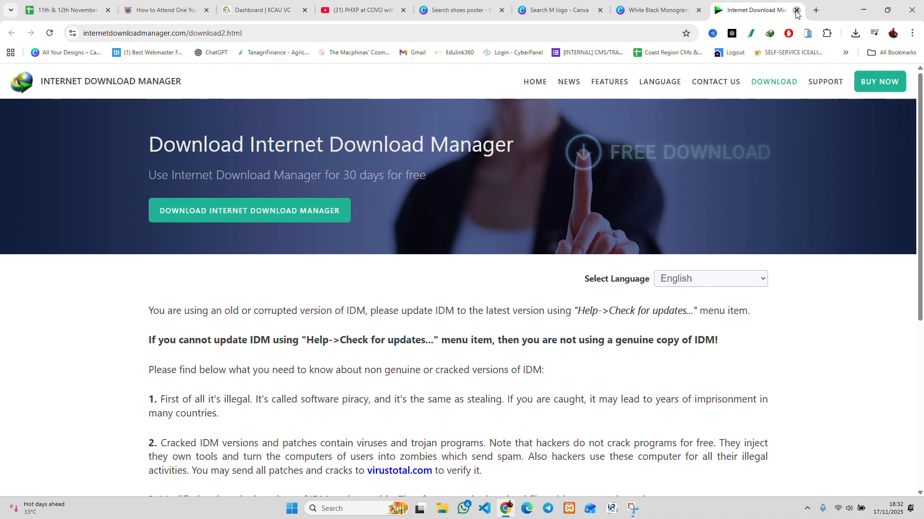
{"action": "left_click", "coordinate": [797, 10]}
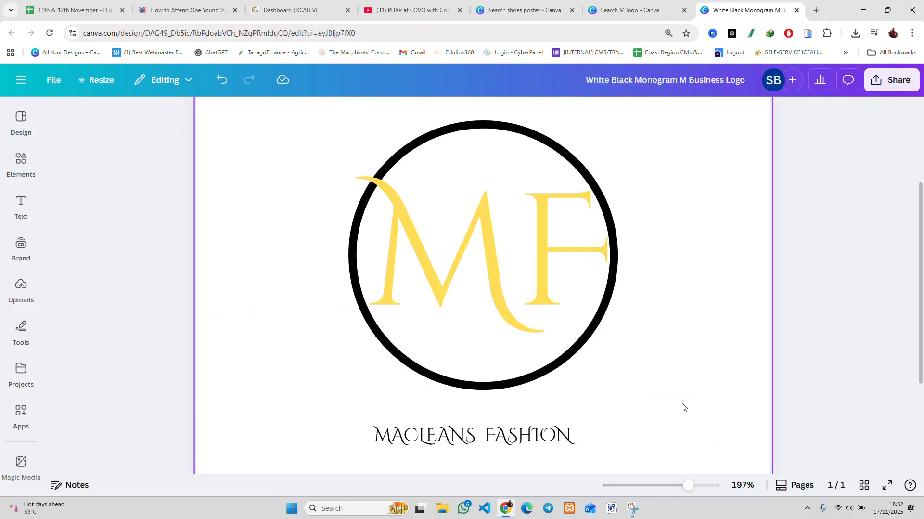
{"action": "left_click", "coordinate": [681, 485]}
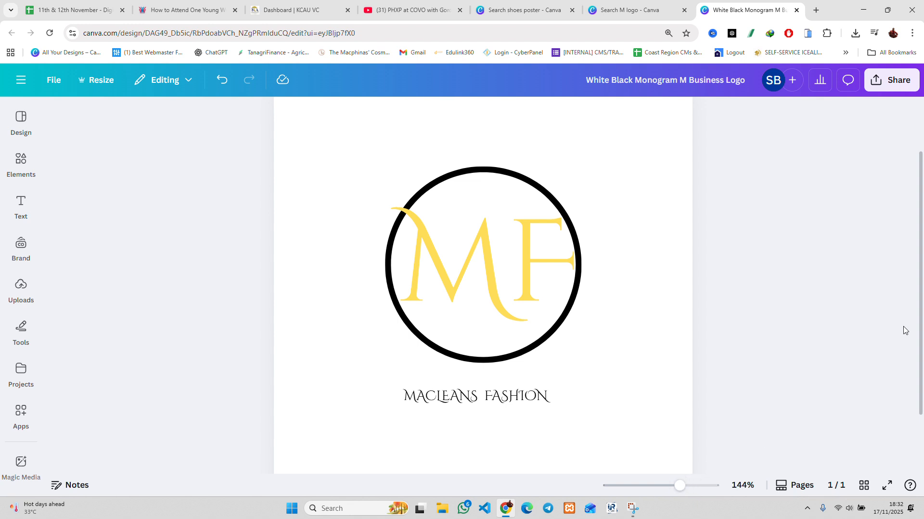
{"action": "mouse_move", "coordinate": [922, 316]}
{"action": "left_mouse_down"}
{"action": "mouse_move", "coordinate": [923, 304]}
{"action": "mouse_move", "coordinate": [922, 312]}
{"action": "left_mouse_up"}
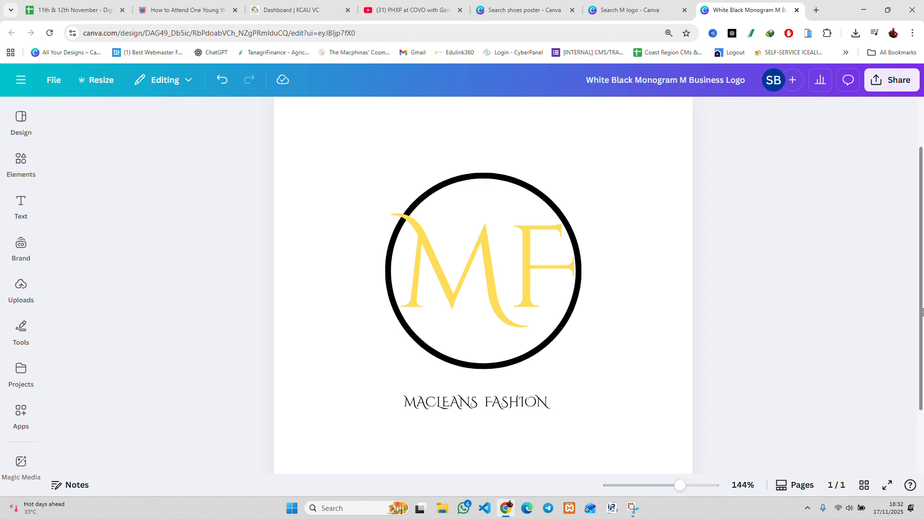
{"action": "left_click", "coordinate": [684, 489]}
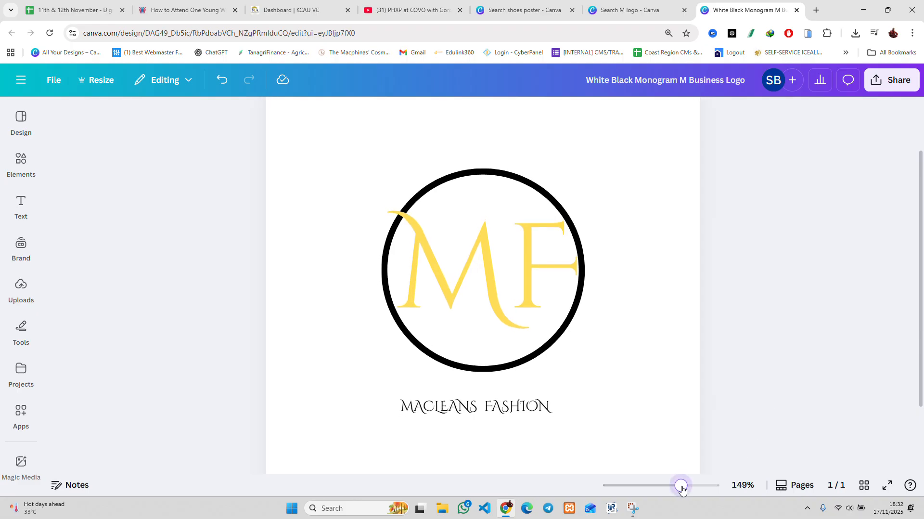
{"action": "left_click_drag", "start_coordinate": [682, 489], "coordinate": [683, 489]}
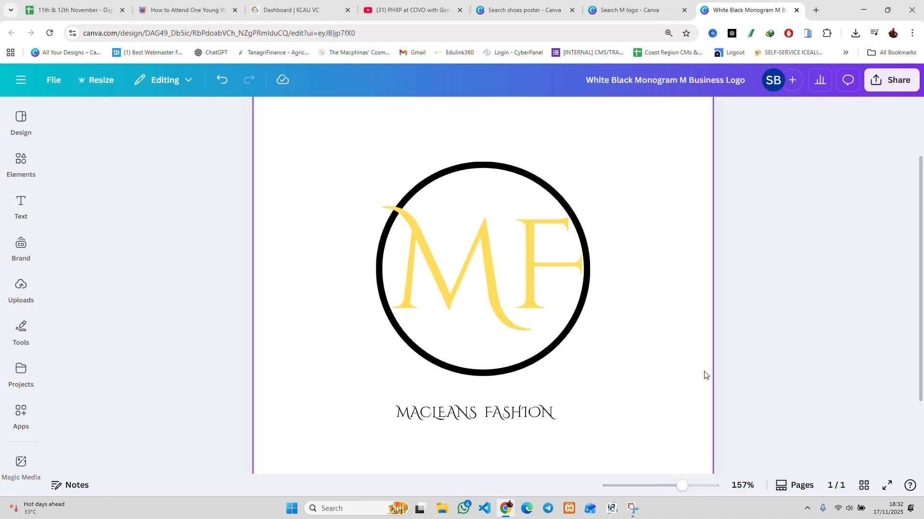
Rename the design as Macleans Logo
{"action": "left_click", "coordinate": [680, 80]}
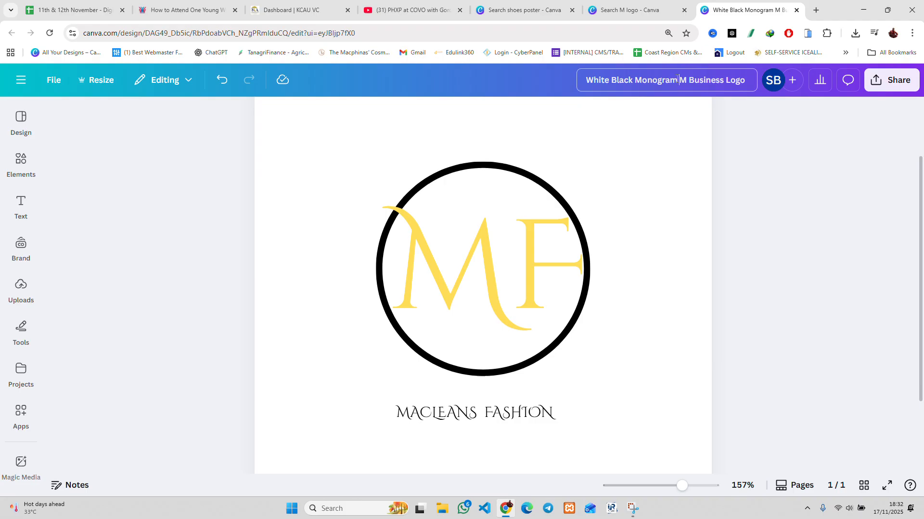
{"action": "left_click_drag", "start_coordinate": [679, 80], "coordinate": [544, 84]}
{"action": "key", "text": "BackSpace"}
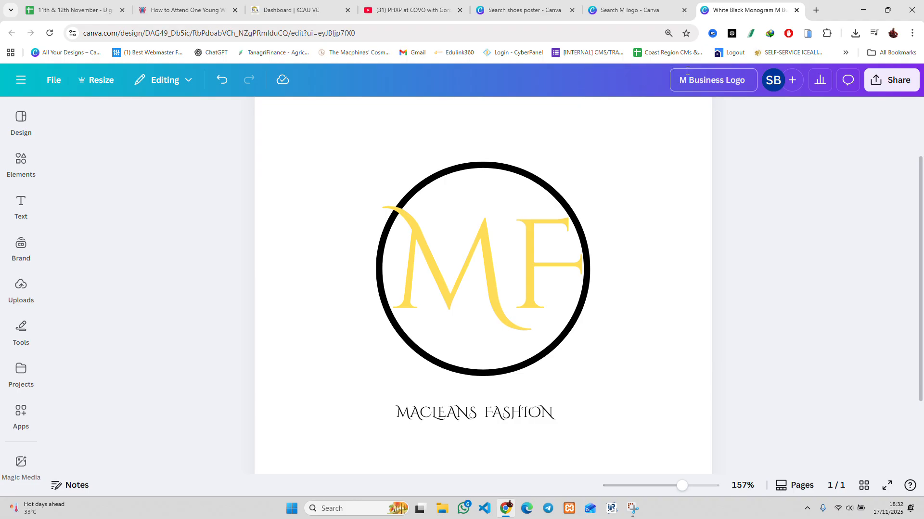
{"action": "left_click_drag", "start_coordinate": [691, 84], "coordinate": [723, 84]}
{"action": "key", "text": "BackSpace"}
{"action": "type", "text": "acleans"}
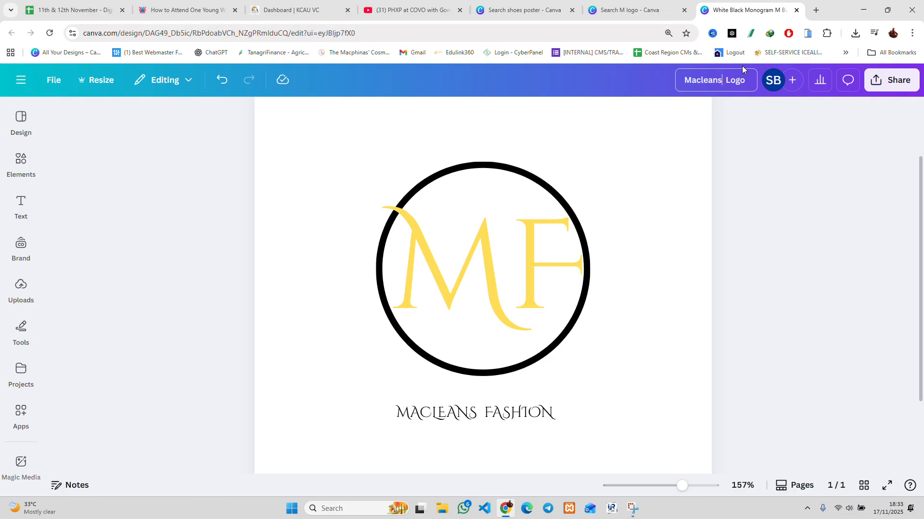
{"action": "left_click", "coordinate": [201, 246]}
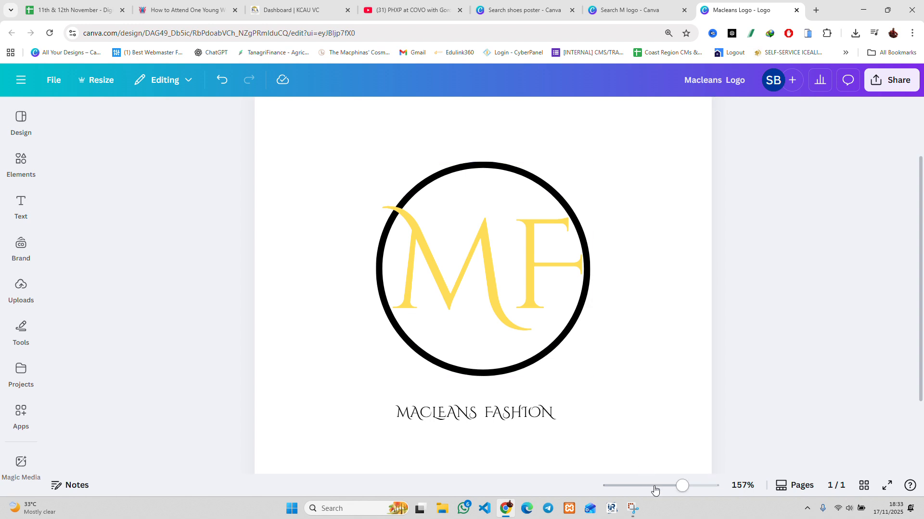
Download the Macleans Logo design as a PNG with a transparent background after reviewing the available file types
{"action": "left_click_drag", "start_coordinate": [681, 486], "coordinate": [673, 492]}
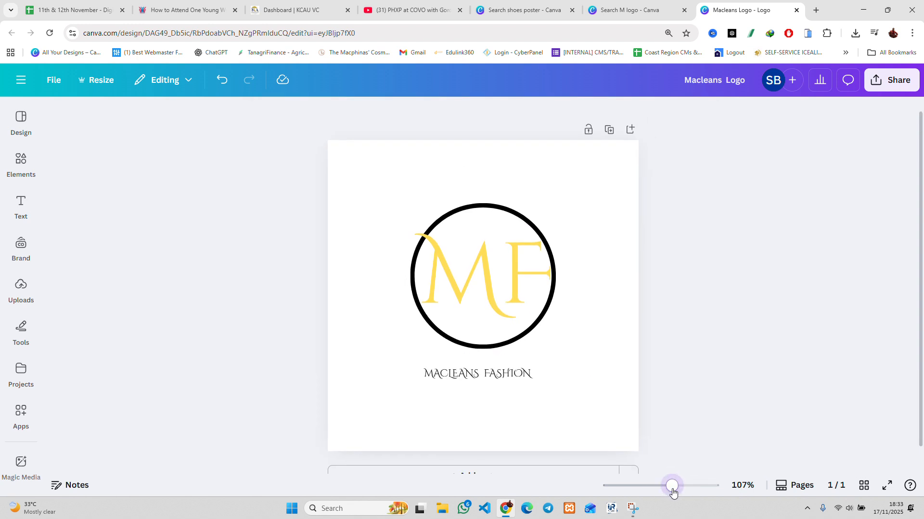
{"action": "left_click", "coordinate": [57, 87]}
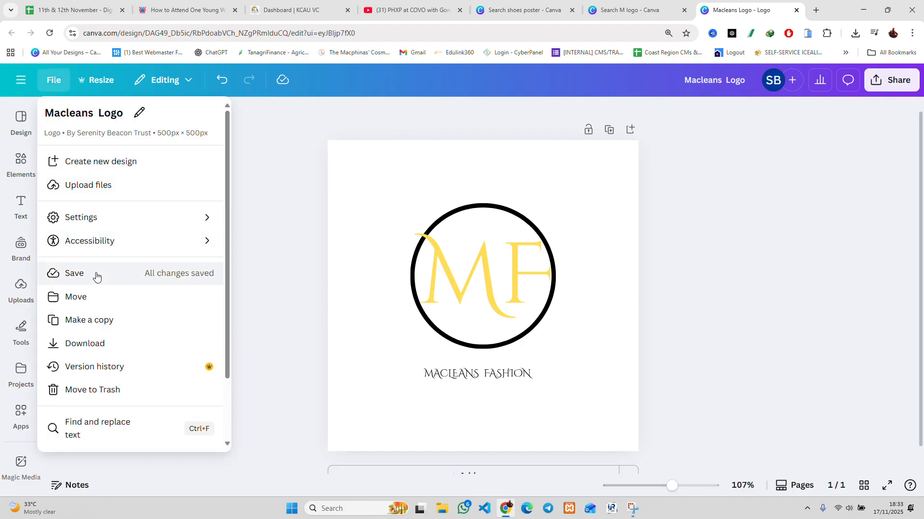
{"action": "left_click", "coordinate": [118, 343]}
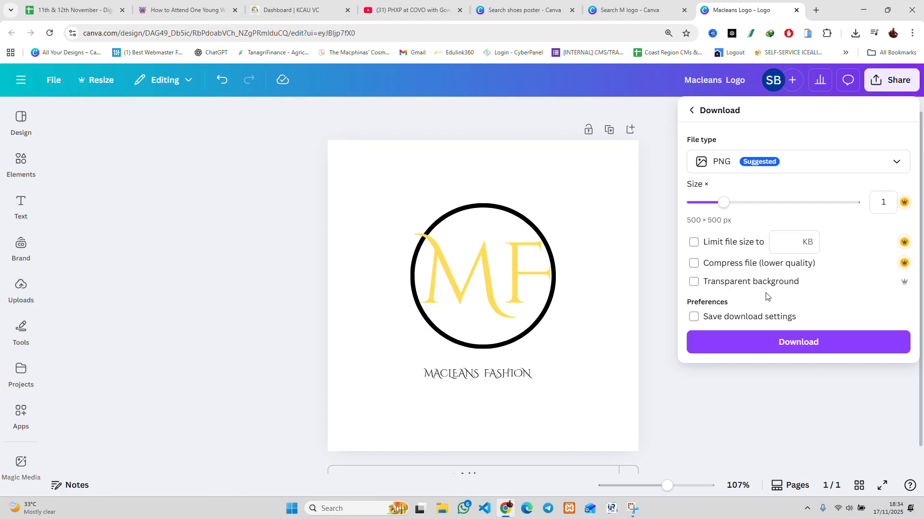
{"action": "left_click", "coordinate": [751, 165]}
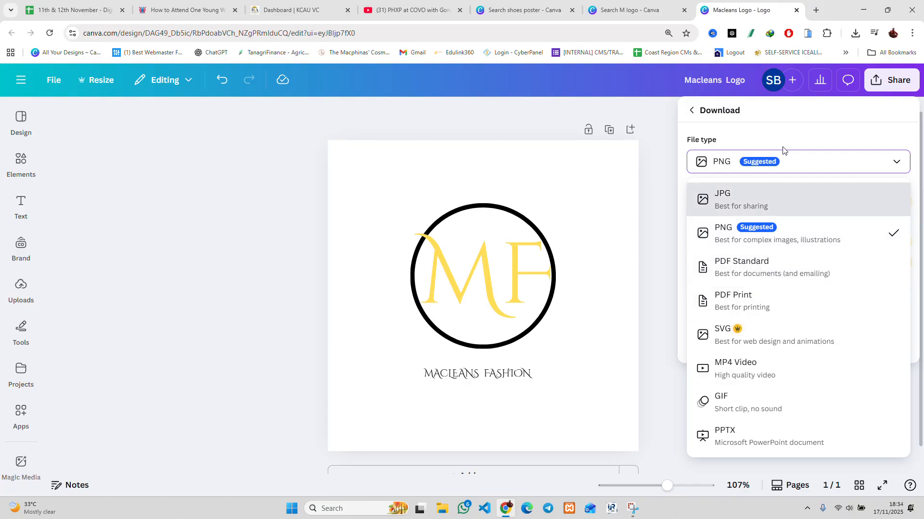
{"action": "left_click", "coordinate": [726, 133]}
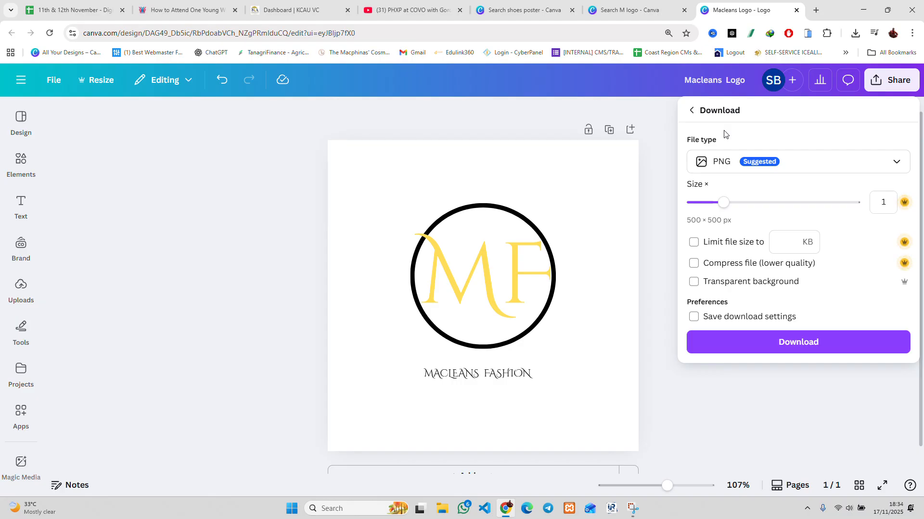
{"action": "left_click", "coordinate": [755, 161]}
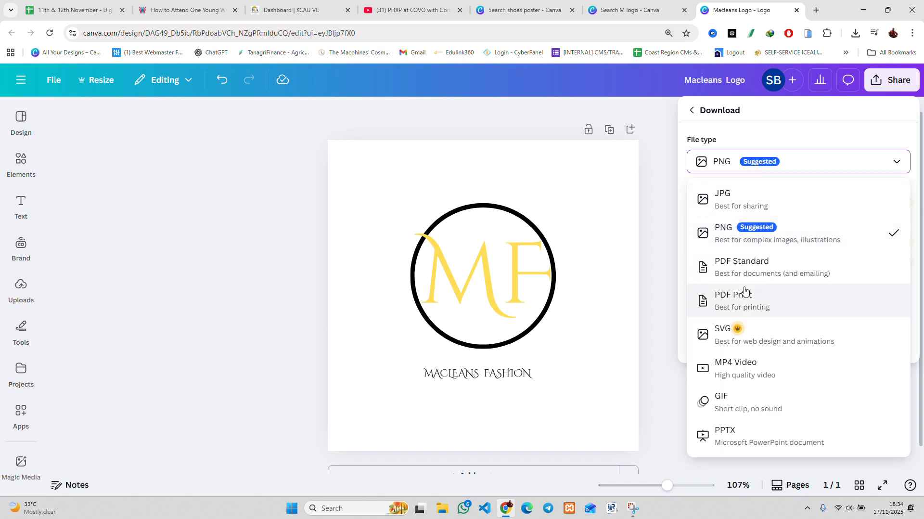
{"action": "left_click", "coordinate": [779, 131]}
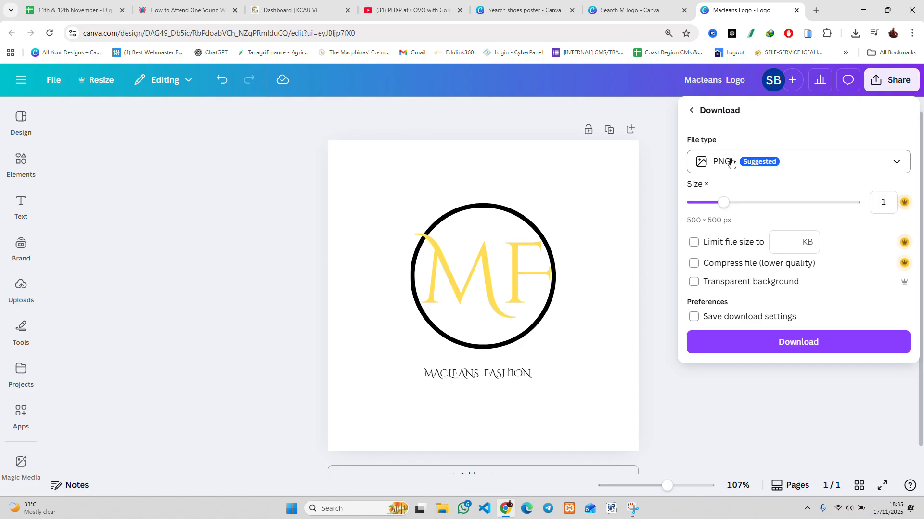
{"action": "left_click", "coordinate": [739, 281]}
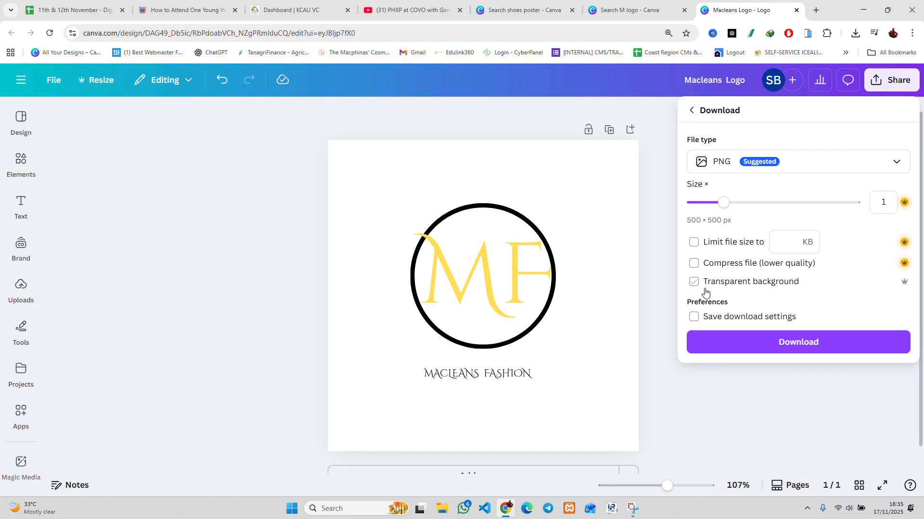
{"action": "left_click", "coordinate": [739, 288]}
{"action": "left_click", "coordinate": [787, 346]}
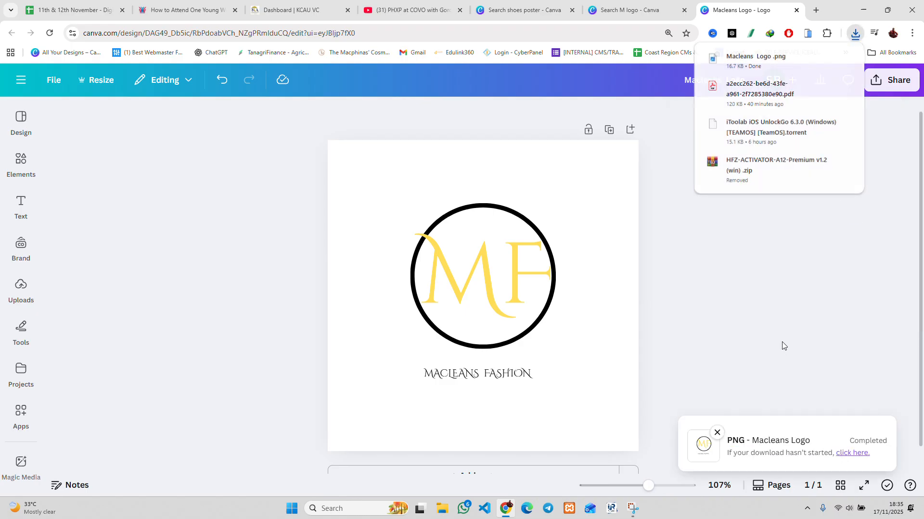
View the downloaded Macleans Logo PNG in a maximized Photos window, and close the viewer
{"action": "left_click", "coordinate": [763, 68]}
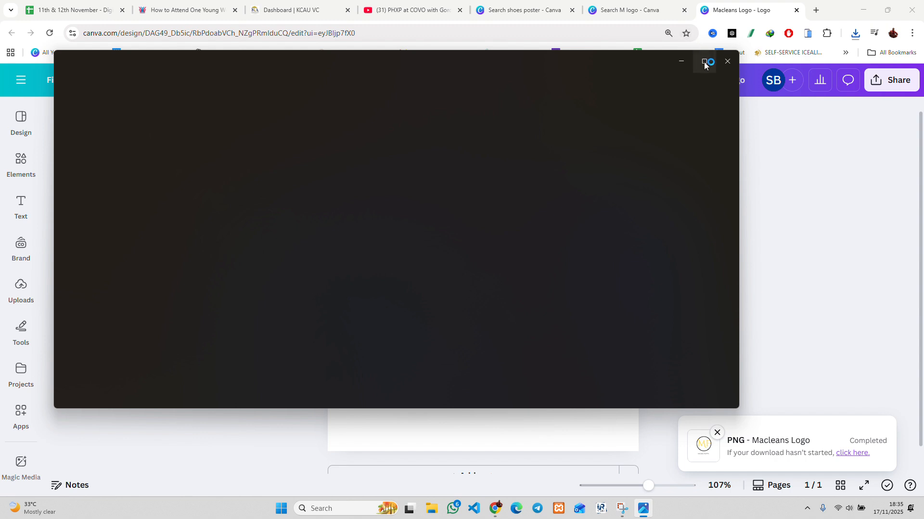
{"action": "left_click", "coordinate": [705, 62]}
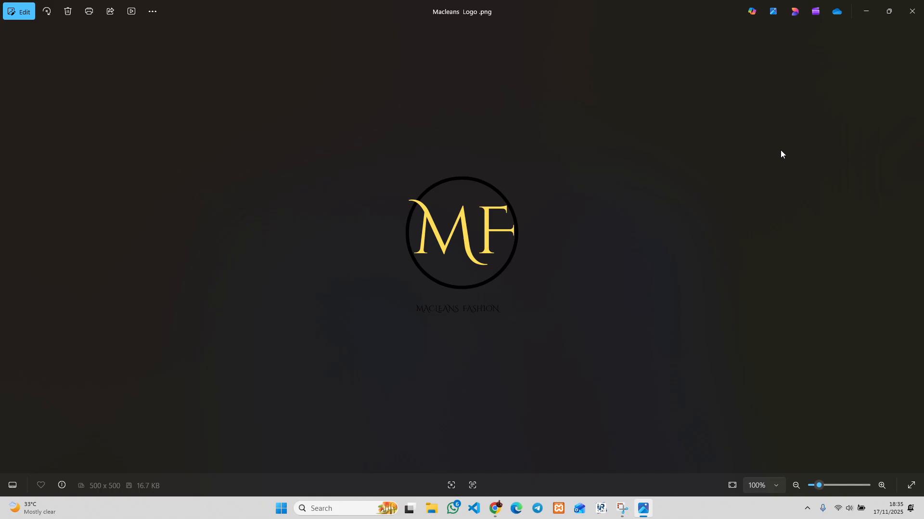
{"action": "left_click", "coordinate": [905, 19]}
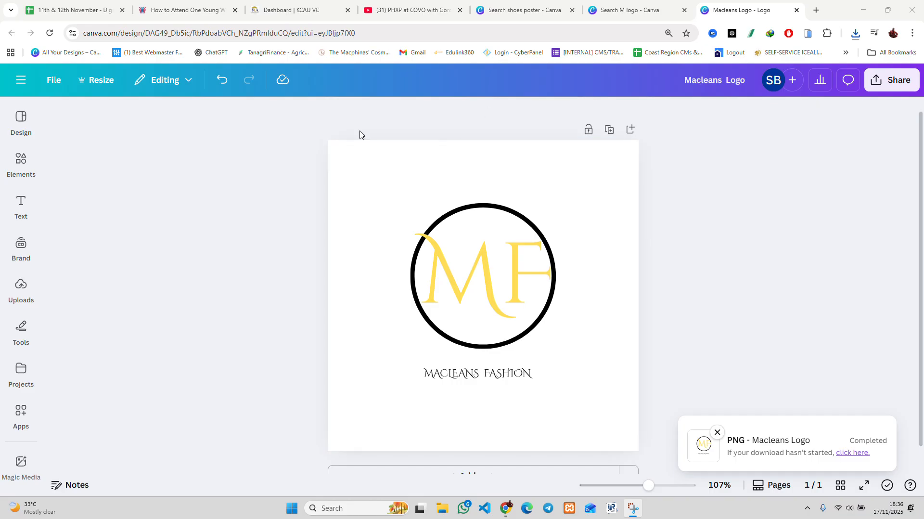
Change the logo's page background to the solid red from the default colors
{"action": "left_click", "coordinate": [404, 188]}
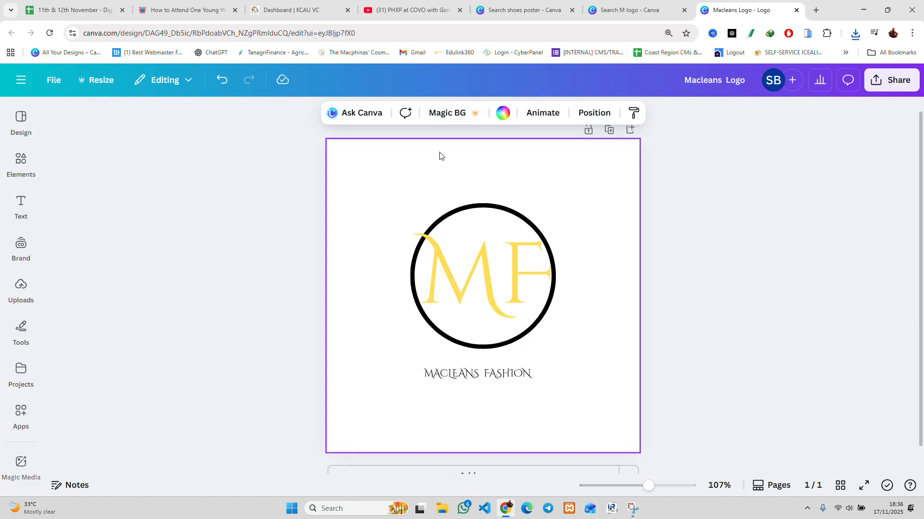
{"action": "left_click", "coordinate": [503, 112]}
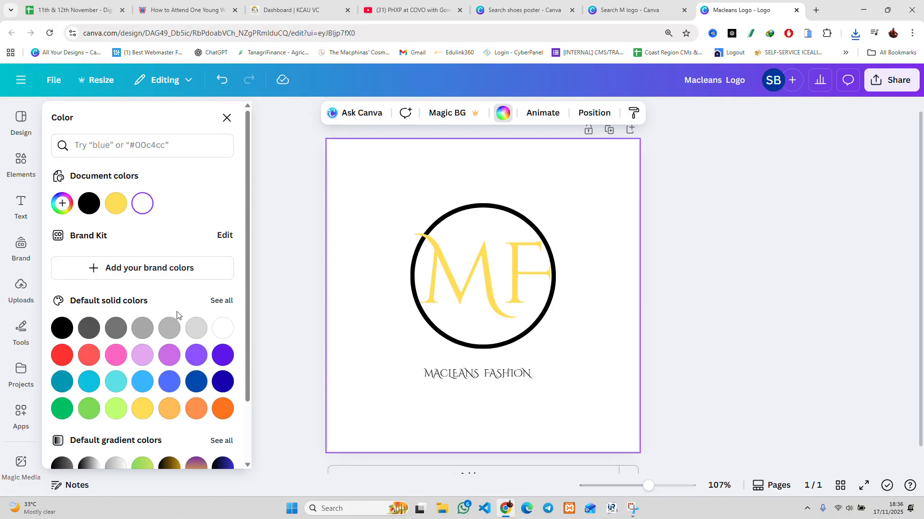
{"action": "left_click", "coordinate": [69, 356]}
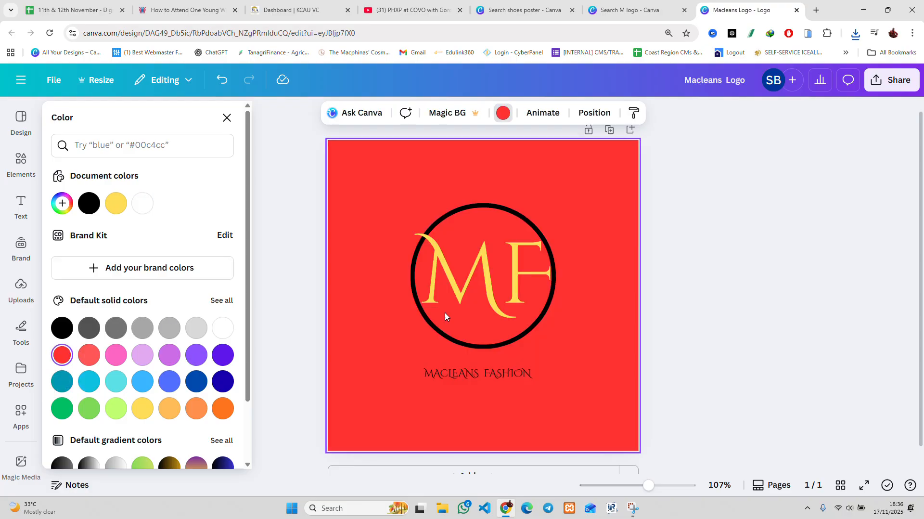
{"action": "left_click", "coordinate": [798, 227]}
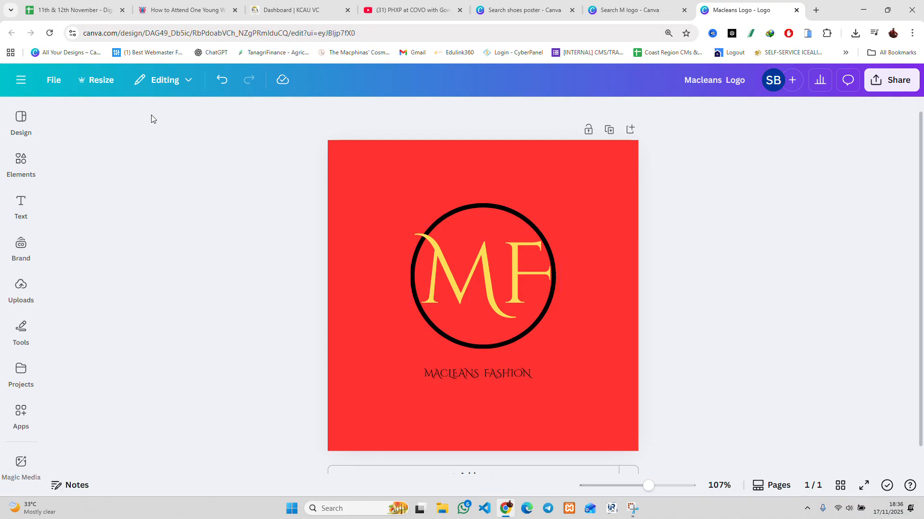
Download the logo with the red background as a PNG, leaving the transparent background option off
{"action": "left_click", "coordinate": [53, 82]}
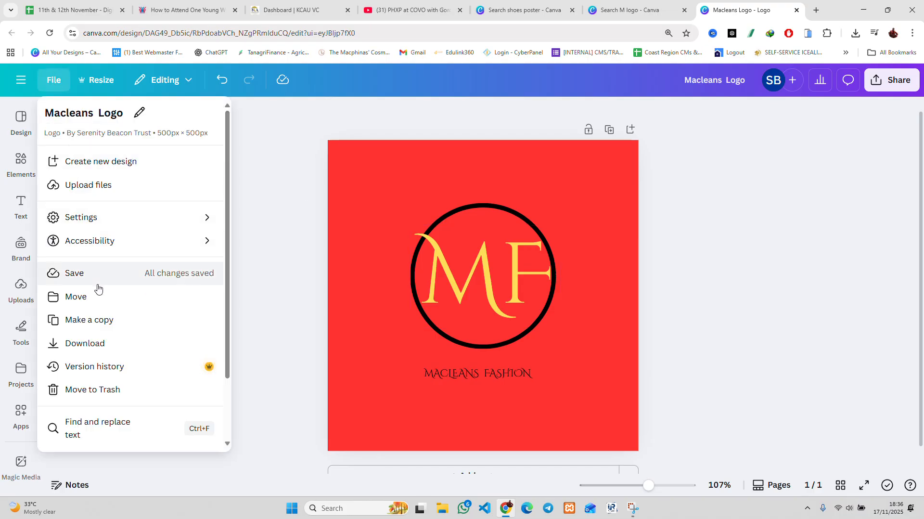
{"action": "left_click", "coordinate": [110, 342]}
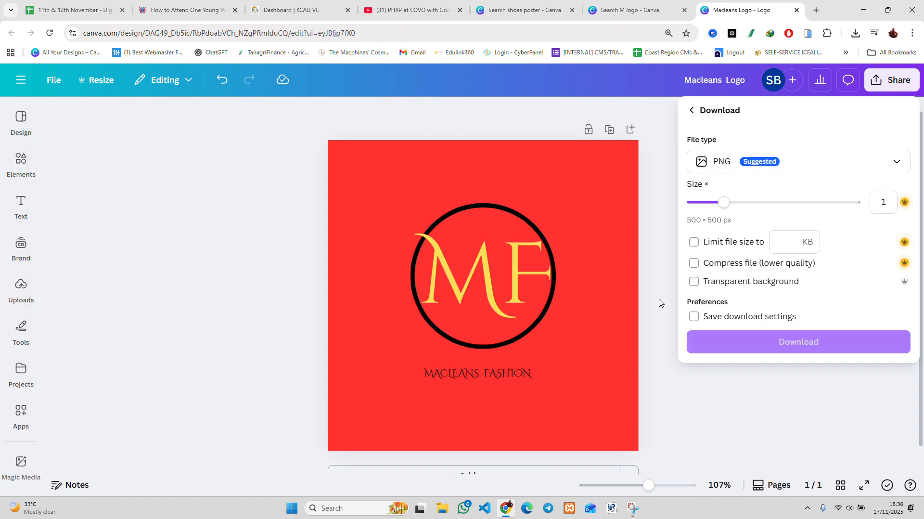
{"action": "left_click", "coordinate": [726, 343]}
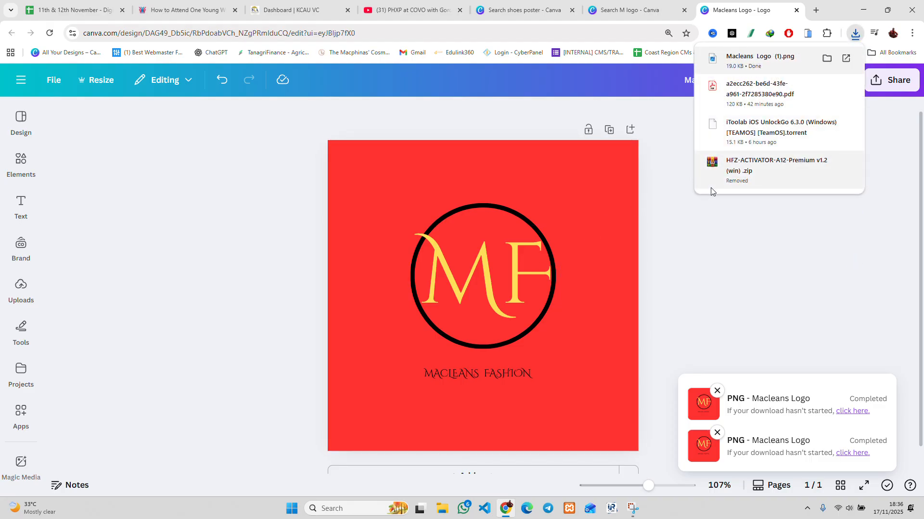
{"action": "left_click", "coordinate": [544, 174]}
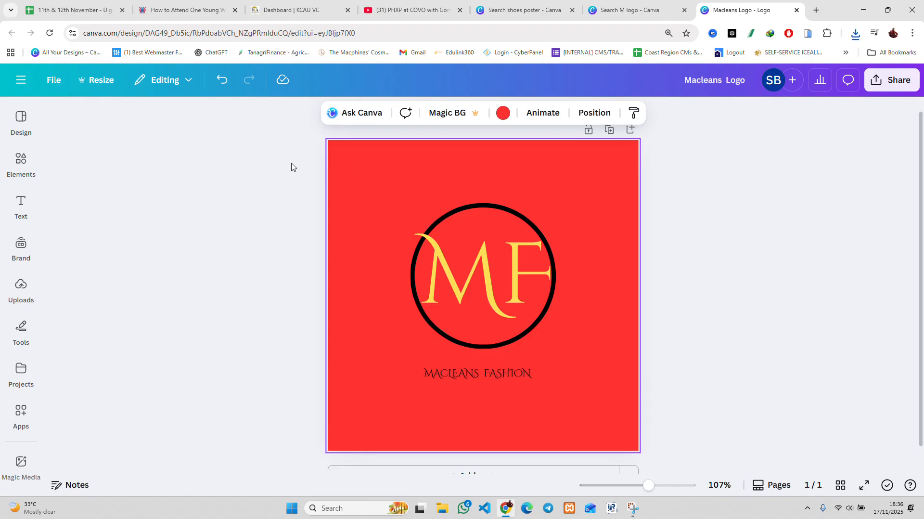
Search Google for "bg remove" in a new browser tab and open the remove.bg website
{"action": "left_click", "coordinate": [816, 11]}
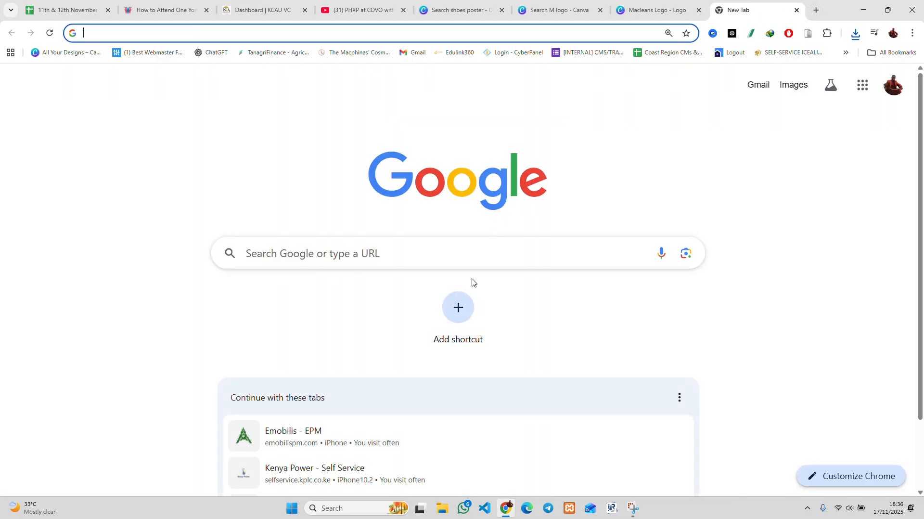
{"action": "left_click", "coordinate": [459, 258]}
{"action": "type", "text": "bg re"}
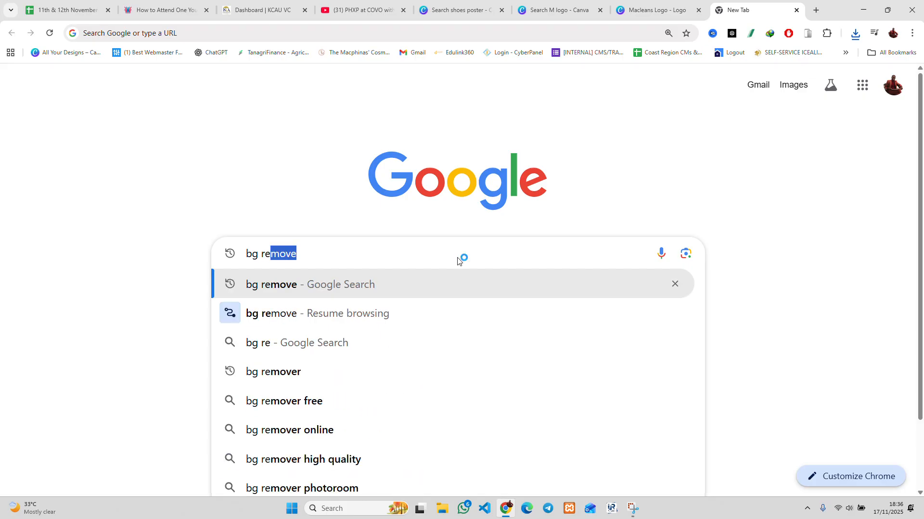
{"action": "key", "text": "Return"}
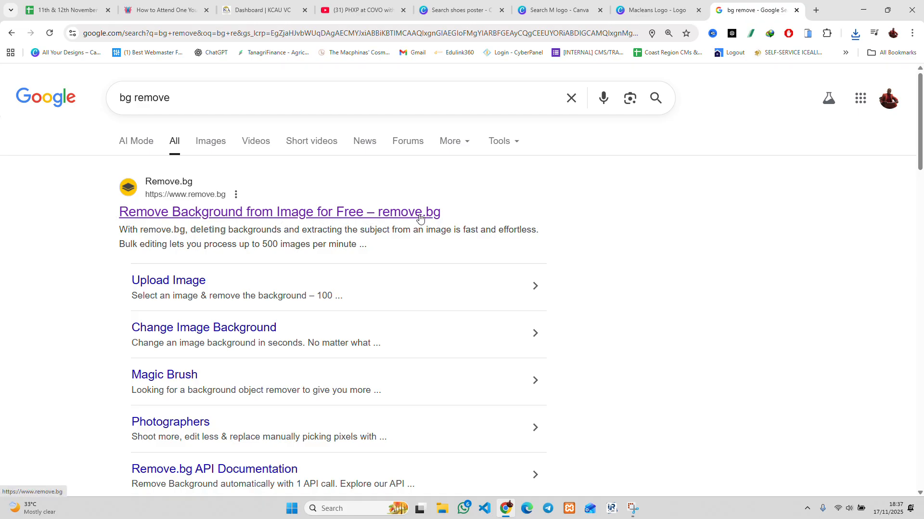
{"action": "left_click", "coordinate": [206, 219]}
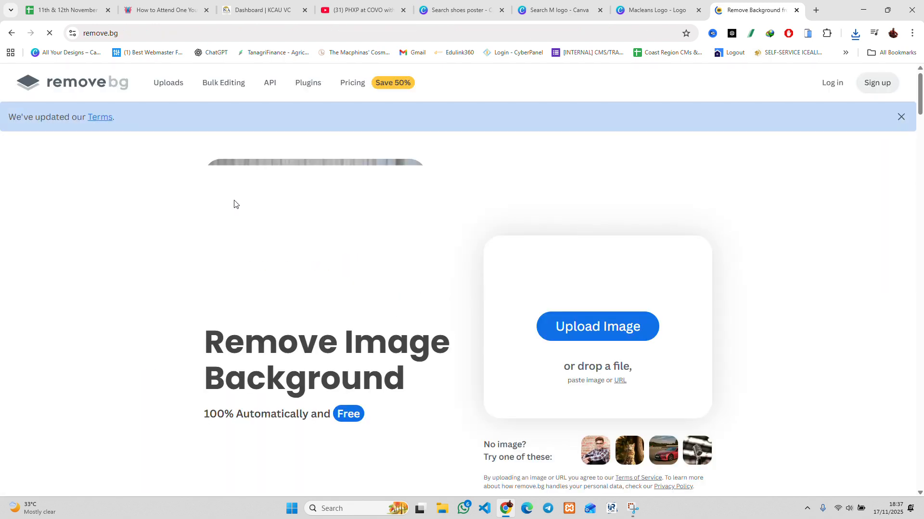
Upload Macleans Logo (1).png from the Downloads folder to remove.bg to remove its red background
{"action": "left_click", "coordinate": [599, 327]}
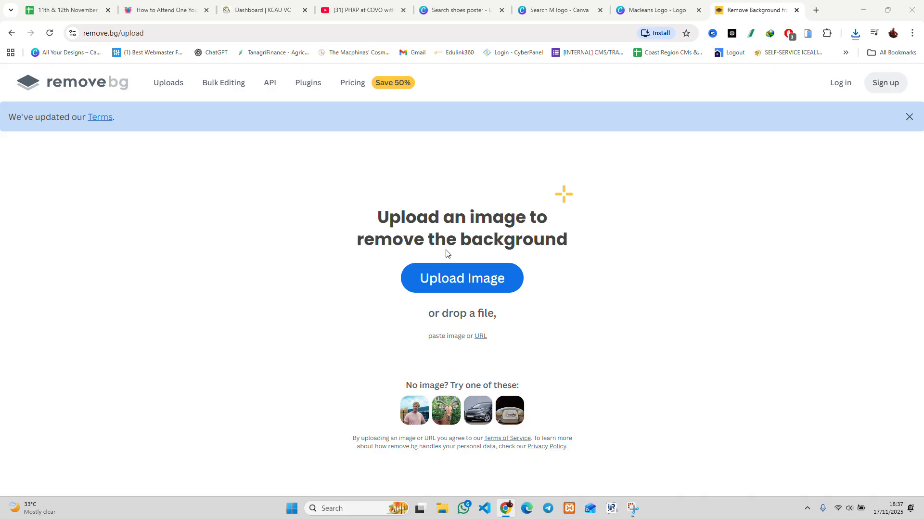
{"action": "left_click", "coordinate": [458, 270]}
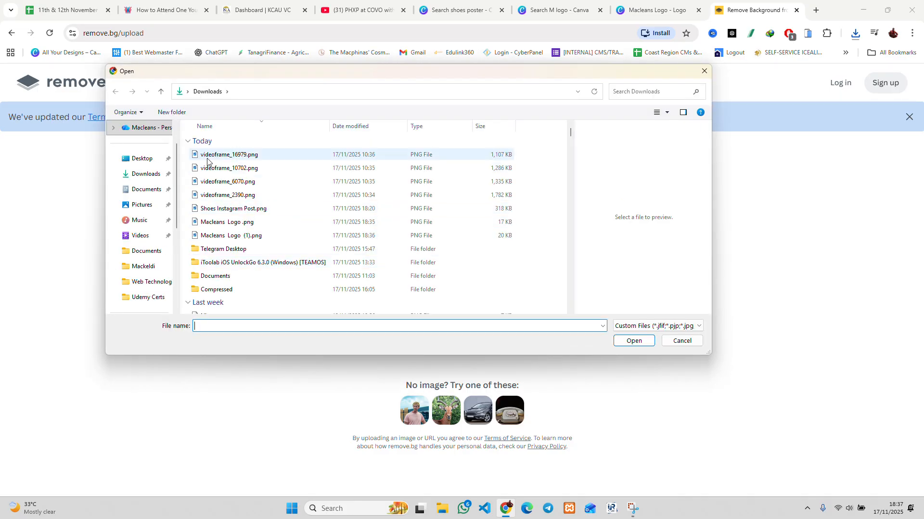
{"action": "left_click", "coordinate": [206, 156]}
{"action": "left_click", "coordinate": [208, 168]}
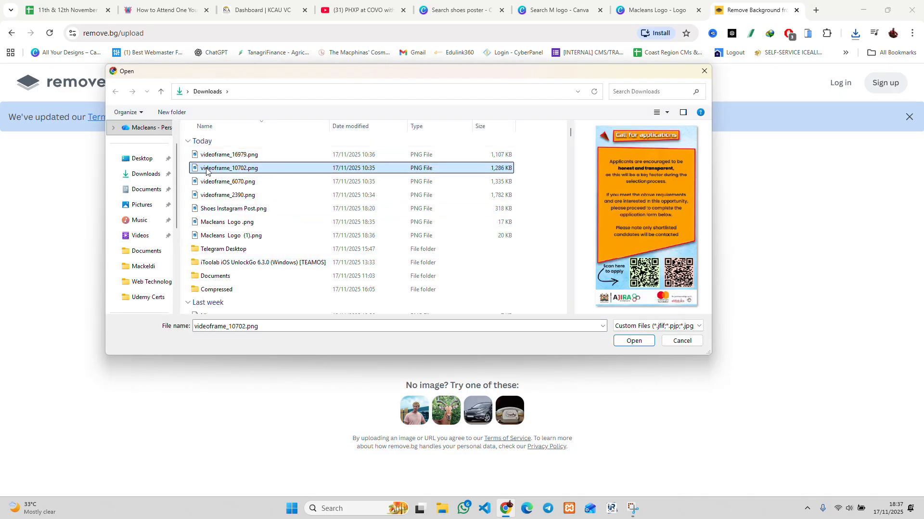
{"action": "left_click", "coordinate": [224, 234]}
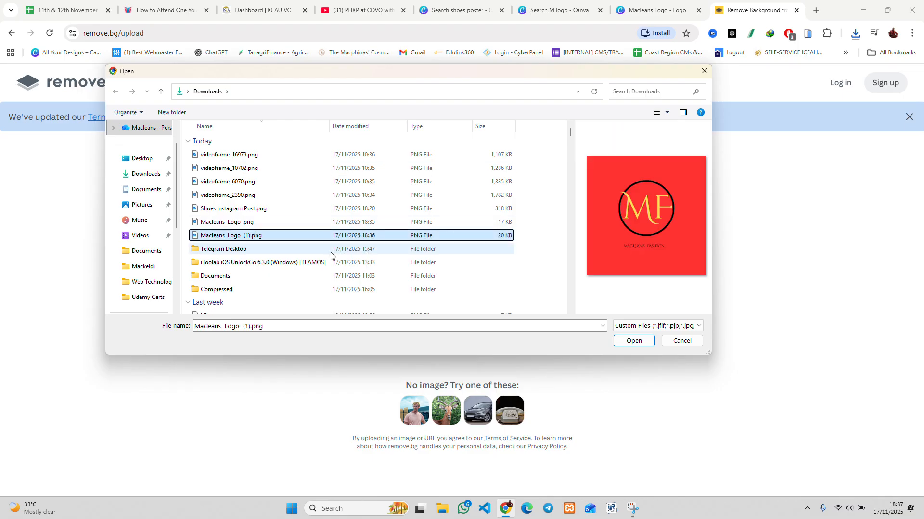
{"action": "left_click", "coordinate": [633, 340]}
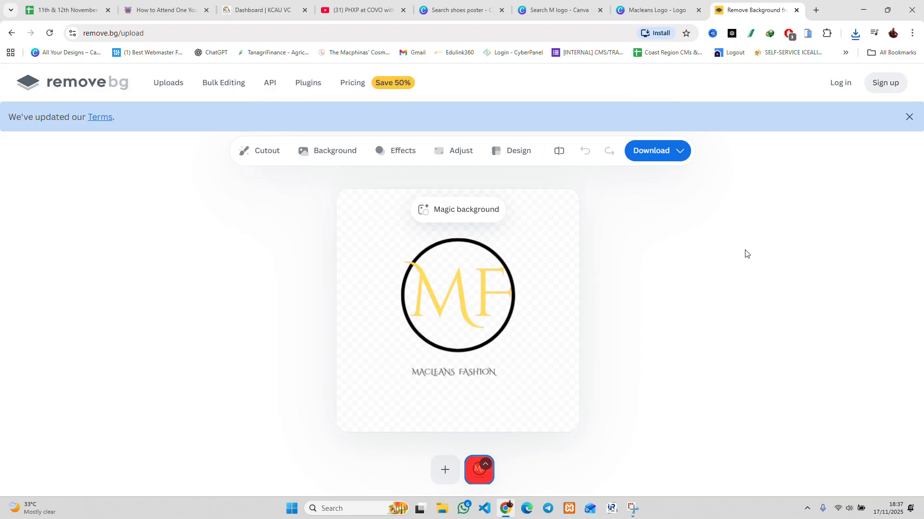
Download the free 500 x 500 preview of the cut-out logo, and view the downloaded image in Photos
{"action": "left_click", "coordinate": [653, 158]}
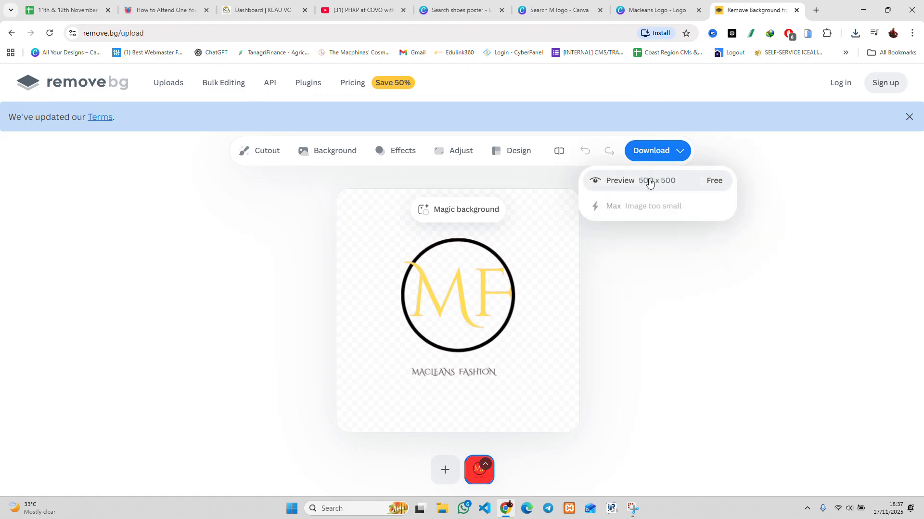
{"action": "left_click", "coordinate": [649, 183]}
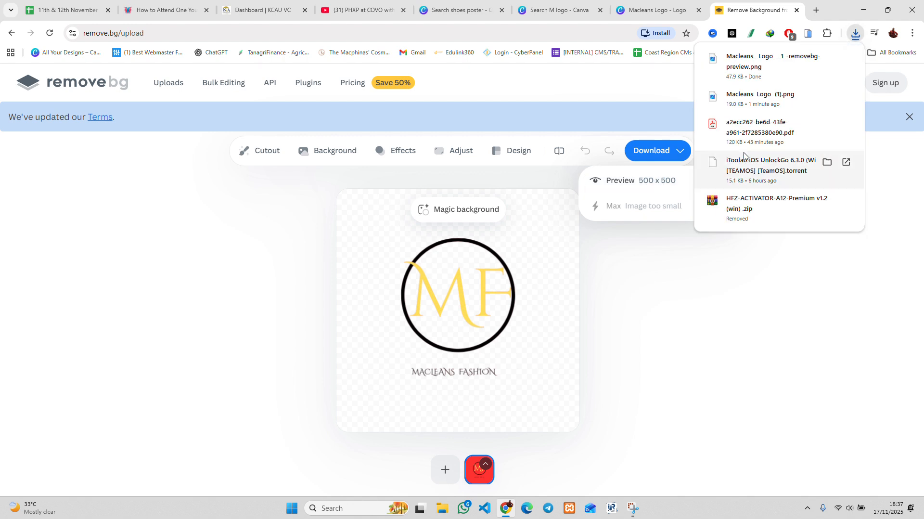
{"action": "left_click", "coordinate": [757, 67]}
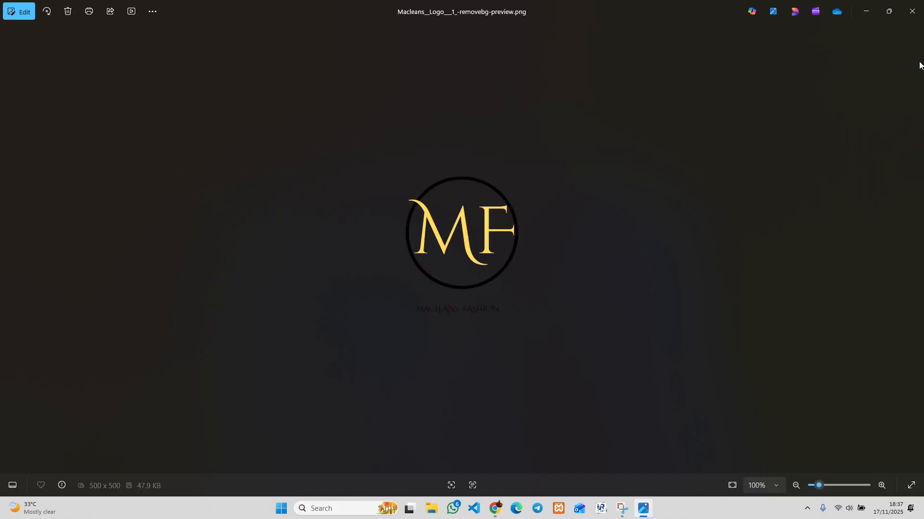
{"action": "left_click", "coordinate": [916, 8]}
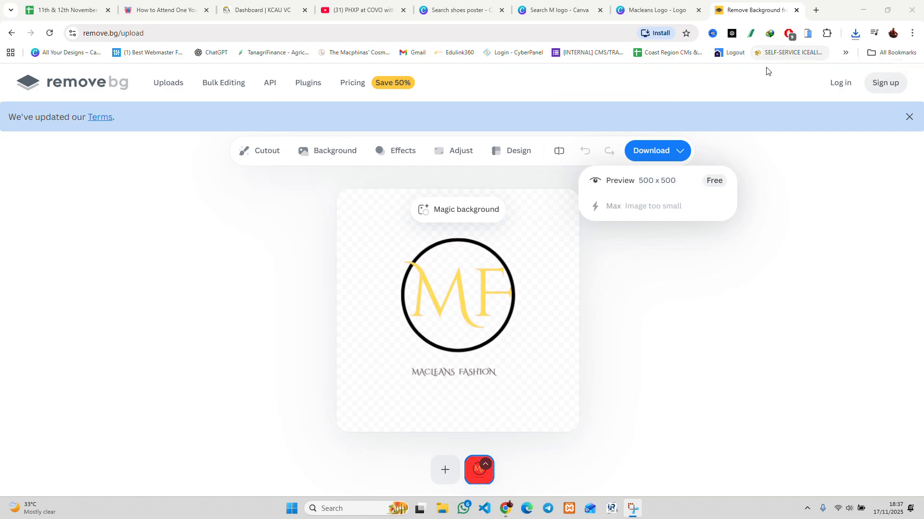
Close the remove.bg page and the Macleans Logo design
{"action": "left_click", "coordinate": [798, 11]}
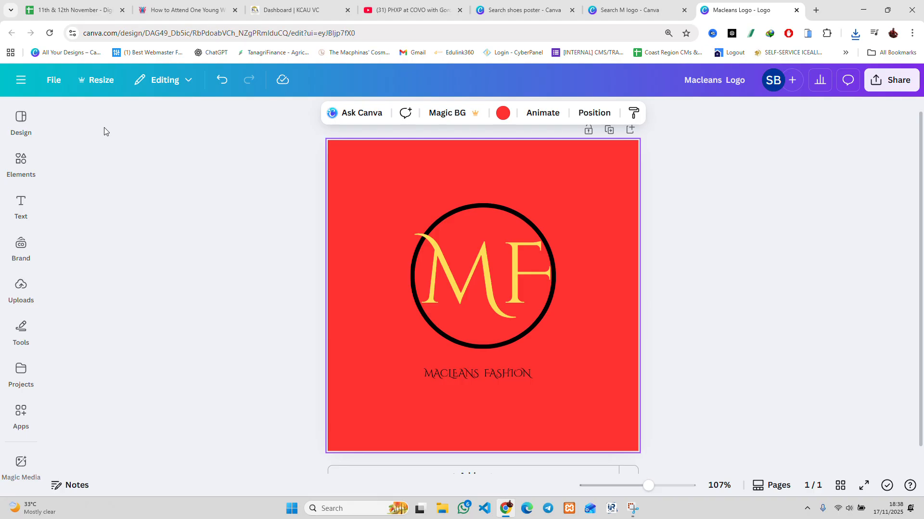
{"action": "left_click", "coordinate": [797, 10]}
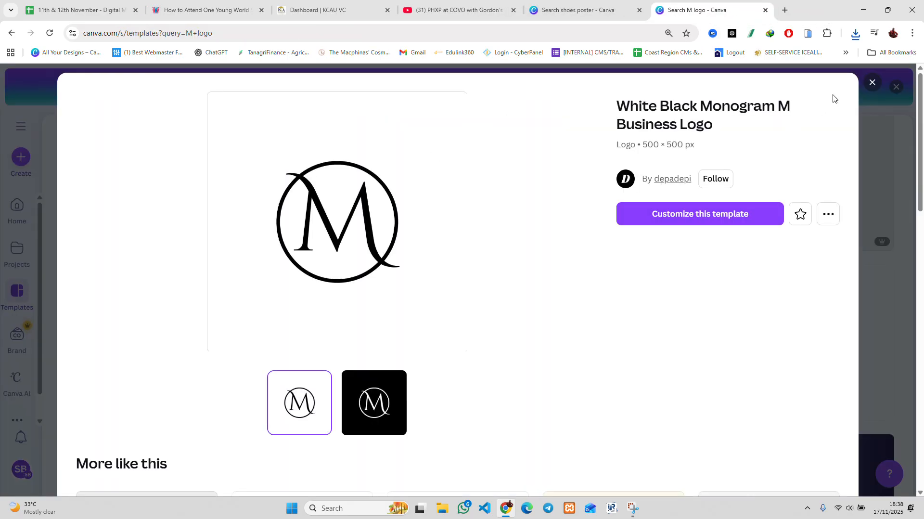
Close the monogram M logo template preview and search the templates for "wedding invitation card", browsing the first designs
{"action": "left_click", "coordinate": [872, 83]}
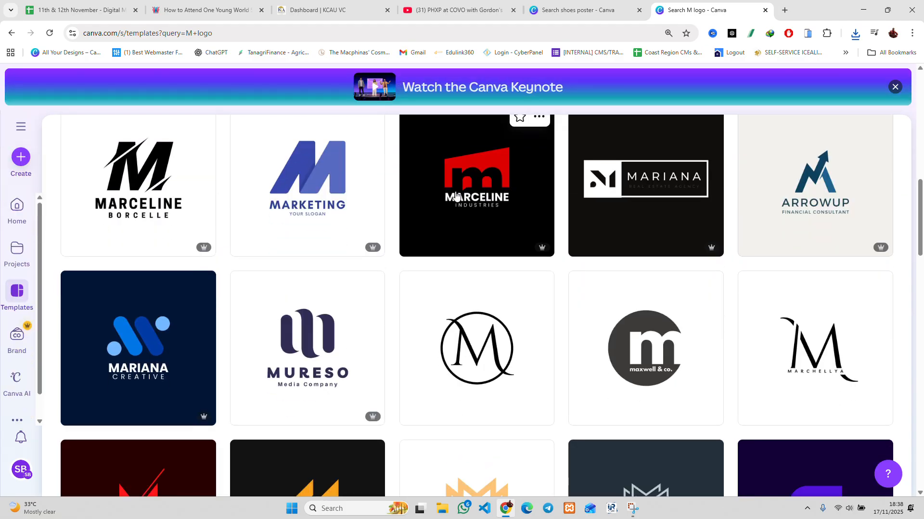
{"action": "scroll", "coordinate": [371, 210], "scroll_direction": "up", "scroll_amount": 12}
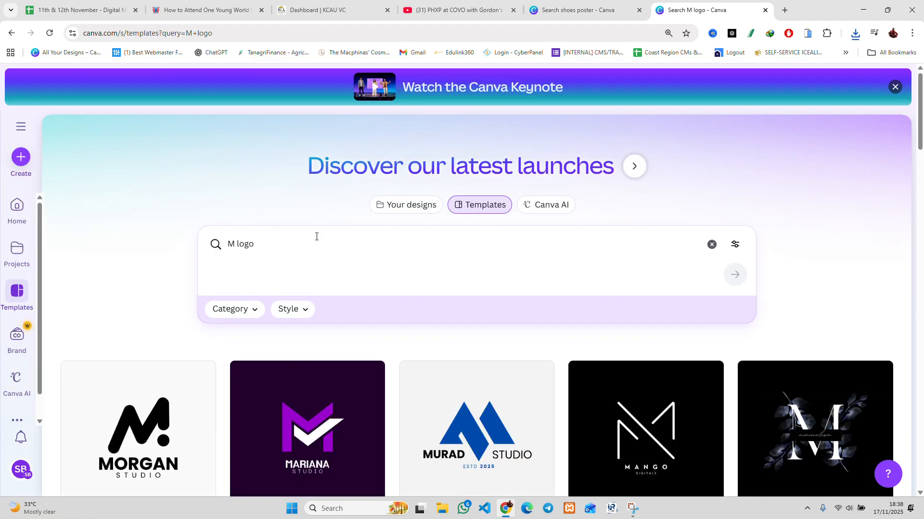
{"action": "left_click", "coordinate": [239, 249]}
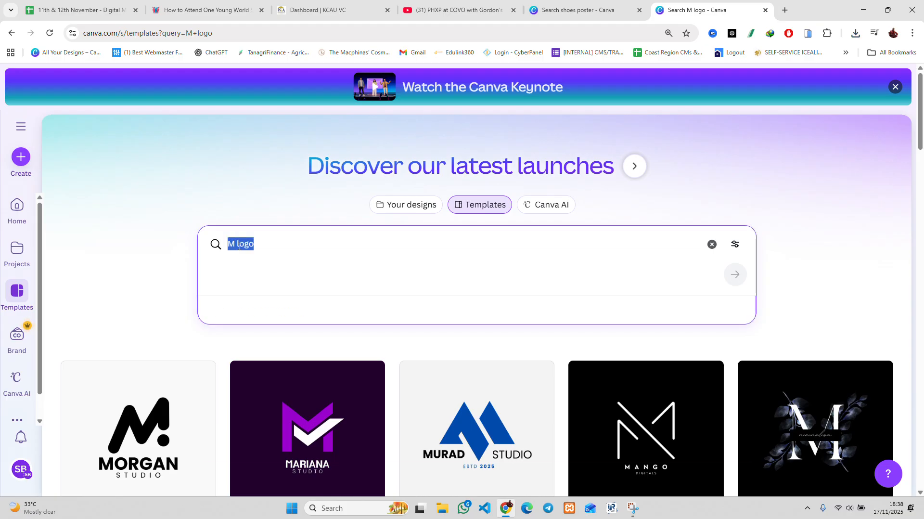
{"action": "type", "text": "Wed"}
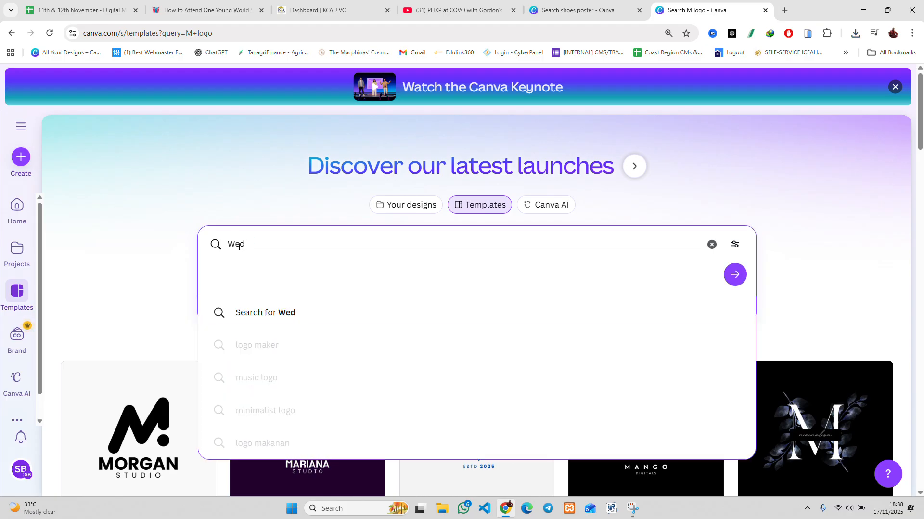
{"action": "type", "text": "ding invi"}
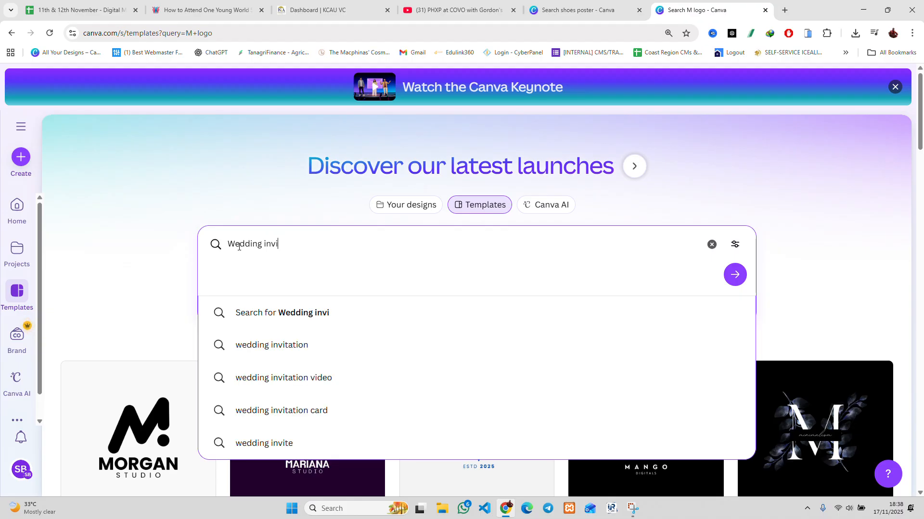
{"action": "left_click", "coordinate": [254, 411]}
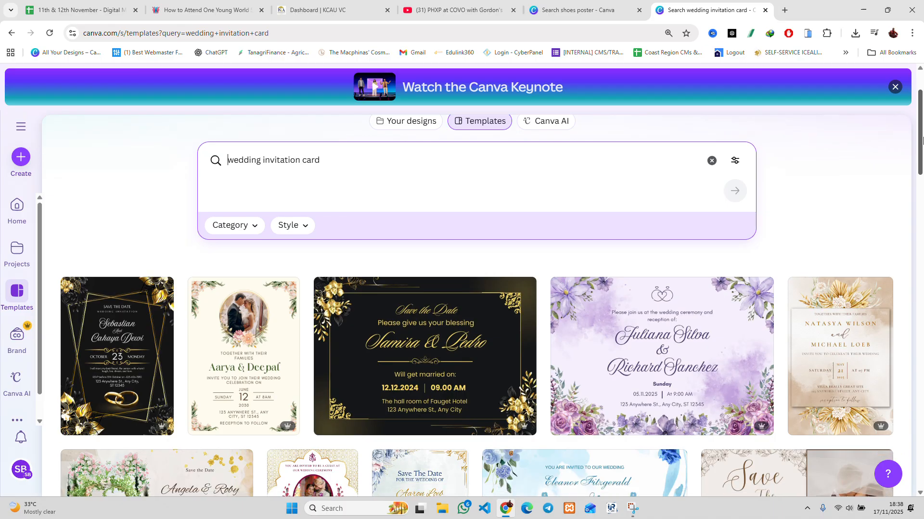
{"action": "left_click_drag", "start_coordinate": [923, 140], "coordinate": [923, 160]}
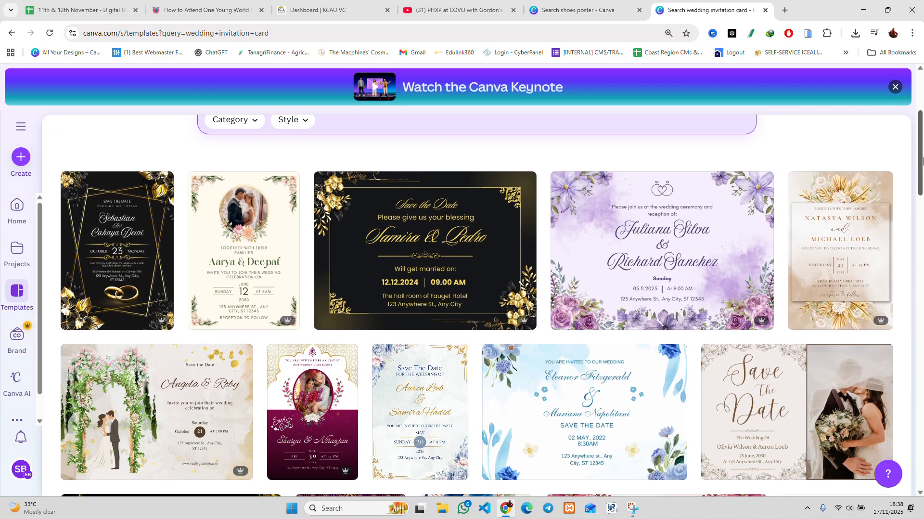